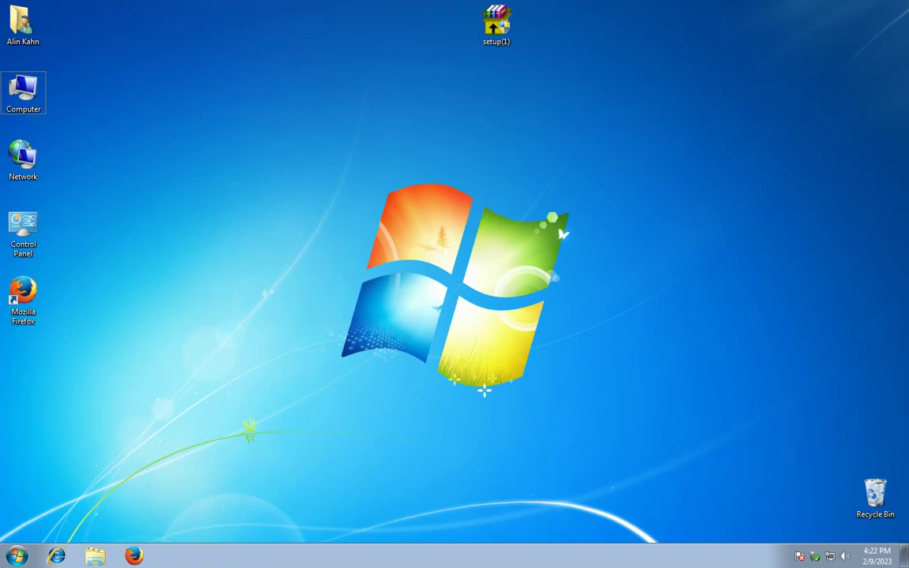
View the desktop's Personalization settings with the available themes and close the window.
{"action": "right_click", "coordinate": [578, 136]}
{"action": "left_click", "coordinate": [645, 284]}
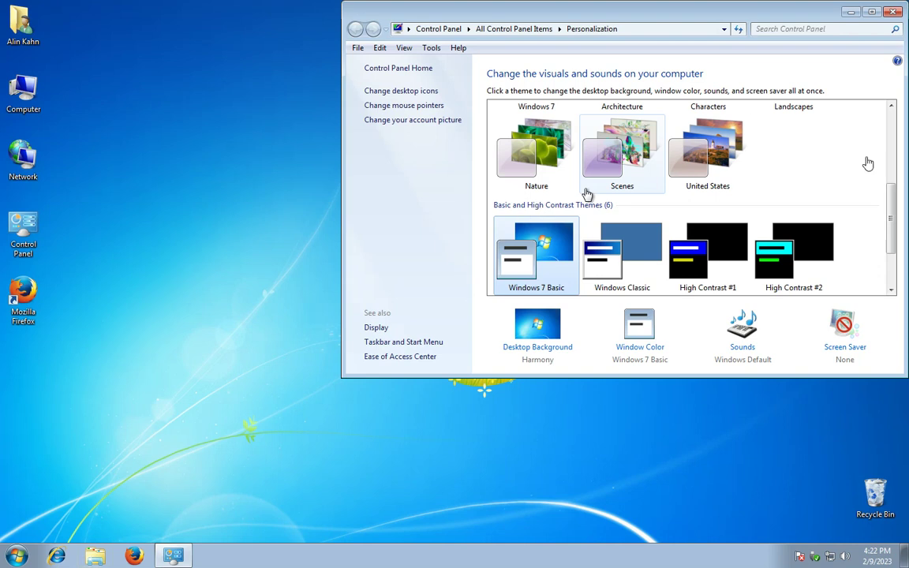
{"action": "left_click", "coordinate": [893, 12]}
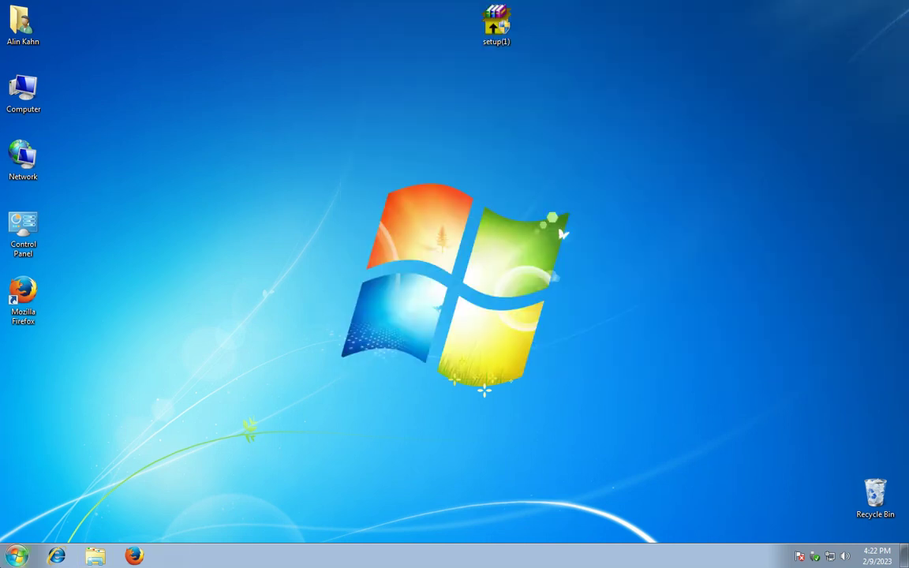
Open Mozilla Firefox, decline making it the default browser, and go to google.com.
{"action": "key", "text": "super"}
{"action": "left_click", "coordinate": [26, 294]}
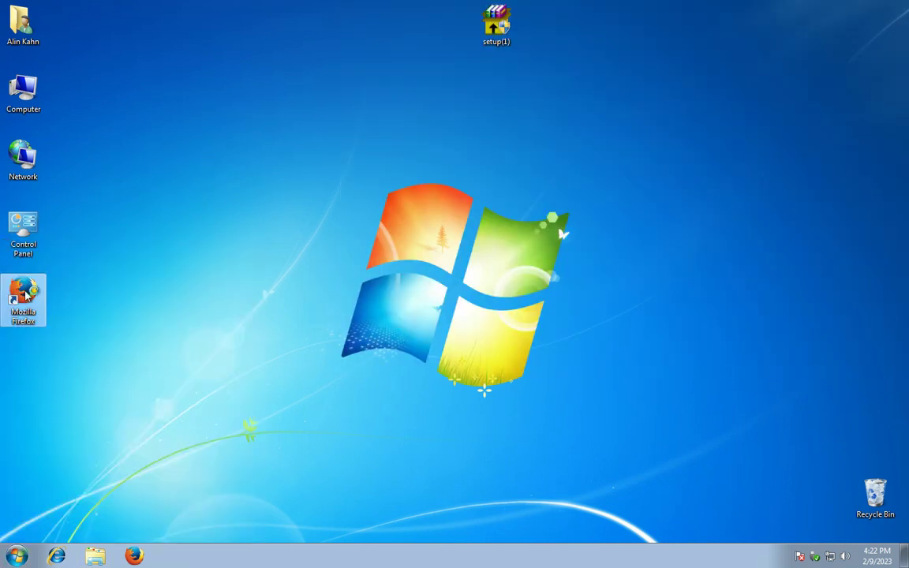
{"action": "double_click", "coordinate": [26, 294]}
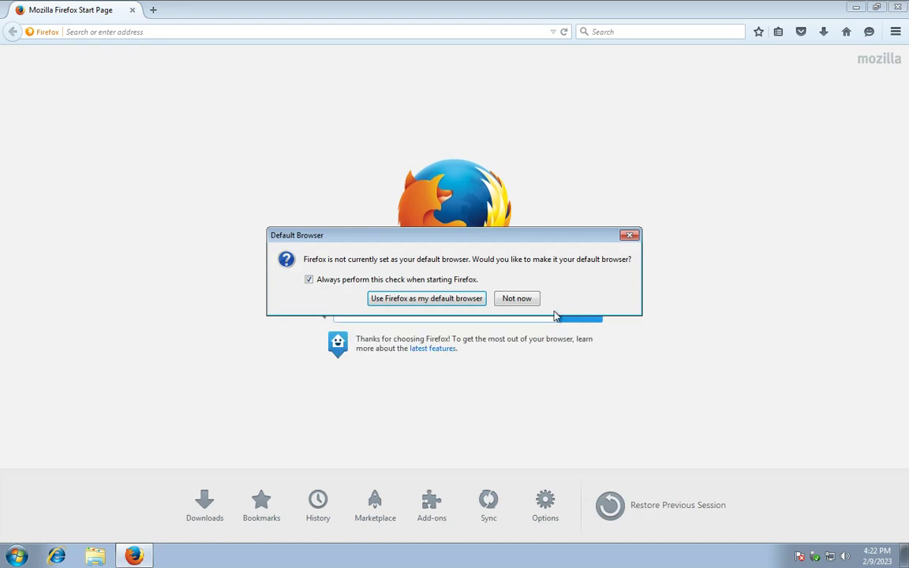
{"action": "left_click", "coordinate": [516, 300]}
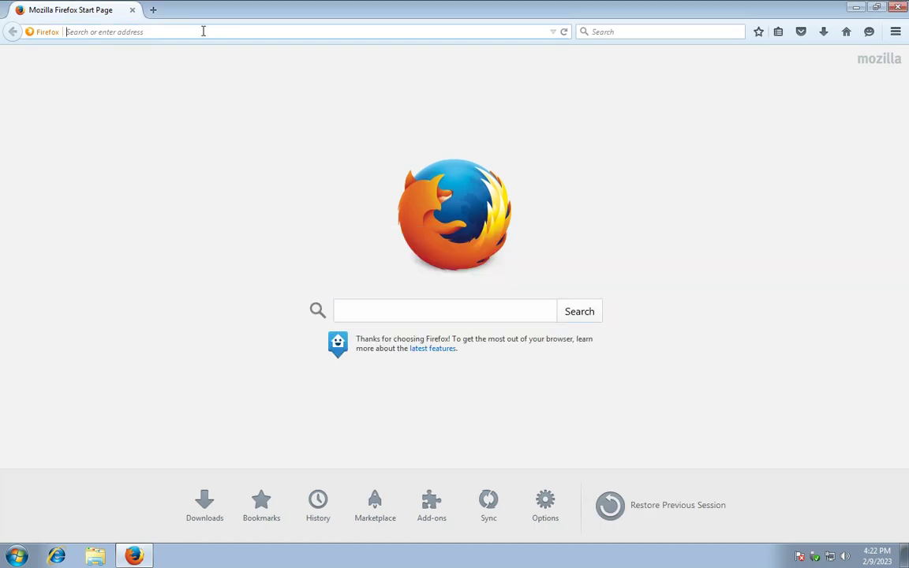
{"action": "type", "text": "google.com/"}
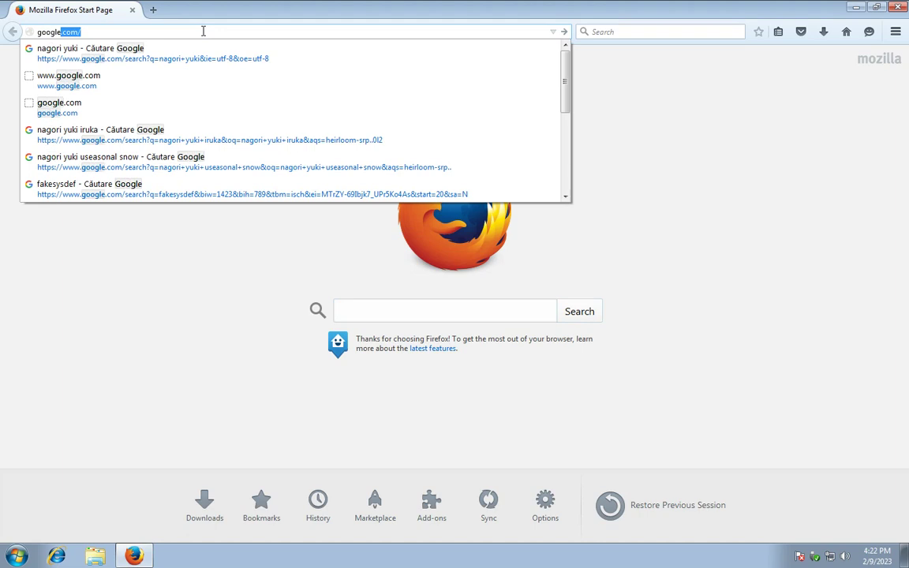
{"action": "key", "text": "Return"}
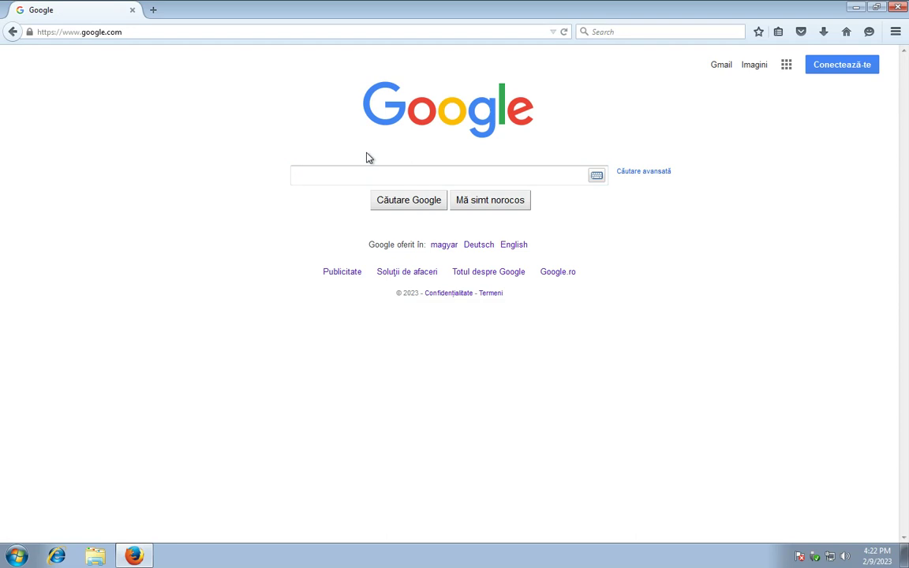
Search Google for "coruptia ucide" and look through the results page.
{"action": "type", "text": "coruptia ucide"}
{"action": "key", "text": "Return"}
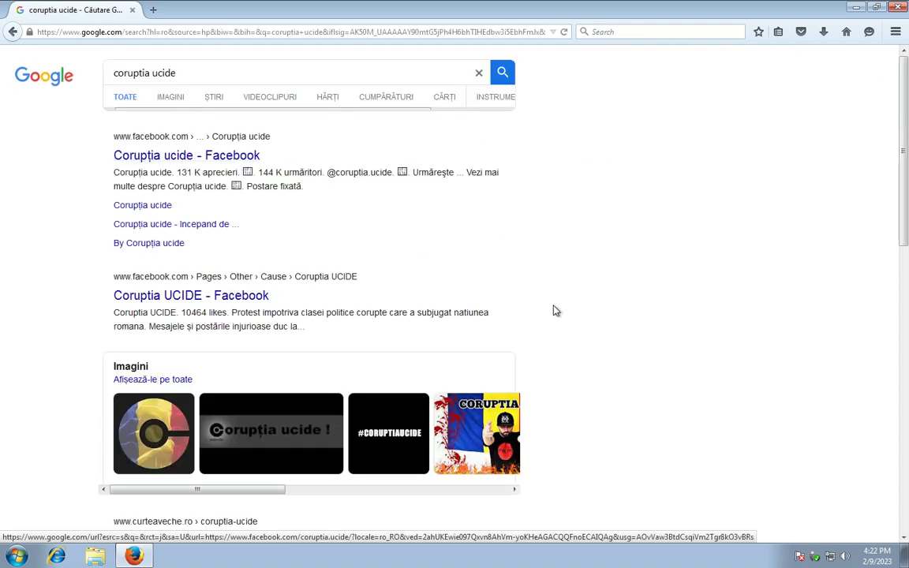
{"action": "scroll", "coordinate": [665, 334], "scroll_direction": "down", "scroll_amount": 1}
{"action": "scroll", "coordinate": [665, 333], "scroll_direction": "down", "scroll_amount": 5}
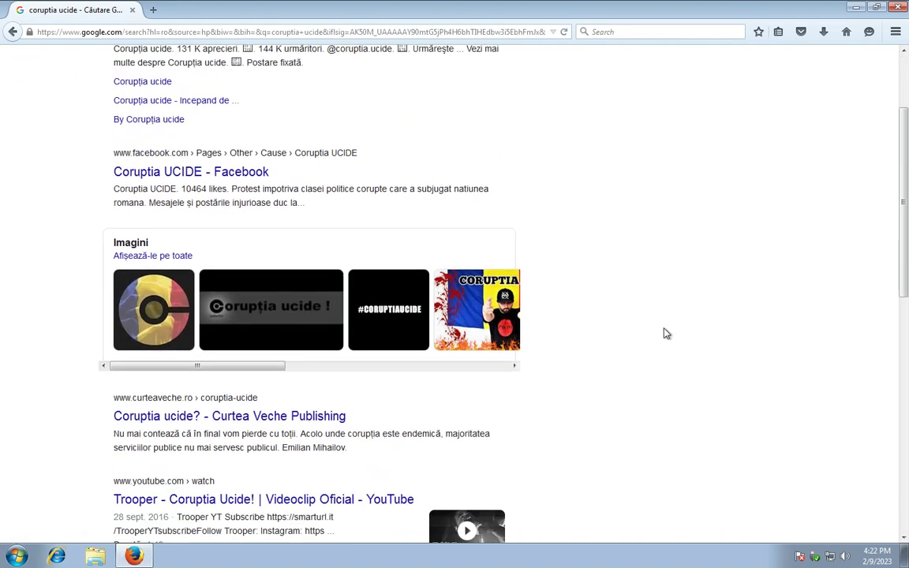
{"action": "scroll", "coordinate": [665, 334], "scroll_direction": "down", "scroll_amount": 3}
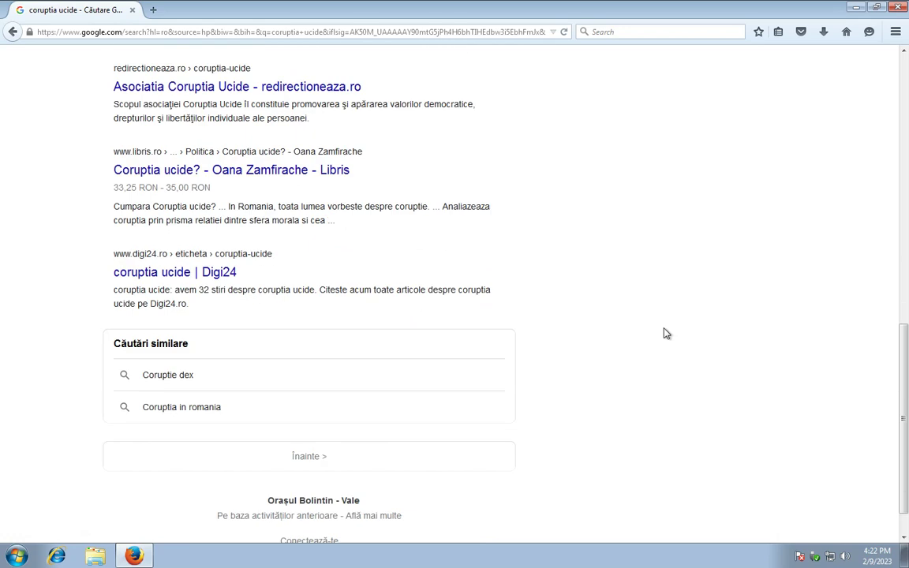
{"action": "scroll", "coordinate": [664, 334], "scroll_direction": "down", "scroll_amount": 1}
{"action": "scroll", "coordinate": [665, 333], "scroll_direction": "up", "scroll_amount": 9}
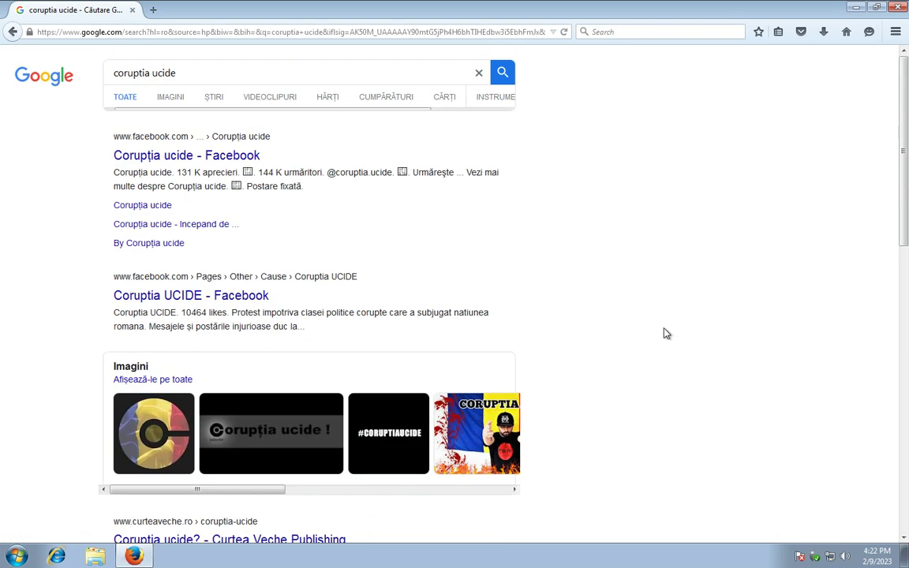
{"action": "scroll", "coordinate": [665, 333], "scroll_direction": "down", "scroll_amount": 2}
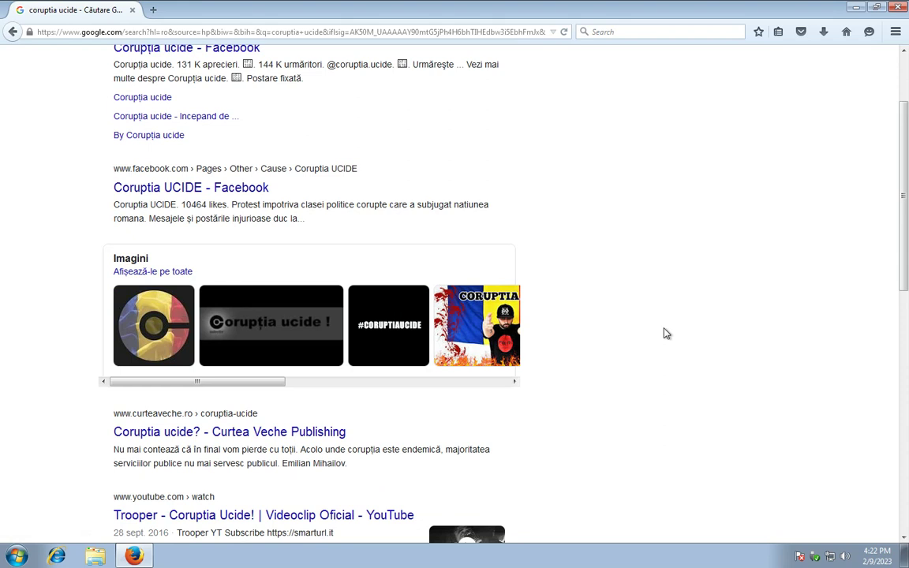
{"action": "scroll", "coordinate": [665, 333], "scroll_direction": "down", "scroll_amount": 4}
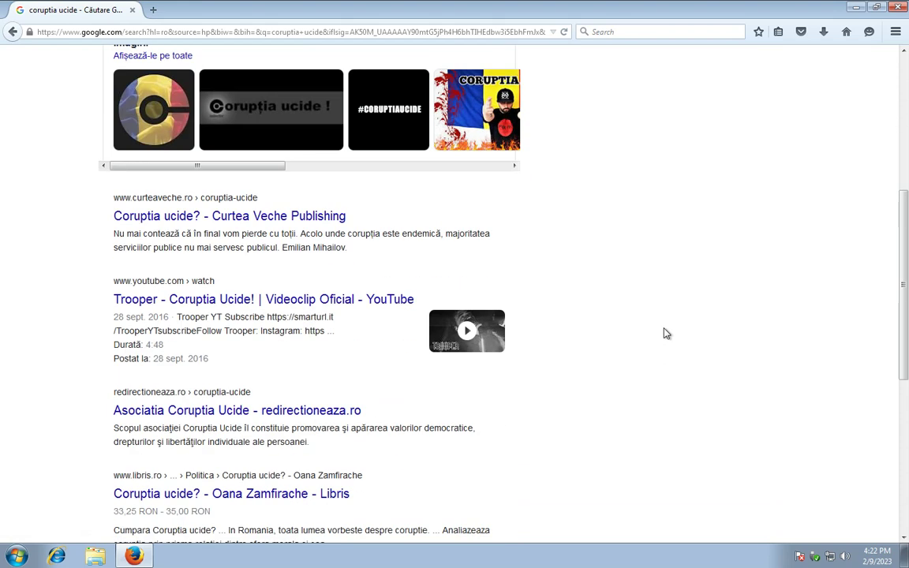
{"action": "scroll", "coordinate": [665, 334], "scroll_direction": "down", "scroll_amount": 4}
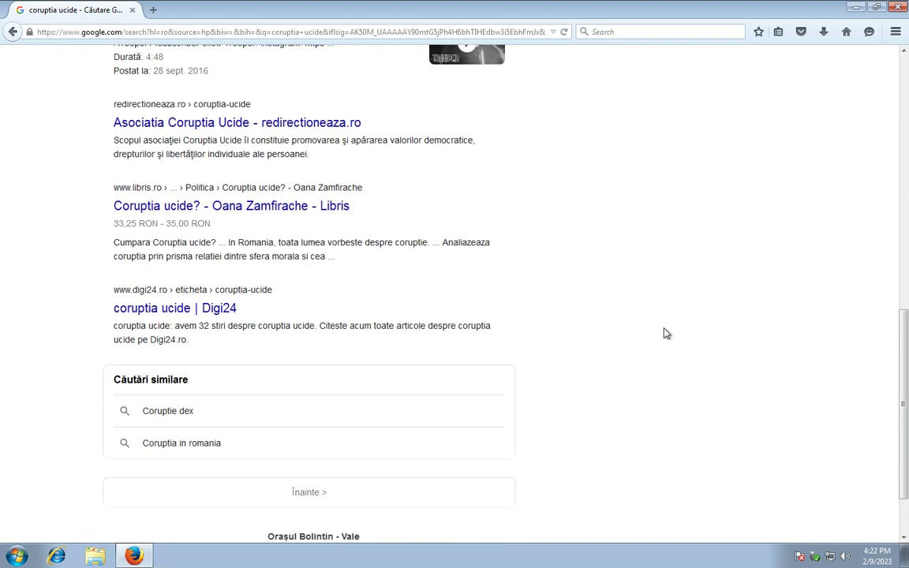
{"action": "scroll", "coordinate": [665, 334], "scroll_direction": "up", "scroll_amount": 3}
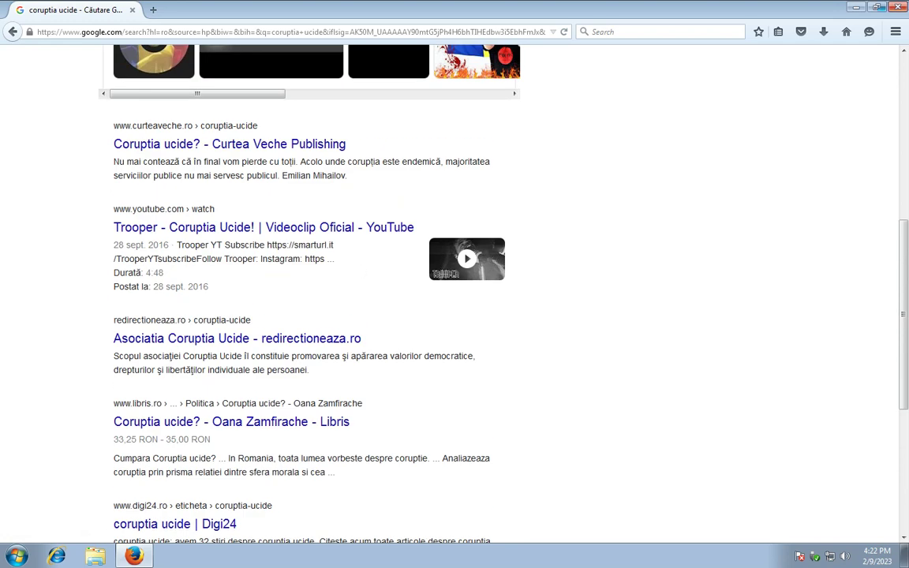
Return to the Google home page and search for "windows protection unit virus".
{"action": "left_click", "coordinate": [12, 28]}
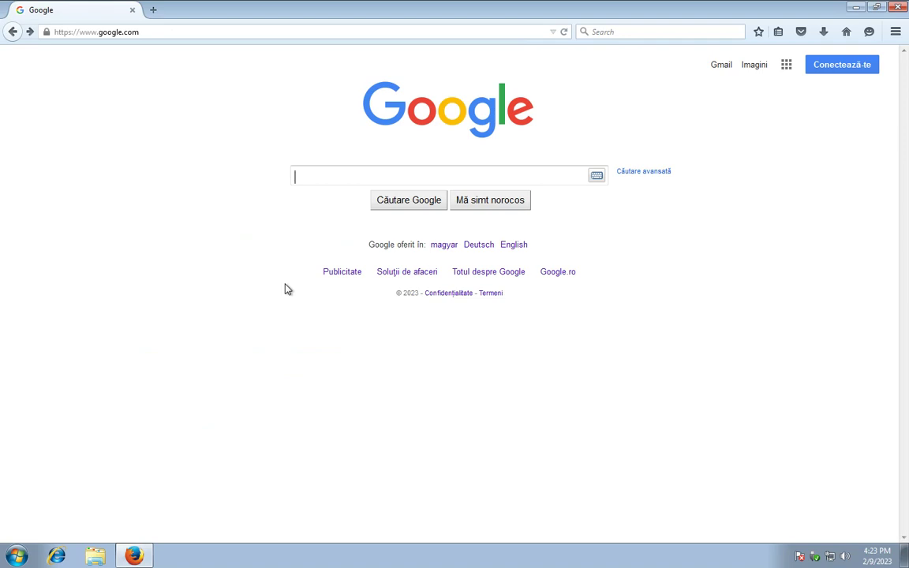
{"action": "type", "text": "wi"}
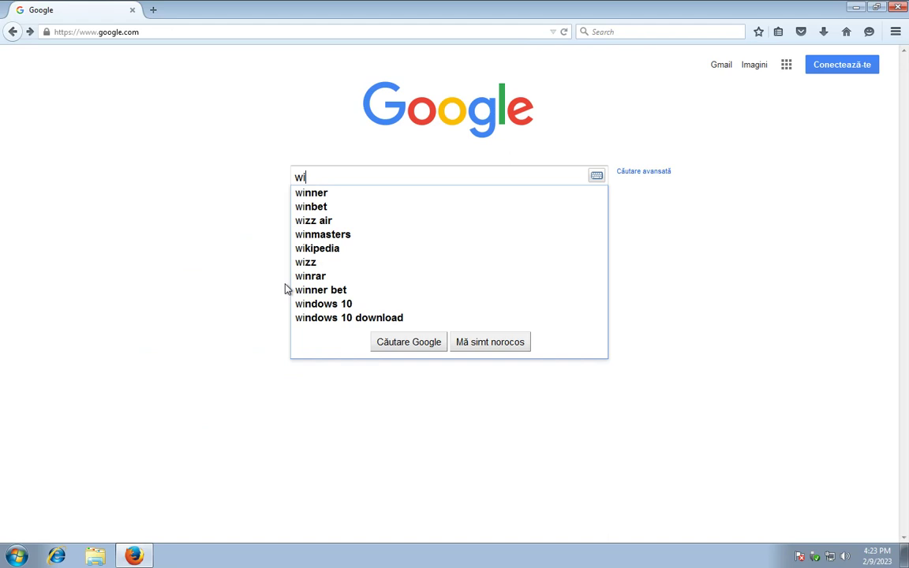
{"action": "type", "text": "ndows protectionm"}
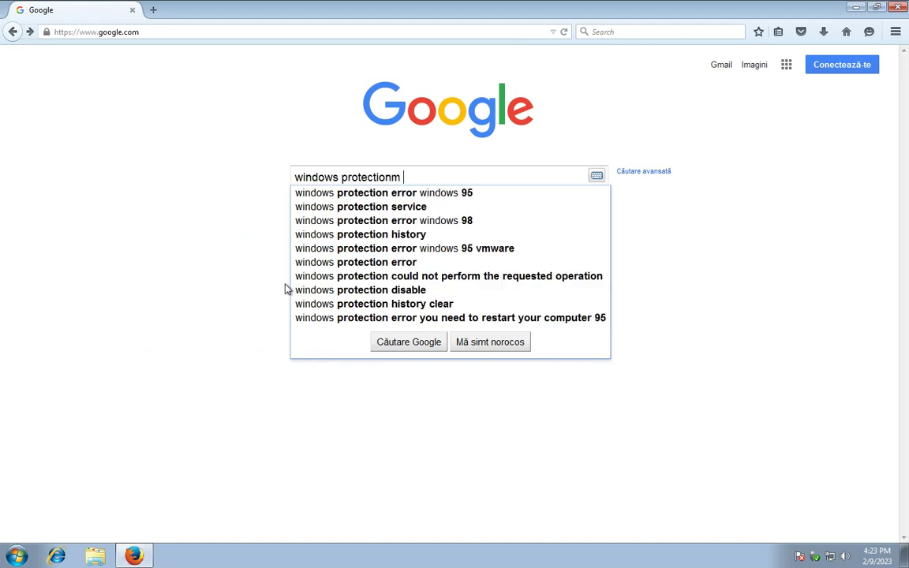
{"action": "key", "text": "BackSpace"}
{"action": "key", "text": "BackSpace"}
{"action": "type", "text": " unit "}
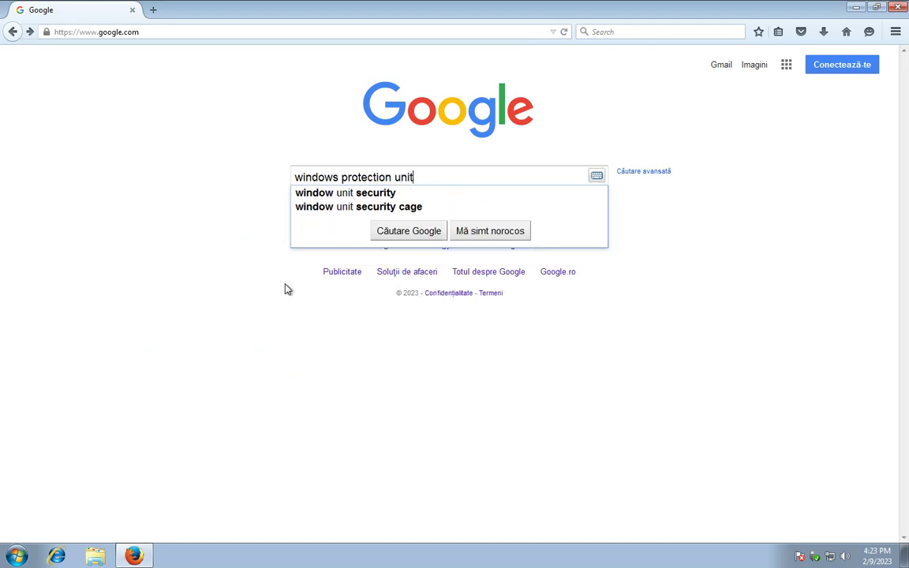
{"action": "type", "text": "virus"}
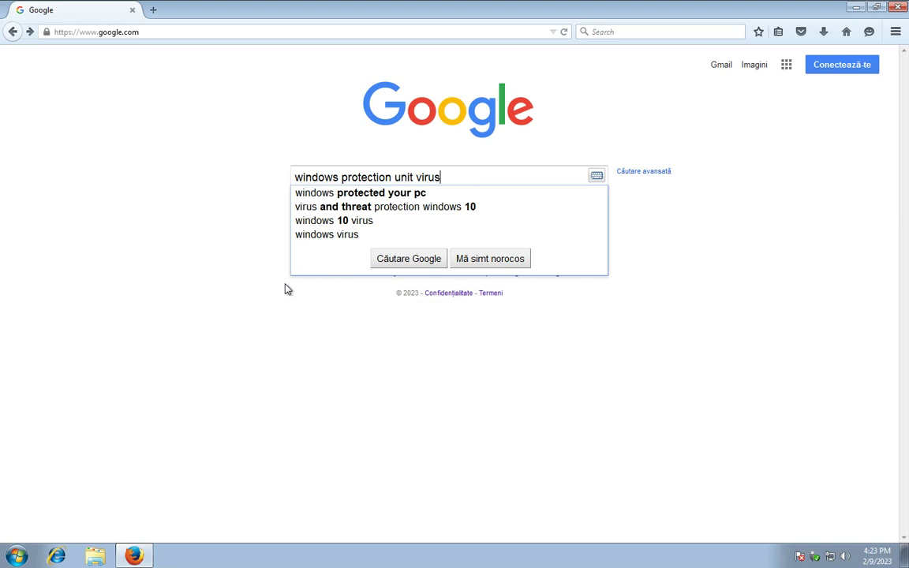
{"action": "key", "text": "Return"}
Switch to the image results and open the malwaretips.com result about removing the Windows Defence Unit virus.
{"action": "scroll", "coordinate": [284, 288], "scroll_direction": "down", "scroll_amount": 3}
{"action": "scroll", "coordinate": [237, 198], "scroll_direction": "up", "scroll_amount": 3}
{"action": "left_click", "coordinate": [160, 98]}
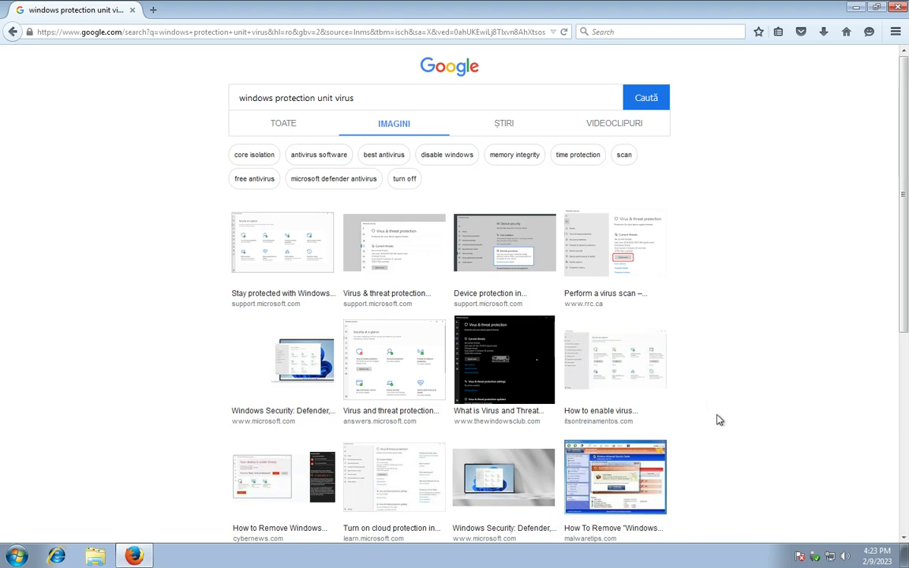
{"action": "scroll", "coordinate": [562, 525], "scroll_direction": "down", "scroll_amount": 3}
{"action": "left_click", "coordinate": [603, 356]}
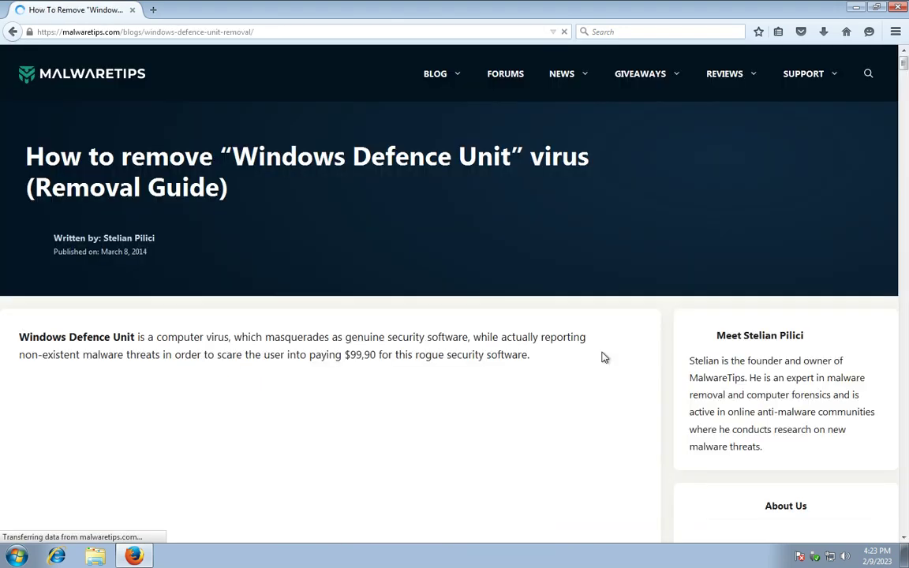
Read through the Windows Defence Unit removal guide, examining its screenshots of the rogue program and its removal options.
{"action": "scroll", "coordinate": [603, 357], "scroll_direction": "down", "scroll_amount": 3}
{"action": "scroll", "coordinate": [603, 357], "scroll_direction": "down", "scroll_amount": 3}
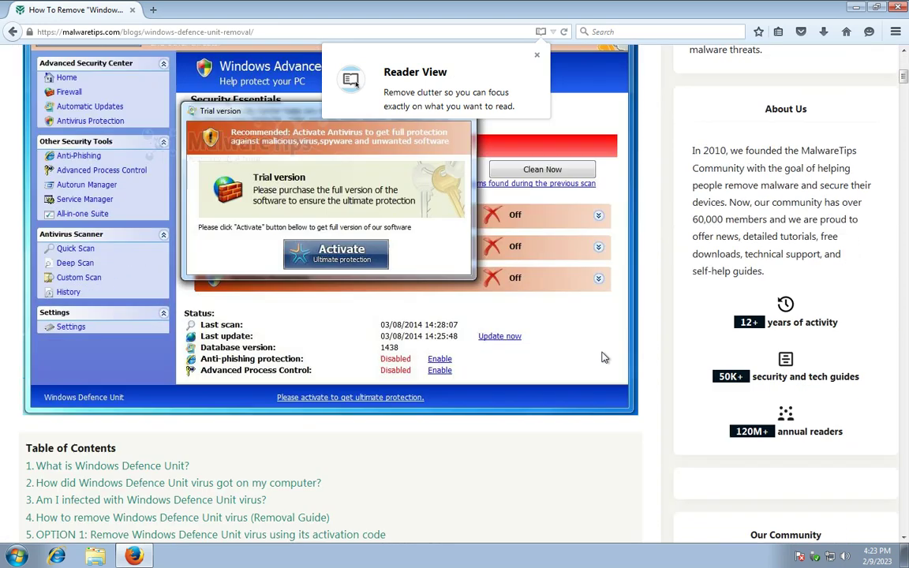
{"action": "scroll", "coordinate": [604, 357], "scroll_direction": "up", "scroll_amount": 8}
{"action": "scroll", "coordinate": [603, 358], "scroll_direction": "down", "scroll_amount": 4}
{"action": "scroll", "coordinate": [603, 357], "scroll_direction": "down", "scroll_amount": 15}
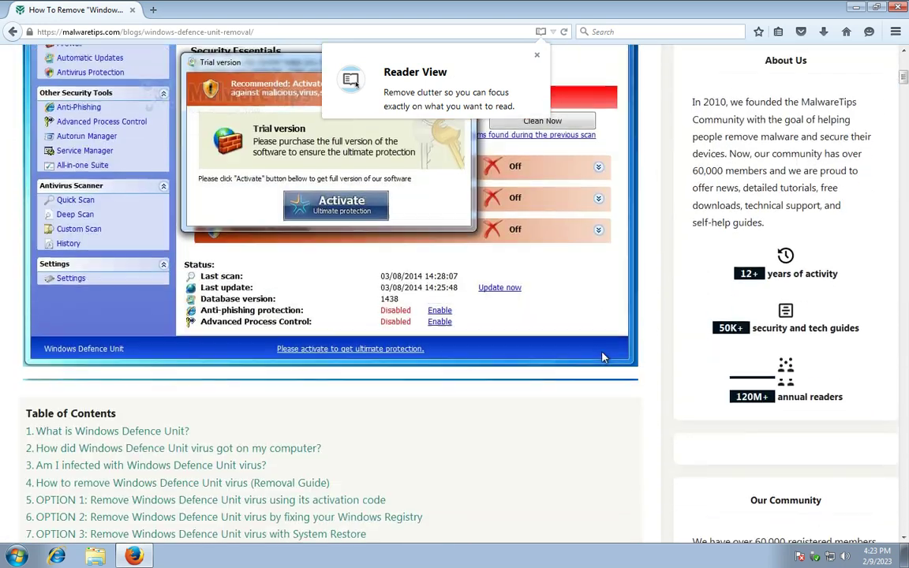
{"action": "scroll", "coordinate": [603, 357], "scroll_direction": "up", "scroll_amount": 15}
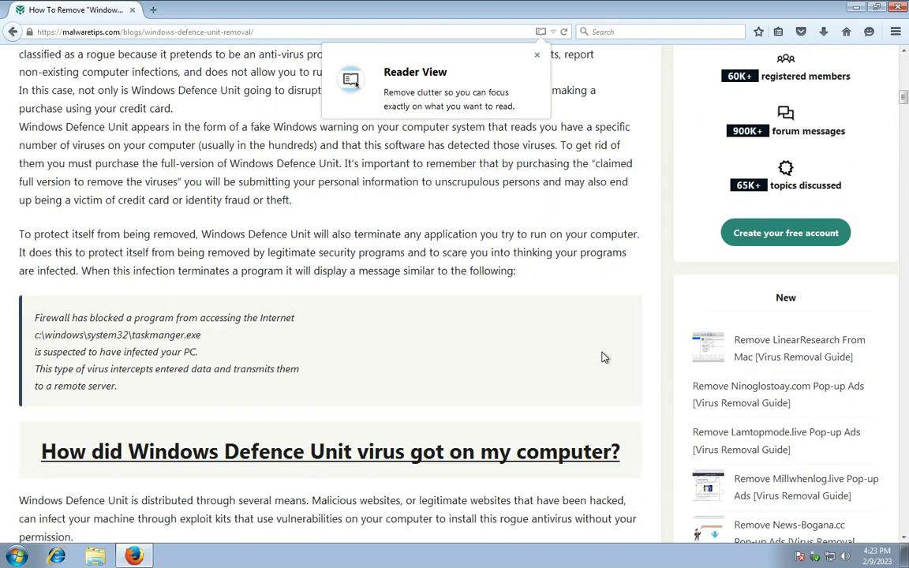
{"action": "scroll", "coordinate": [603, 358], "scroll_direction": "down", "scroll_amount": 15}
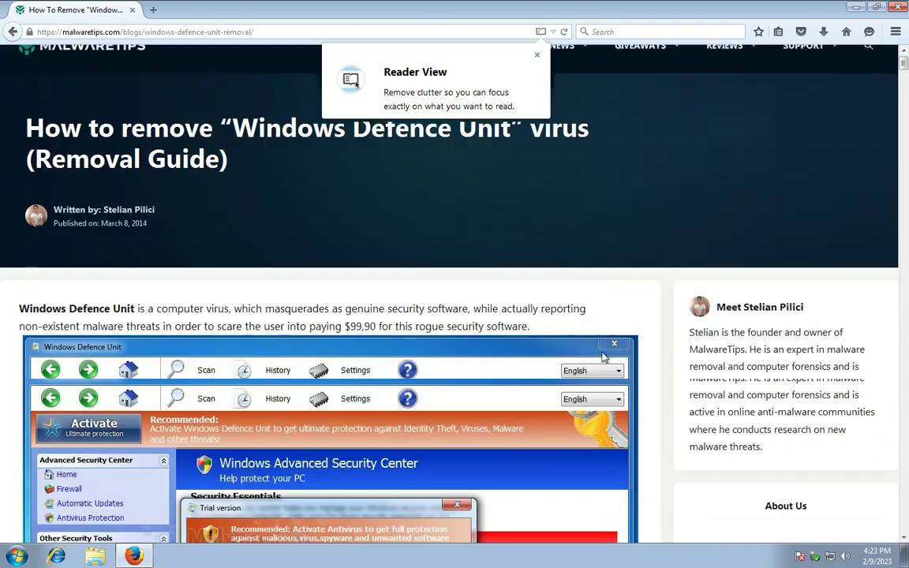
{"action": "scroll", "coordinate": [603, 351], "scroll_direction": "down", "scroll_amount": 12}
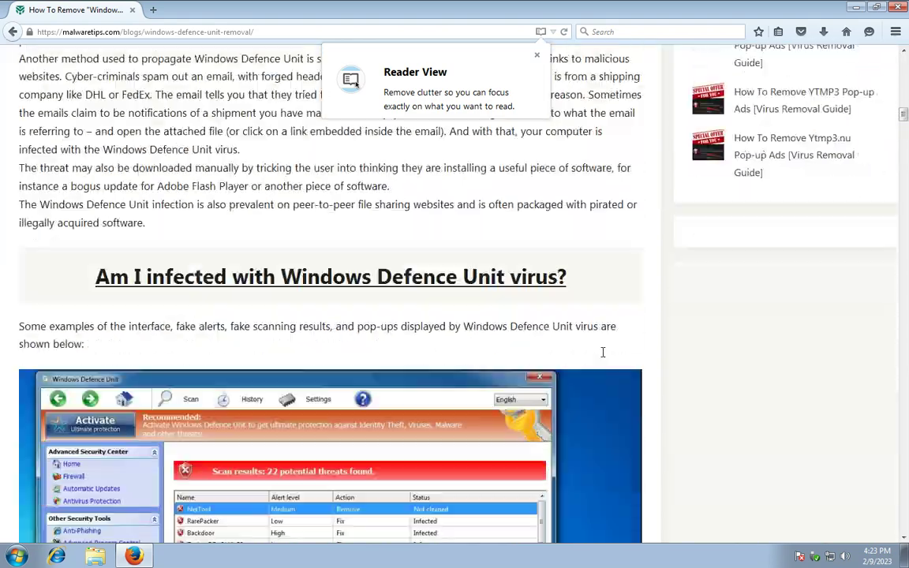
{"action": "scroll", "coordinate": [603, 358], "scroll_direction": "down", "scroll_amount": 20}
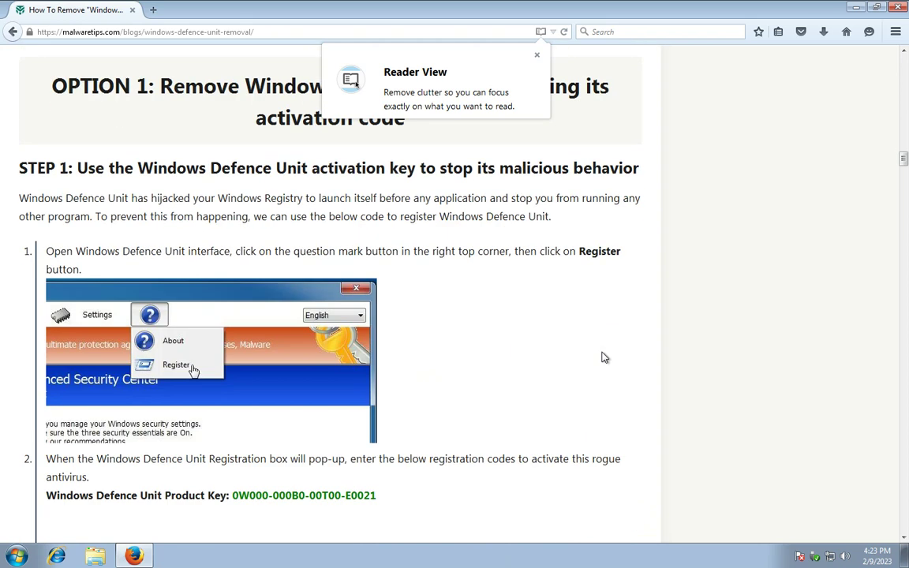
{"action": "scroll", "coordinate": [604, 358], "scroll_direction": "down", "scroll_amount": 20}
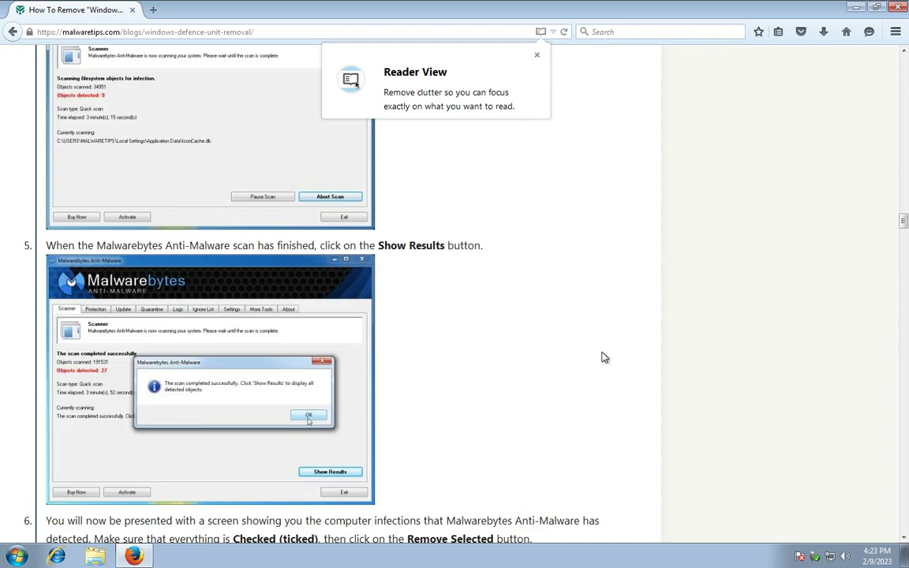
{"action": "scroll", "coordinate": [604, 357], "scroll_direction": "down", "scroll_amount": 20}
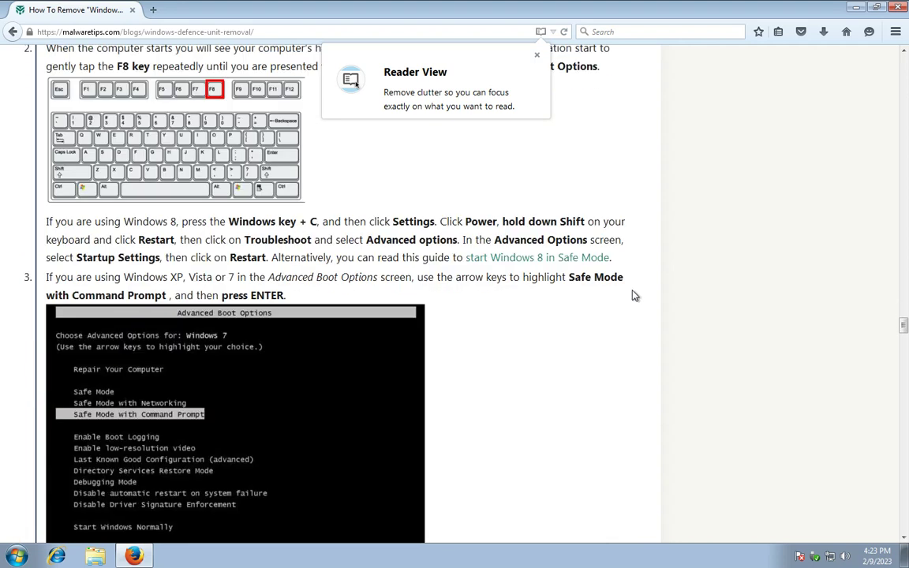
{"action": "scroll", "coordinate": [633, 296], "scroll_direction": "down", "scroll_amount": 20}
{"action": "scroll", "coordinate": [632, 296], "scroll_direction": "down", "scroll_amount": 20}
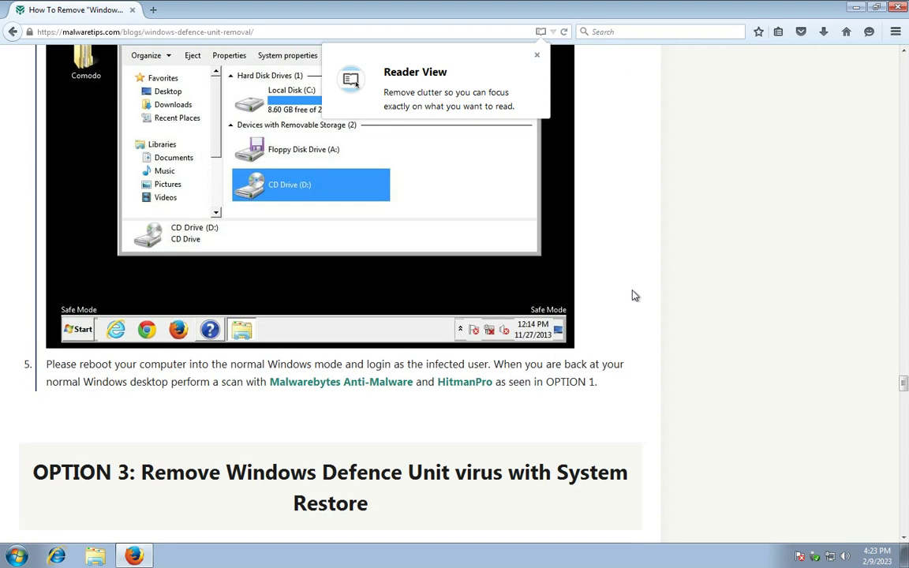
Leave the removal guide for the general Google results and search for exactly "suma de 40.000 de dolari".
{"action": "left_click", "coordinate": [13, 32]}
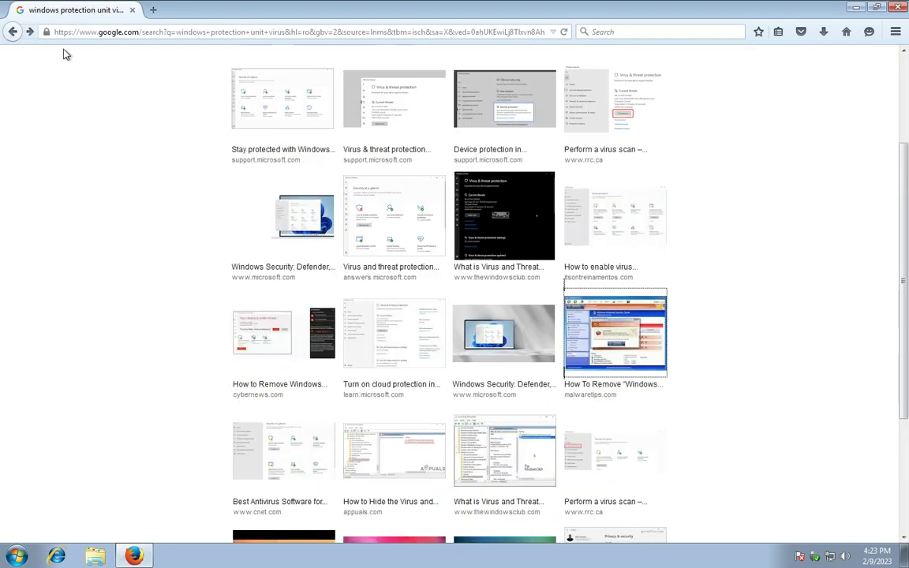
{"action": "left_click", "coordinate": [288, 123]}
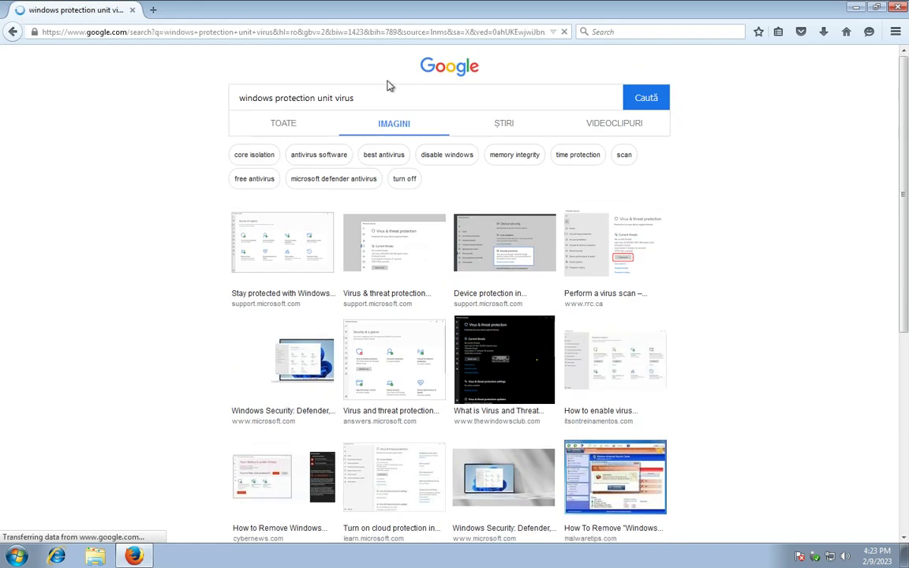
{"action": "left_click", "coordinate": [380, 75]}
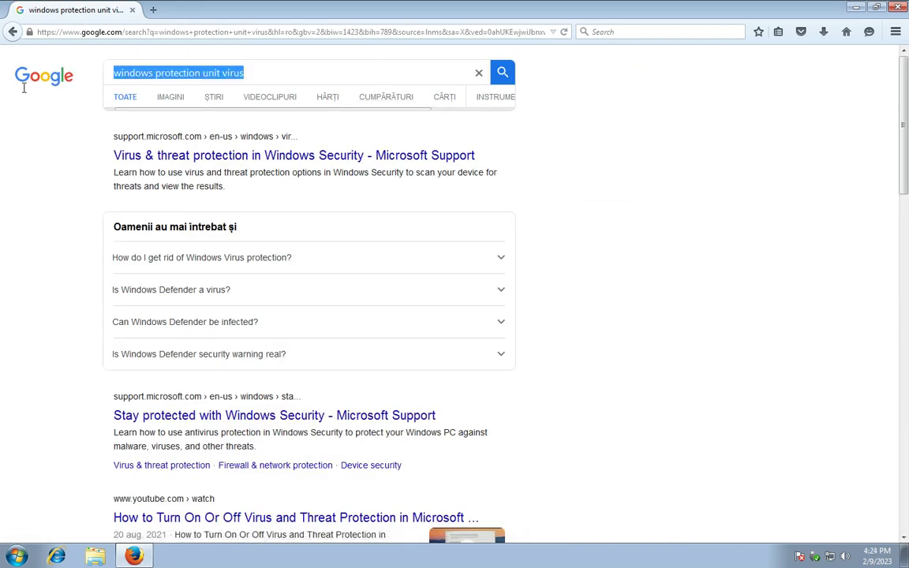
{"action": "type", "text": "su"}
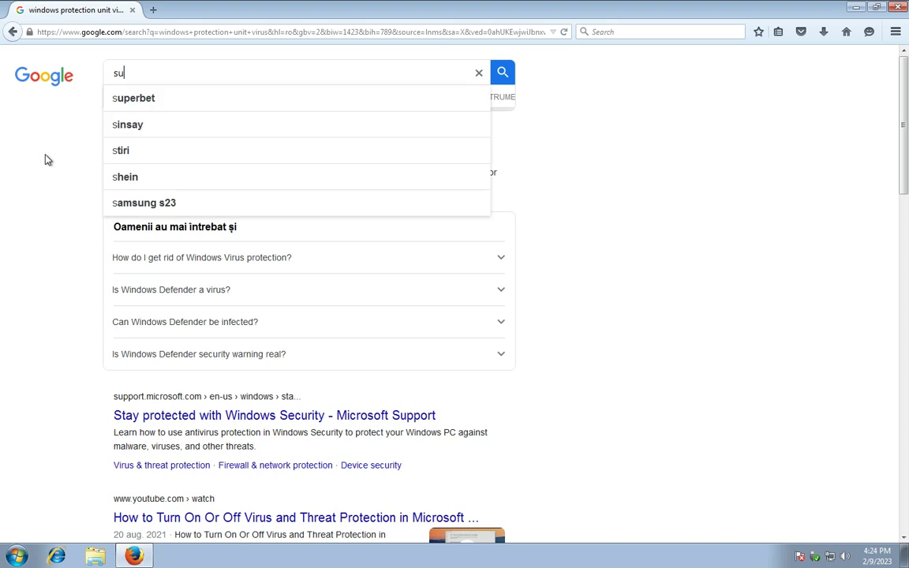
{"action": "type", "text": "ma de 40.000 de dp;a"}
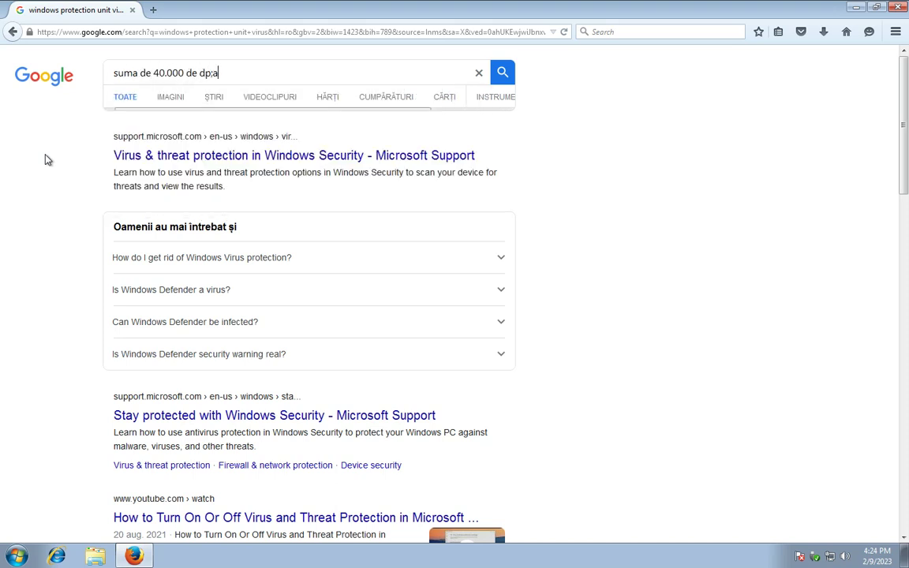
{"action": "key", "text": "BackSpace"}
{"action": "key", "text": "BackSpace"}
{"action": "key", "text": "BackSpace"}
{"action": "type", "text": "olari"}
{"action": "key", "text": "Return"}
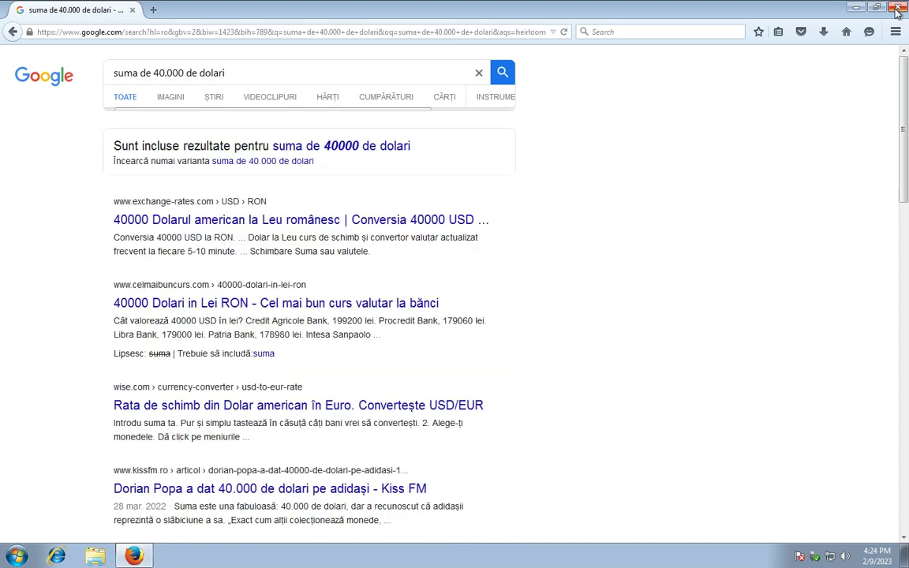
{"action": "left_click", "coordinate": [299, 161]}
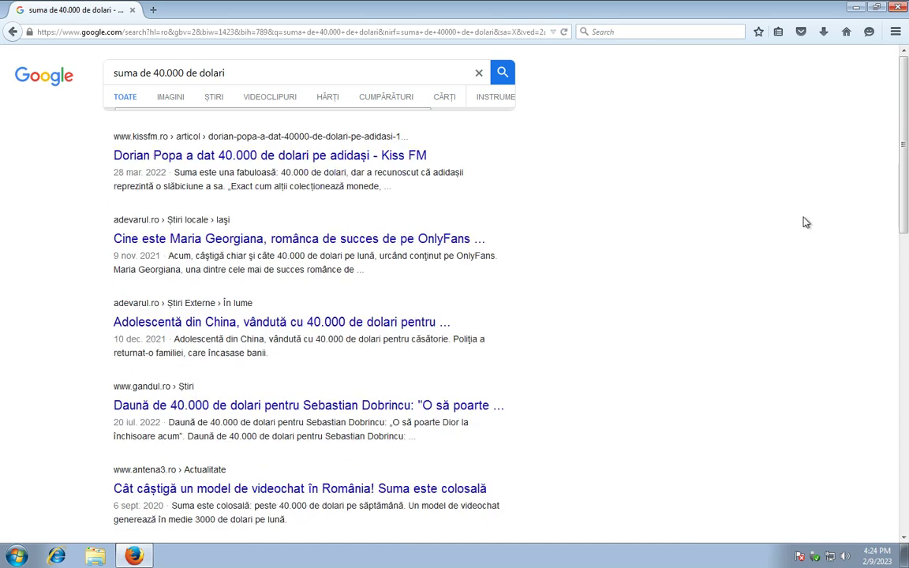
Close the browser, run setup(1) from the desktop with permission to make changes, and dismiss the restart notification.
{"action": "left_click", "coordinate": [897, 6]}
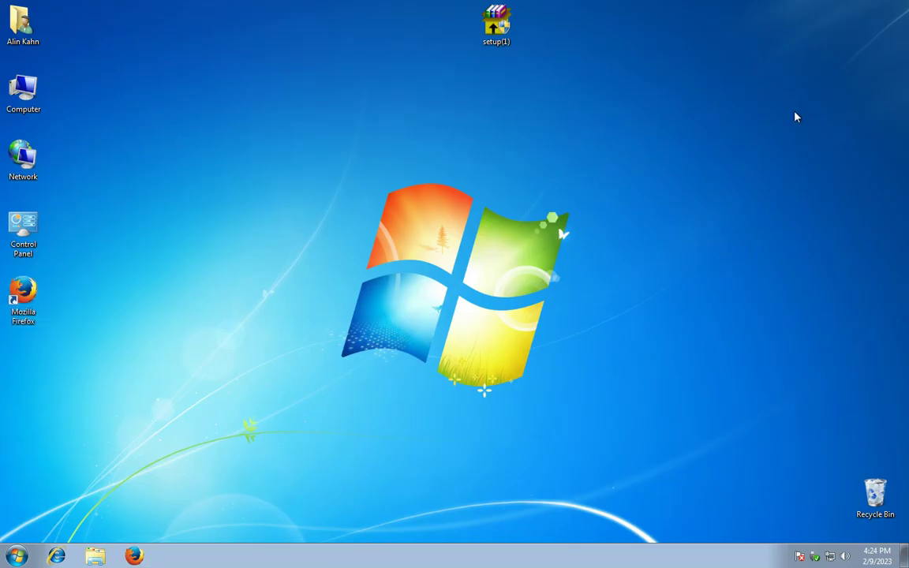
{"action": "double_click", "coordinate": [504, 24]}
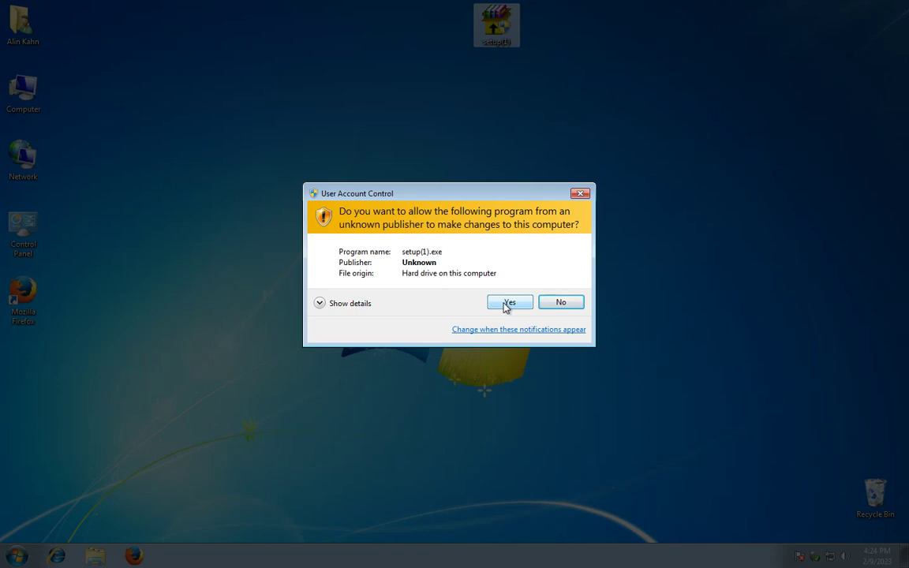
{"action": "left_click", "coordinate": [505, 304]}
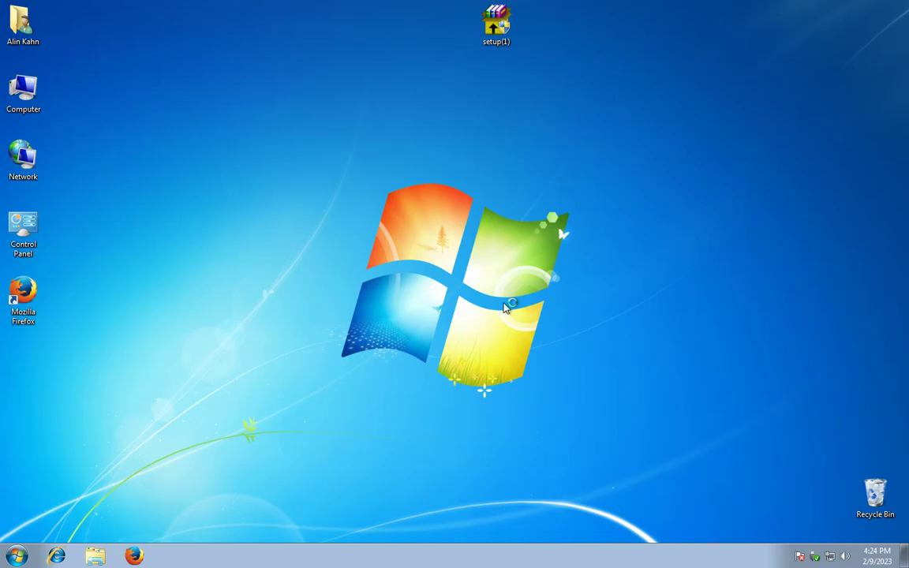
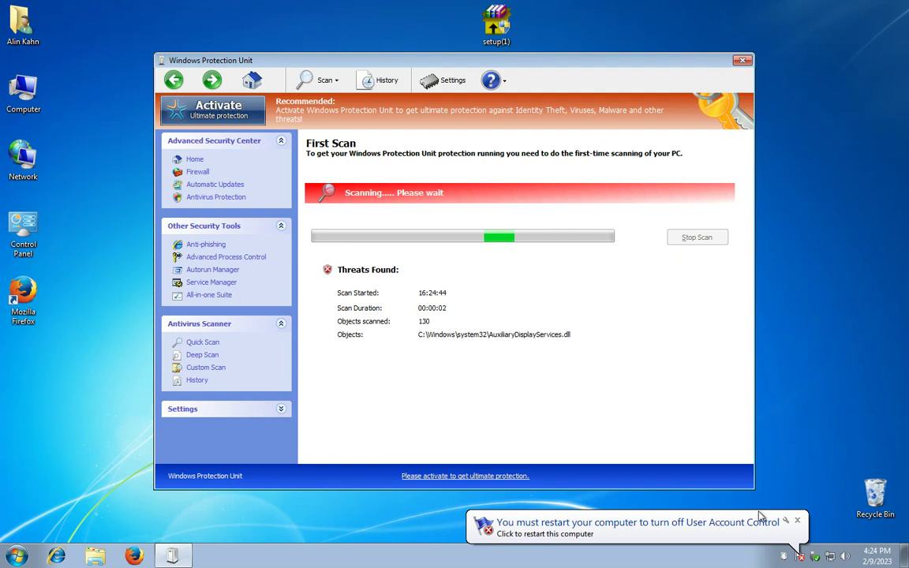
{"action": "left_click", "coordinate": [797, 520]}
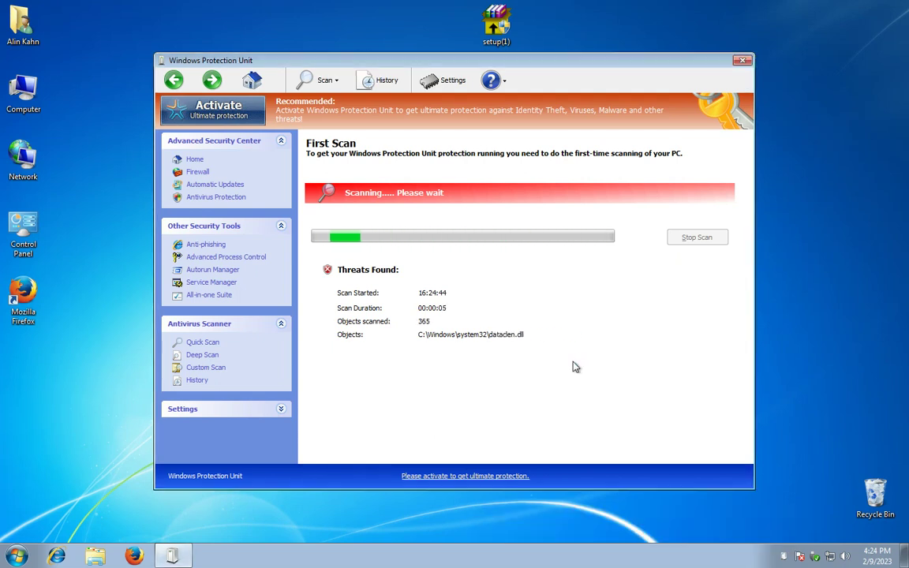
{"action": "key", "text": "super"}
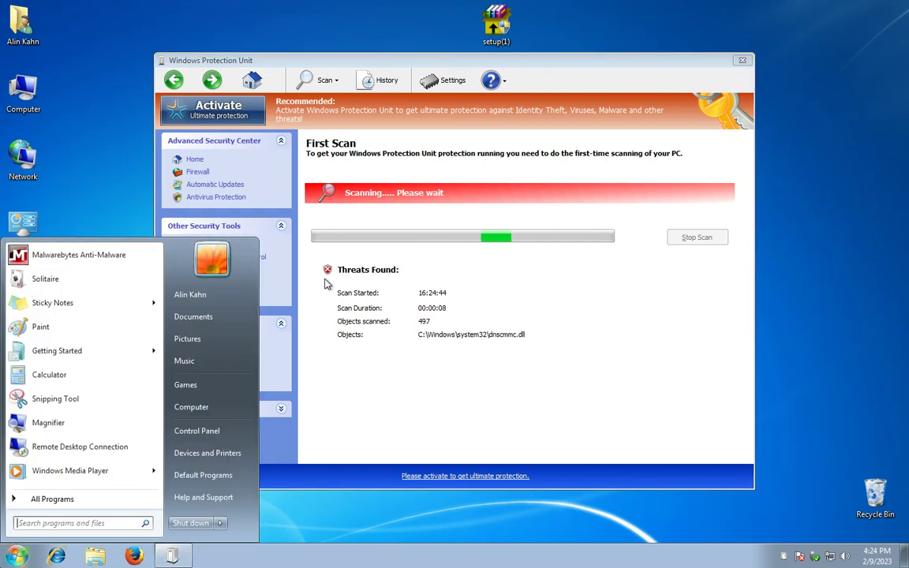
{"action": "key", "text": "super"}
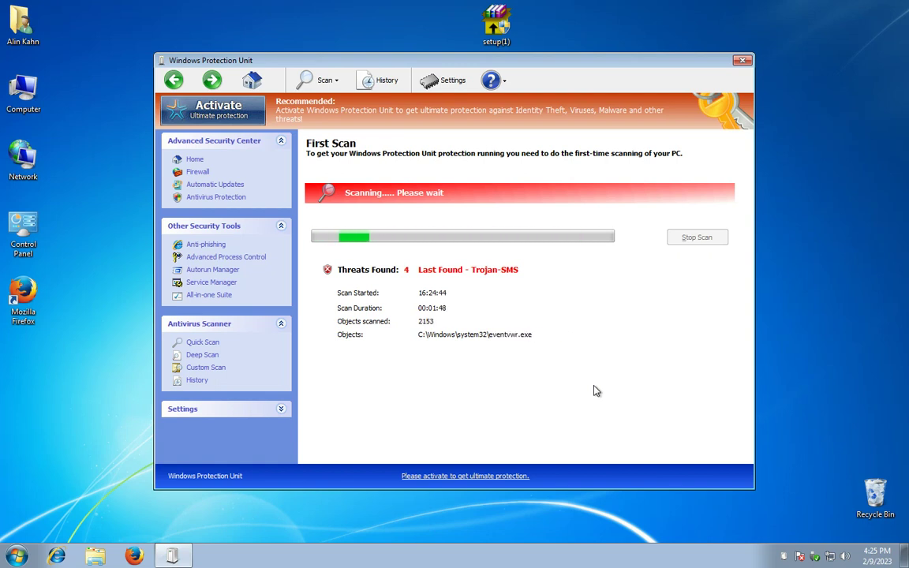
{"action": "right_click", "coordinate": [578, 562]}
{"action": "left_click", "coordinate": [611, 527]}
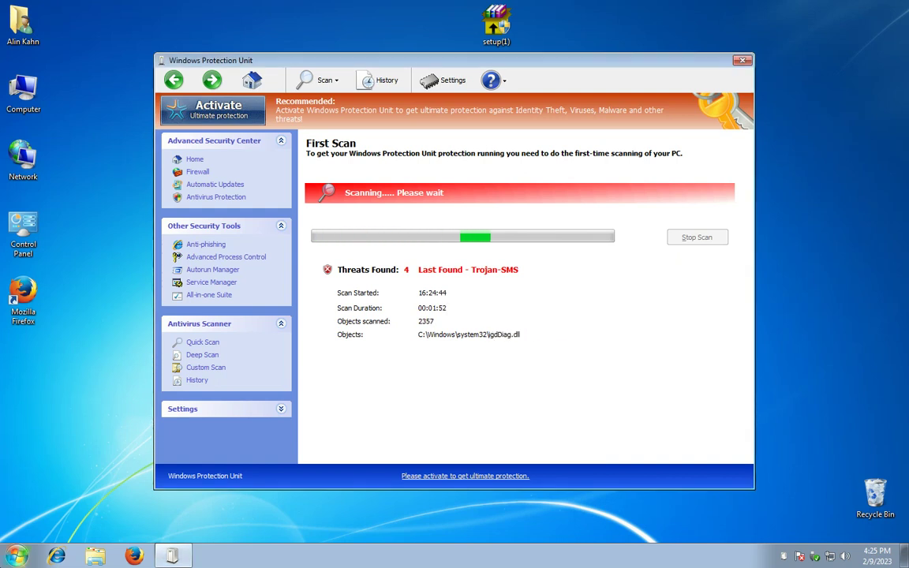
Switch to Solitaire and continue the saved game.
{"action": "key", "text": "super"}
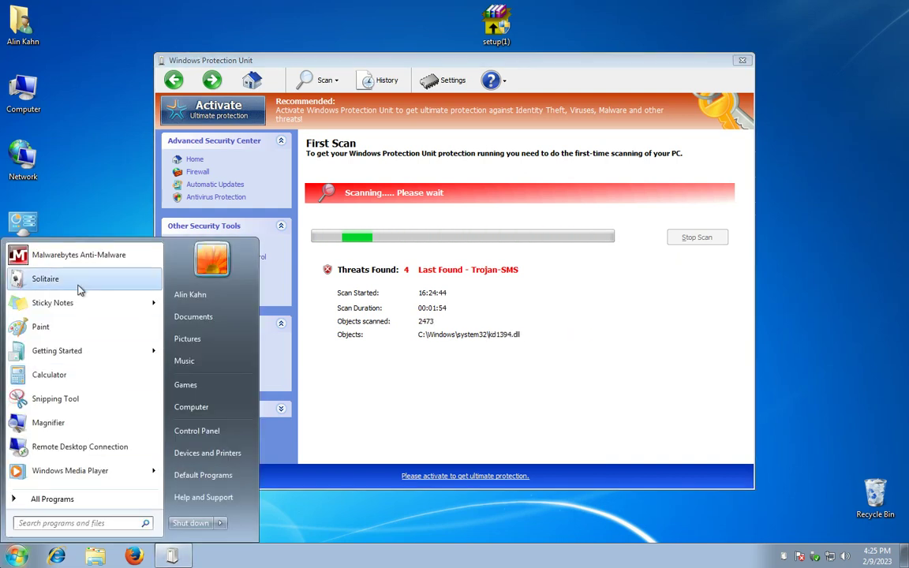
{"action": "key", "text": "Escape"}
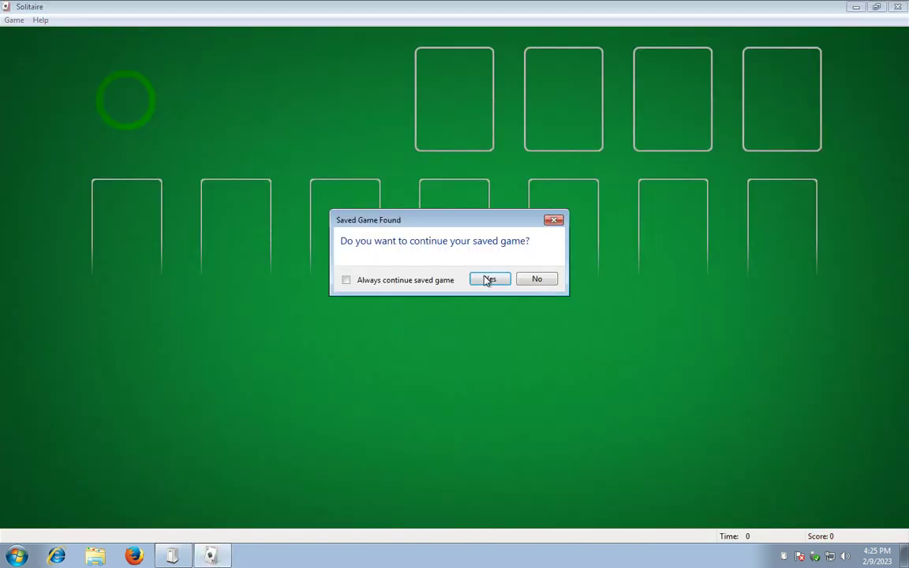
{"action": "left_click", "coordinate": [487, 277]}
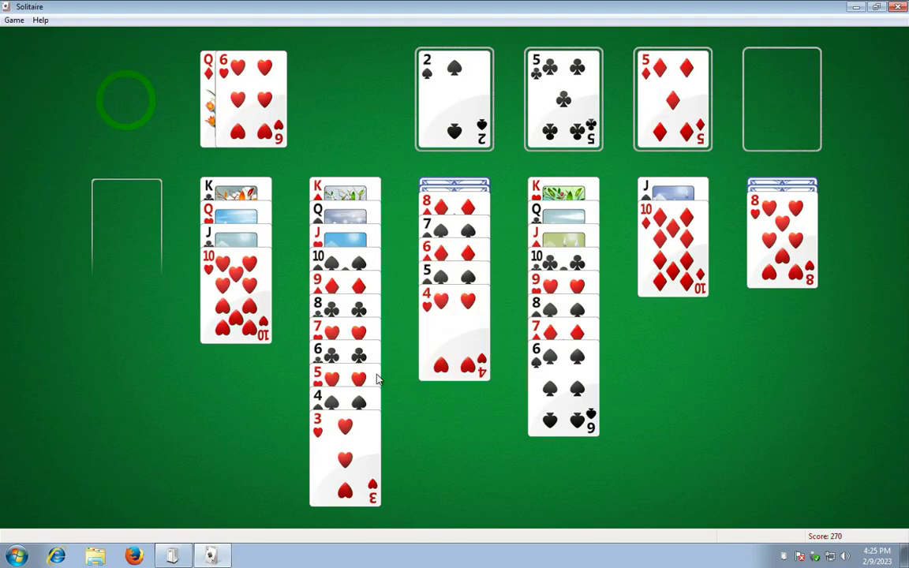
Draw repeatedly from the stock and try to move the 8 of diamonds stack onto the 10 of diamonds.
{"action": "left_click", "coordinate": [135, 105]}
{"action": "left_click", "coordinate": [147, 113]}
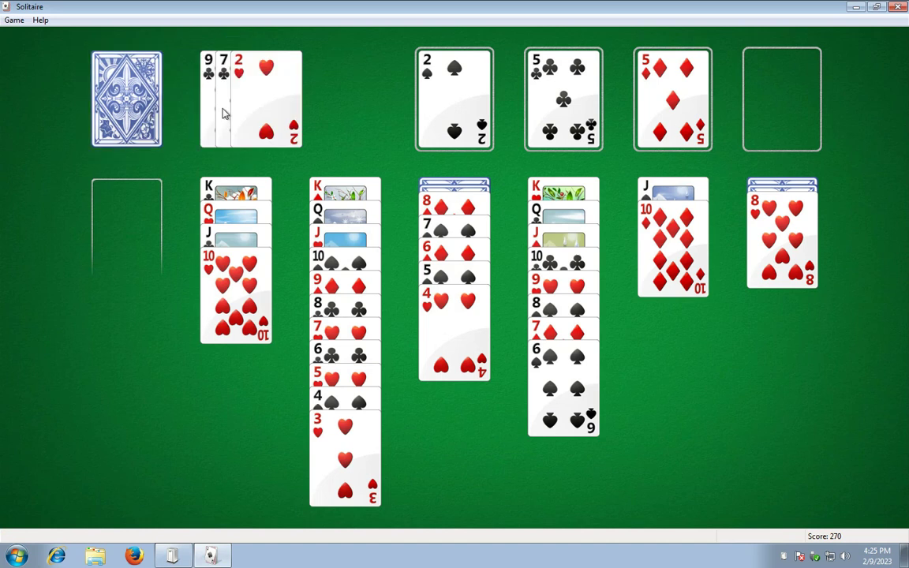
{"action": "left_click", "coordinate": [140, 89]}
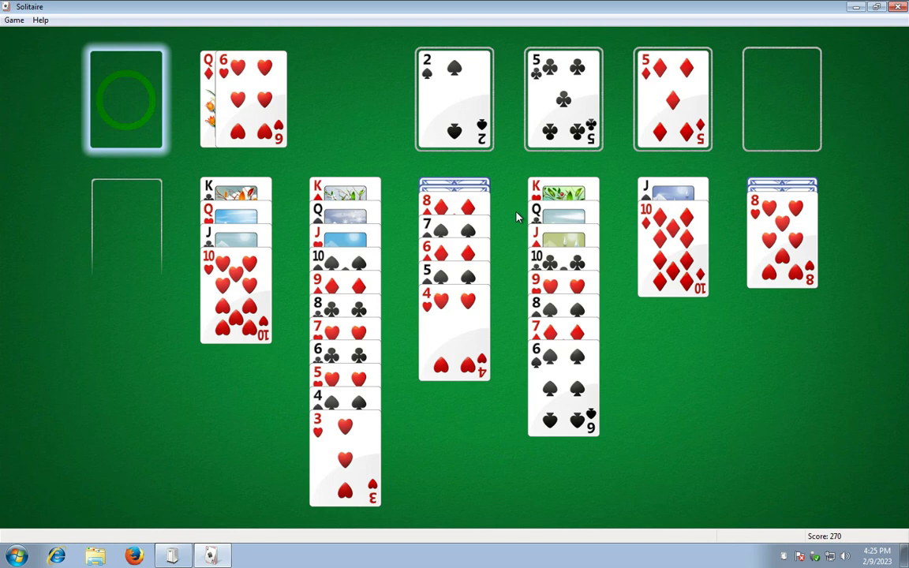
{"action": "left_click_drag", "start_coordinate": [423, 197], "coordinate": [661, 242]}
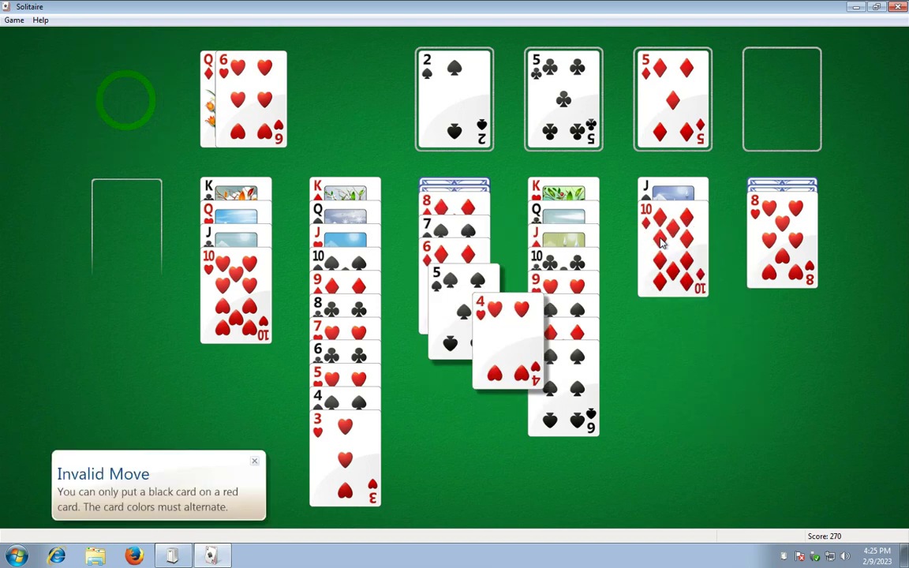
{"action": "left_click", "coordinate": [126, 97]}
{"action": "left_click", "coordinate": [132, 93]}
{"action": "left_click", "coordinate": [137, 91]}
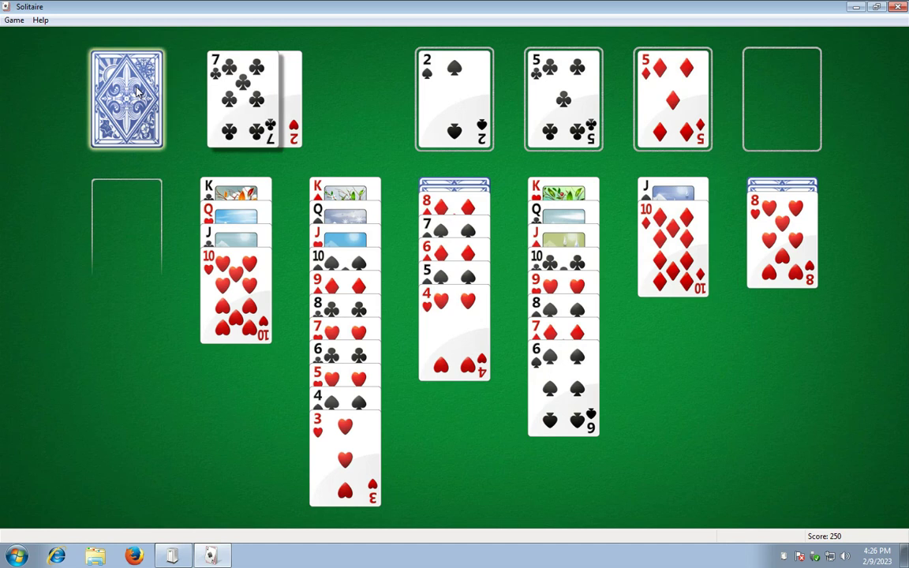
{"action": "left_click", "coordinate": [136, 90]}
{"action": "left_click", "coordinate": [137, 90]}
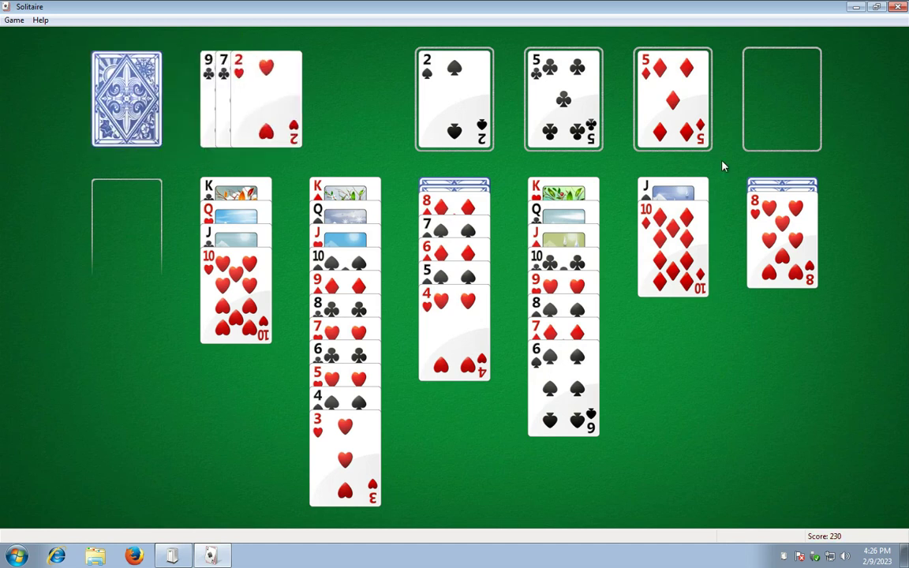
Try to move the 5 of diamonds from its foundation onto the 10 of diamonds column, and cycle through the stock.
{"action": "left_click_drag", "start_coordinate": [673, 108], "coordinate": [656, 209]}
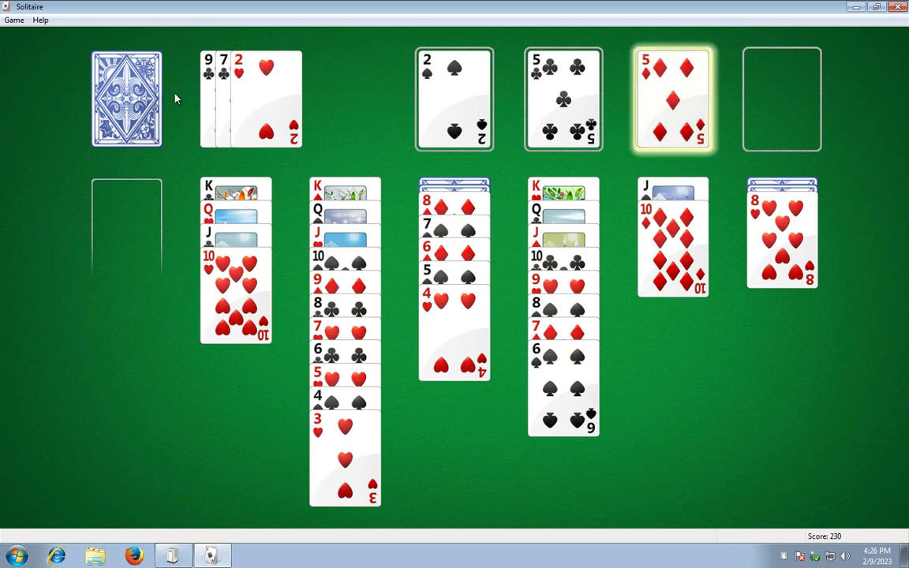
{"action": "left_click", "coordinate": [148, 96]}
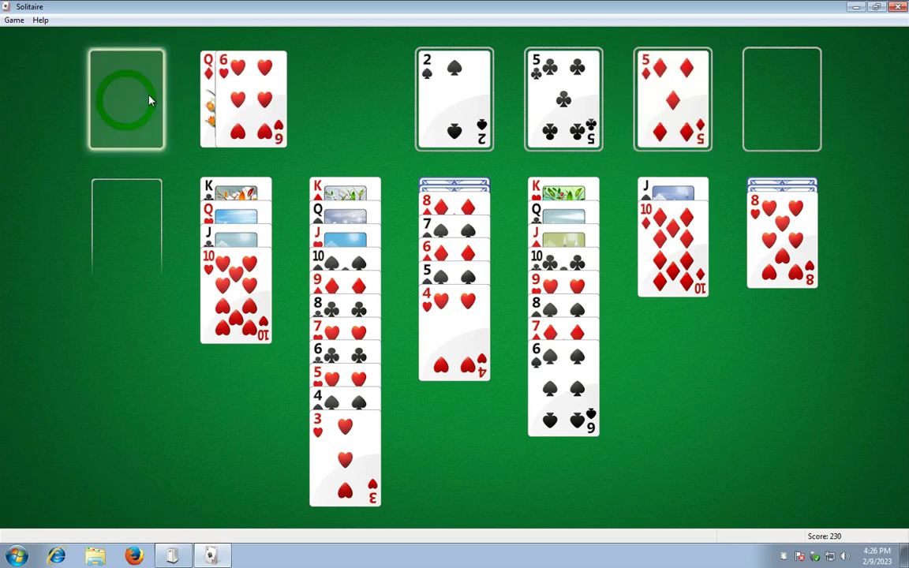
{"action": "left_click", "coordinate": [150, 100]}
{"action": "left_click", "coordinate": [150, 100]}
{"action": "left_click", "coordinate": [150, 99]}
{"action": "left_click", "coordinate": [150, 99]}
{"action": "left_click", "coordinate": [150, 99]}
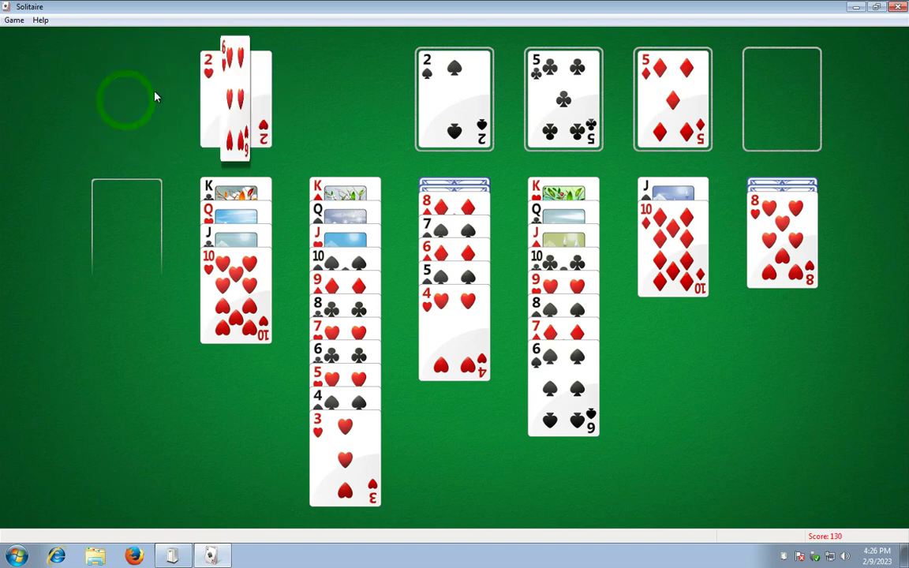
Abandon the current Solitaire game and deal a new one.
{"action": "left_click", "coordinate": [14, 21]}
{"action": "left_click", "coordinate": [31, 35]}
{"action": "left_click", "coordinate": [425, 240]}
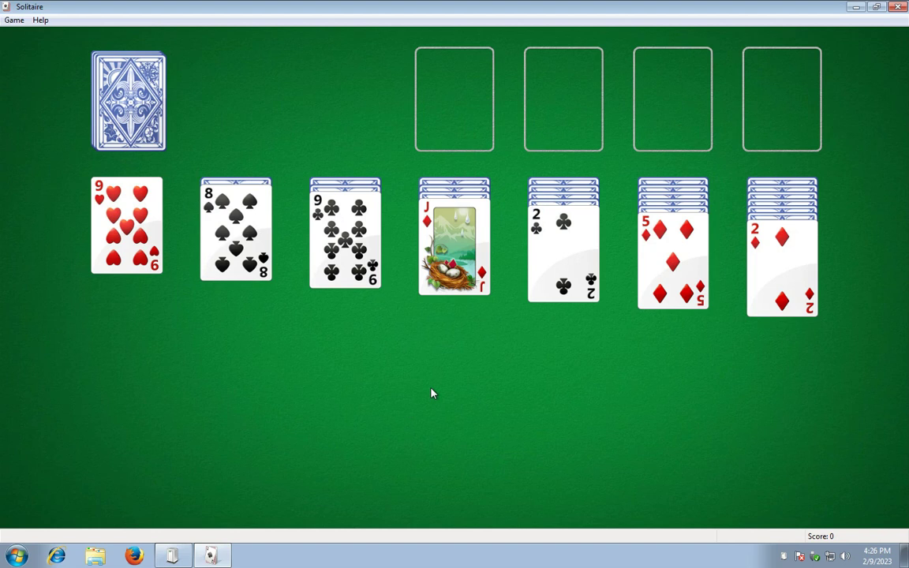
Draw from the stock, move the 8 of spades onto the 9 of hearts, and turn over the uncovered card.
{"action": "left_click", "coordinate": [148, 129]}
{"action": "left_click", "coordinate": [130, 225]}
{"action": "left_click", "coordinate": [134, 229]}
{"action": "left_click", "coordinate": [244, 227]}
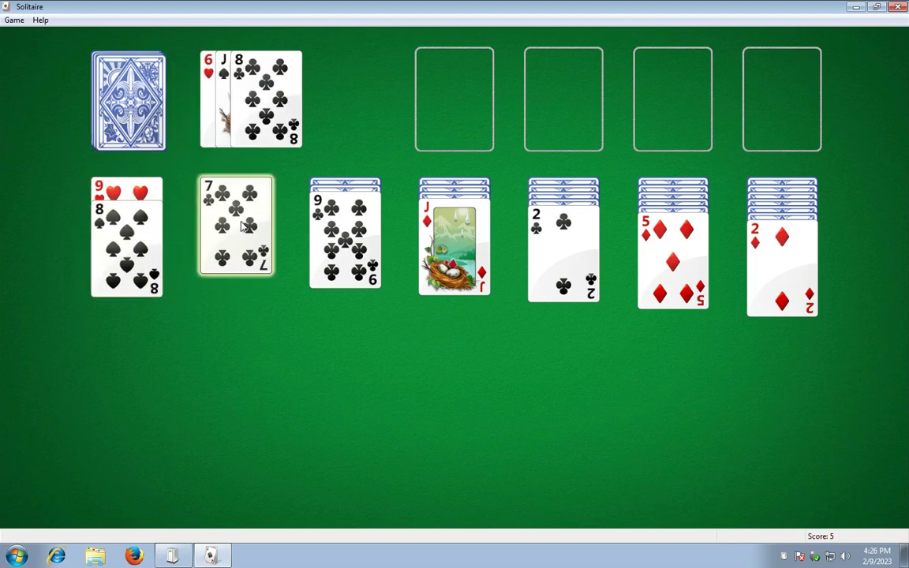
Build on the 9 of clubs with the 8 of diamonds, 7 of clubs and 6 of diamonds, drawing from the stock as needed.
{"action": "left_click", "coordinate": [146, 111]}
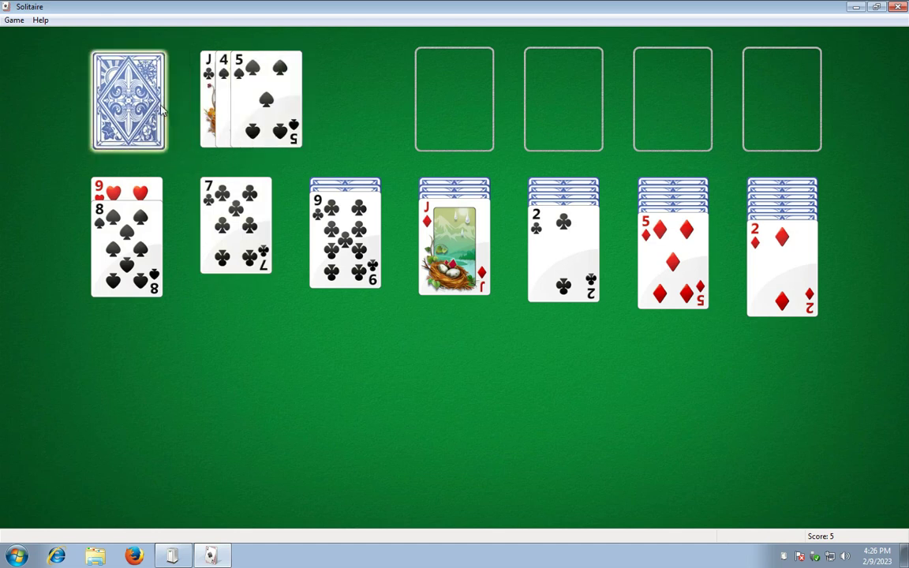
{"action": "left_click", "coordinate": [161, 111]}
{"action": "left_click", "coordinate": [260, 117]}
{"action": "left_click", "coordinate": [345, 237]}
{"action": "left_click", "coordinate": [237, 232]}
{"action": "left_click", "coordinate": [311, 278]}
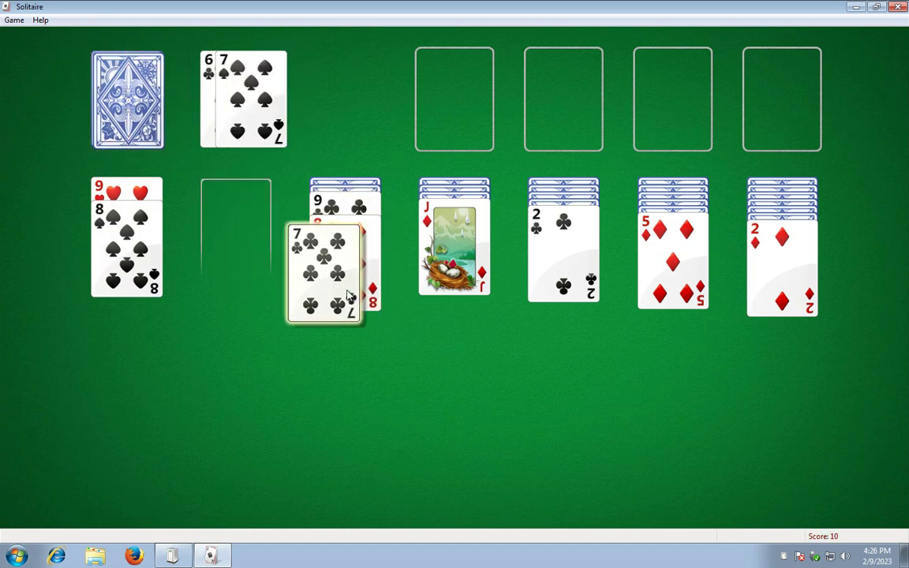
{"action": "left_click", "coordinate": [118, 108]}
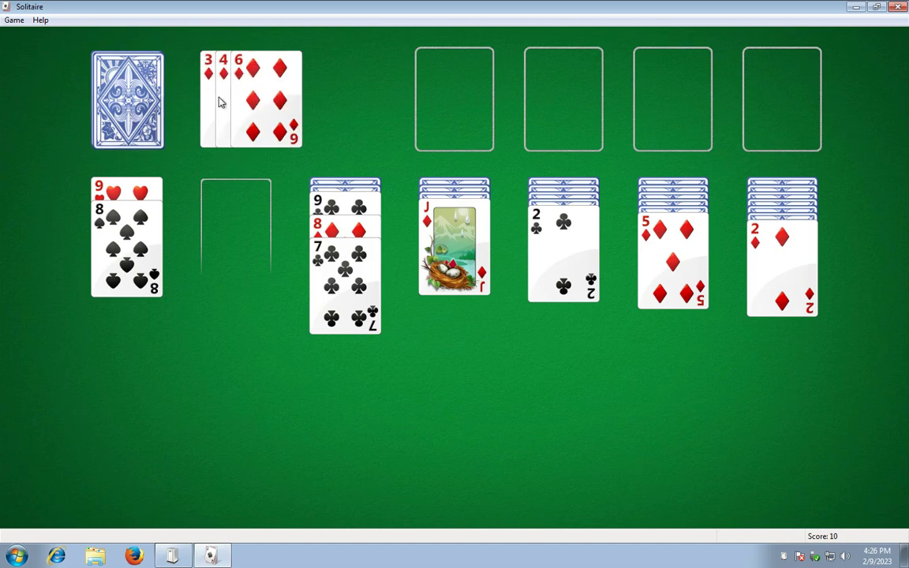
{"action": "left_click_drag", "start_coordinate": [238, 119], "coordinate": [330, 315]}
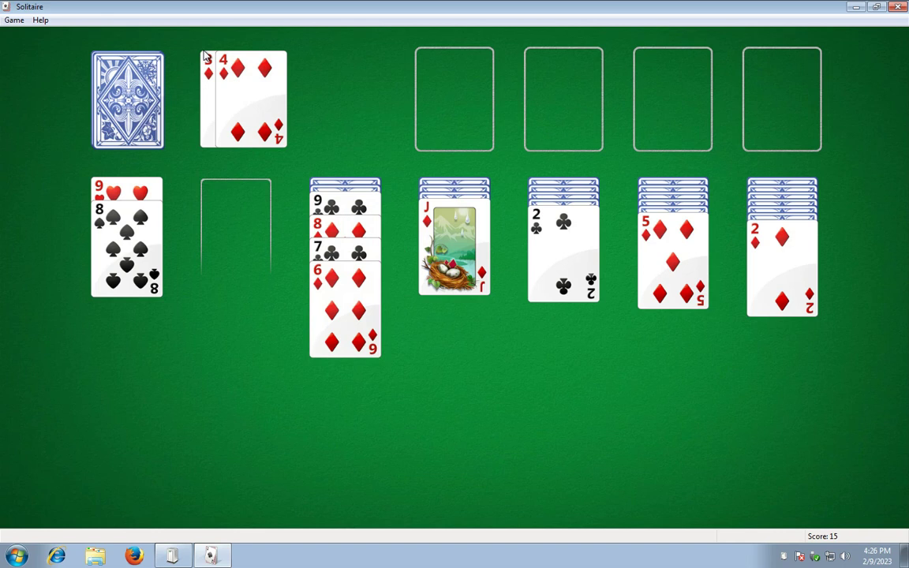
Draw through the stock, try the queen of spades in the empty column, and place the king of hearts there.
{"action": "left_click", "coordinate": [126, 94]}
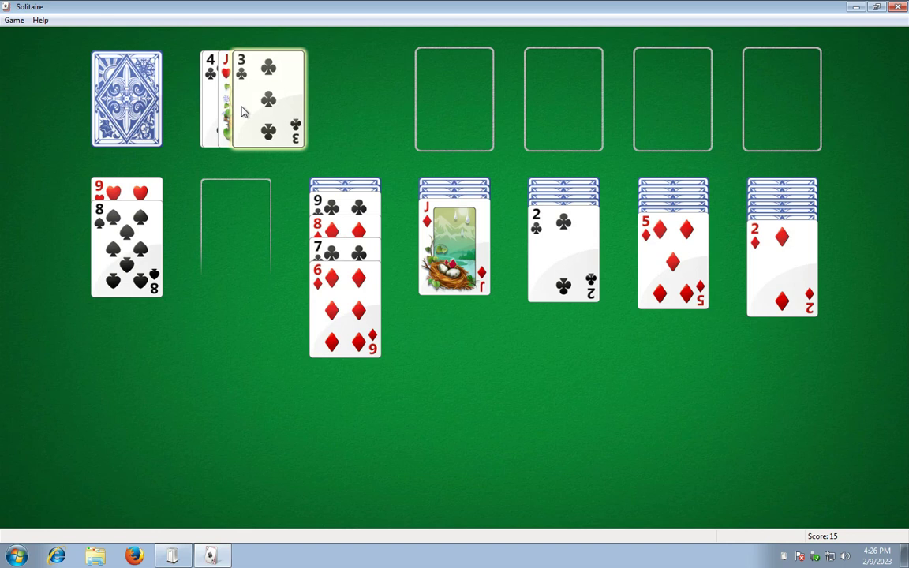
{"action": "left_click", "coordinate": [126, 94]}
{"action": "left_click_drag", "start_coordinate": [256, 109], "coordinate": [259, 239]}
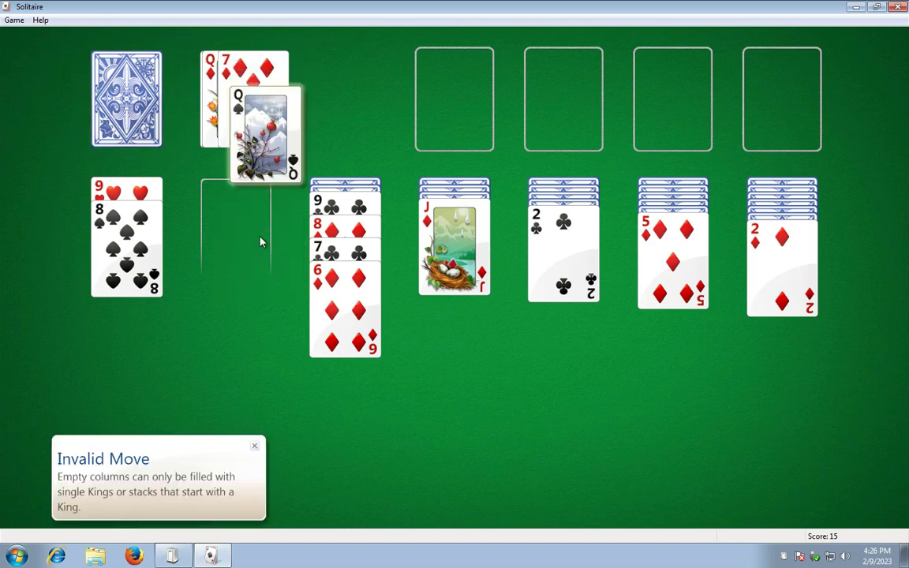
{"action": "left_click", "coordinate": [154, 126]}
{"action": "left_click_drag", "start_coordinate": [241, 131], "coordinate": [213, 252]}
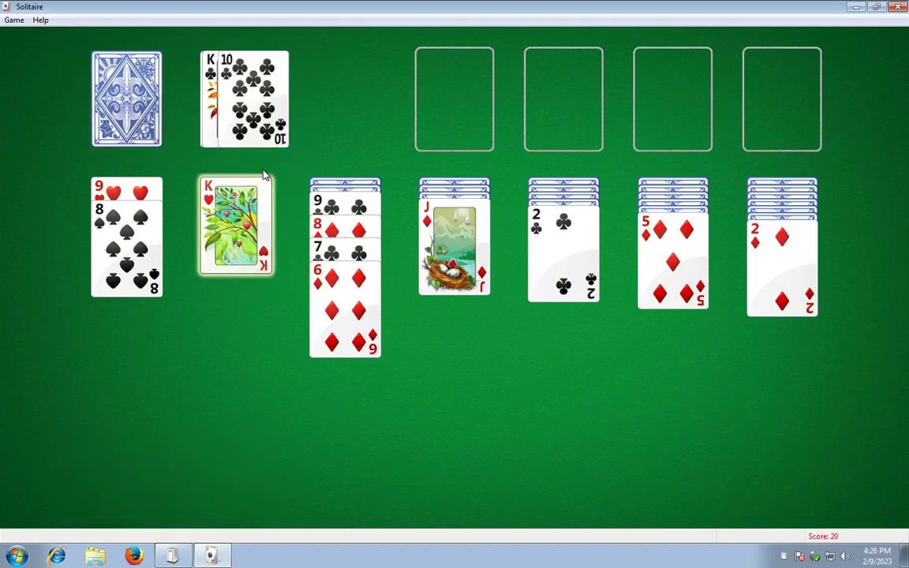
Build the king of hearts column from the queen of spades down to the 7 of diamonds, and place the king of clubs in the emptied column.
{"action": "left_click_drag", "start_coordinate": [245, 117], "coordinate": [454, 289]}
{"action": "left_click_drag", "start_coordinate": [126, 236], "coordinate": [454, 307]}
{"action": "left_click_drag", "start_coordinate": [263, 117], "coordinate": [154, 233]}
{"action": "left_click_drag", "start_coordinate": [236, 103], "coordinate": [237, 236]}
{"action": "left_click_drag", "start_coordinate": [236, 102], "coordinate": [459, 274]}
{"action": "left_click_drag", "start_coordinate": [433, 210], "coordinate": [231, 242]}
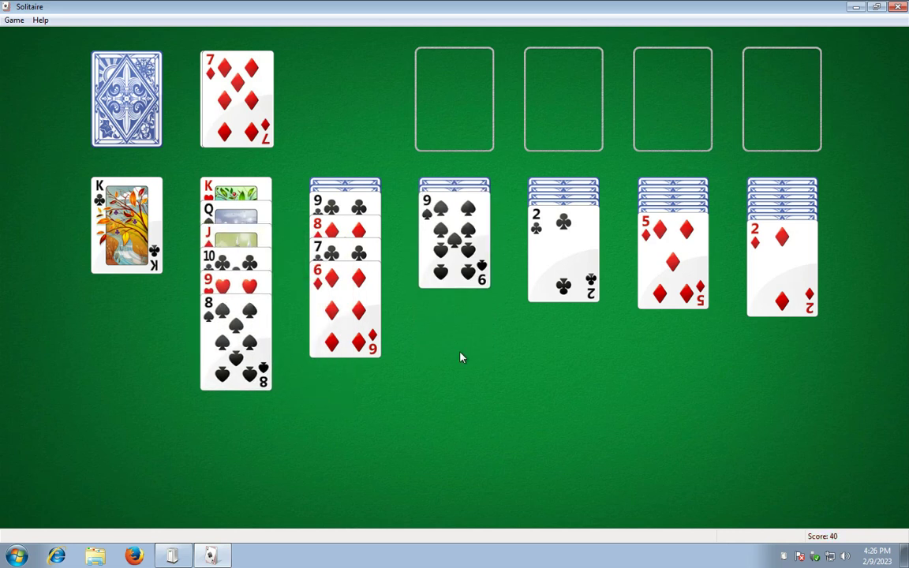
{"action": "left_click_drag", "start_coordinate": [235, 109], "coordinate": [234, 371]}
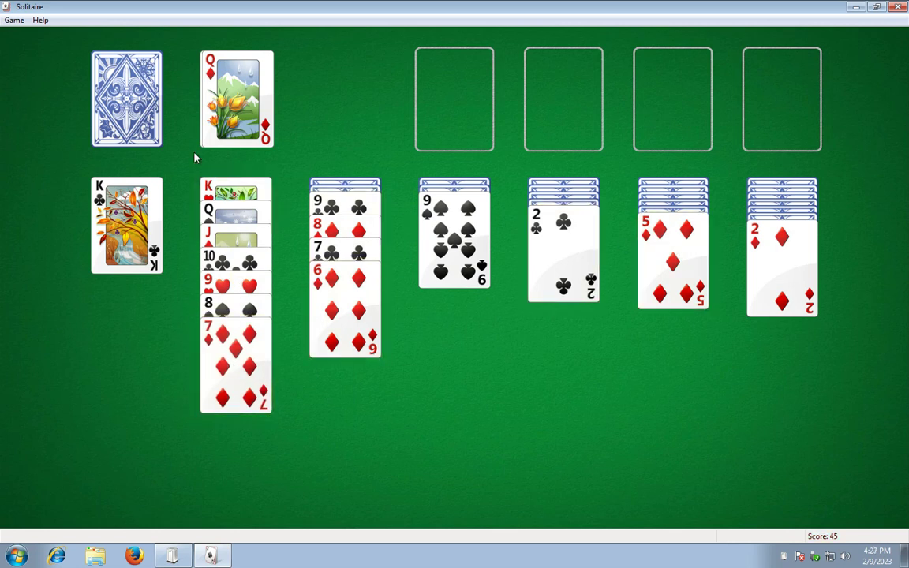
Place the queen of diamonds on the king of clubs, and play the ace and 2 of spades to a foundation, drawing from the stock as needed.
{"action": "left_click", "coordinate": [99, 130]}
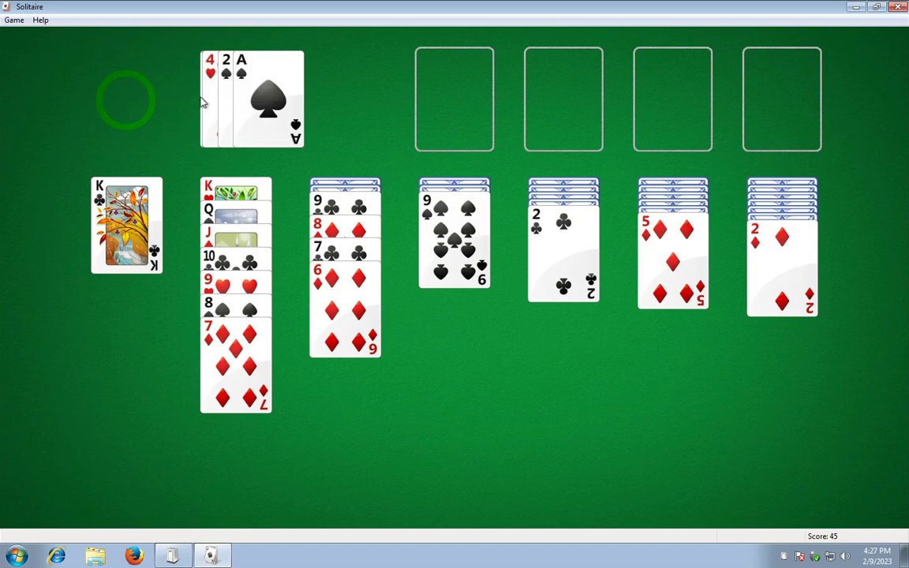
{"action": "double_click", "coordinate": [127, 99]}
{"action": "left_click_drag", "start_coordinate": [237, 94], "coordinate": [118, 272]}
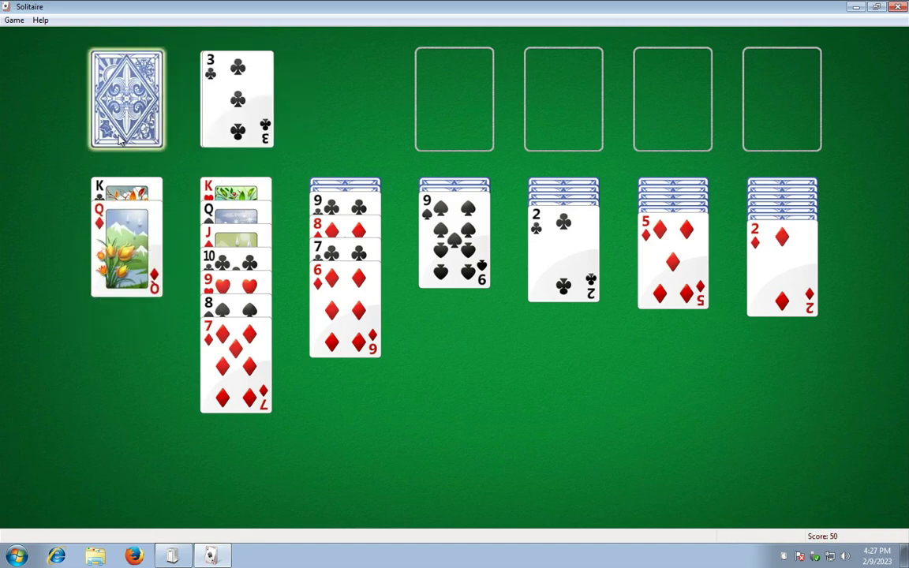
{"action": "left_click", "coordinate": [126, 98]}
{"action": "double_click", "coordinate": [256, 111]}
{"action": "double_click", "coordinate": [256, 111]}
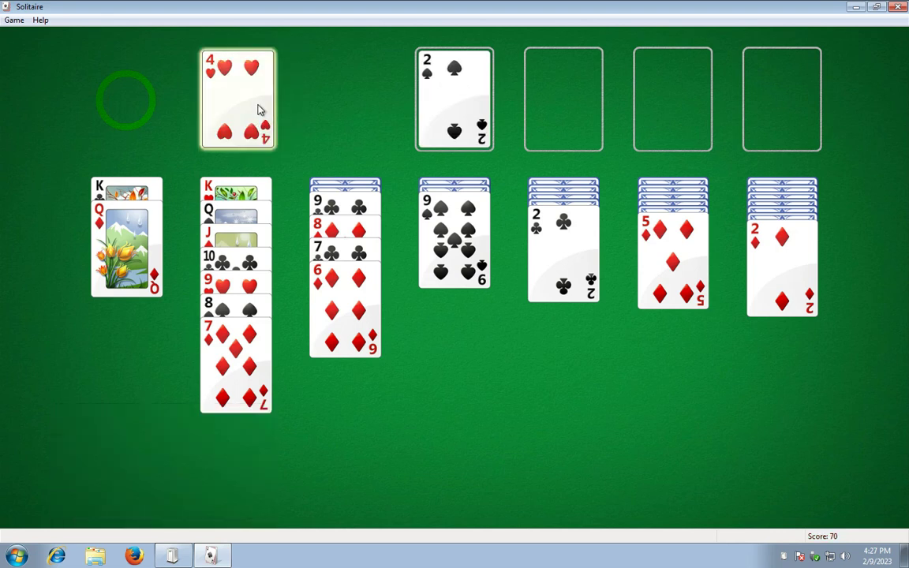
Redeal the stock and play the 5 of spades onto the 6 of diamonds, 4 of spades onto the 5 of diamonds, and jack of clubs onto the queen of diamonds.
{"action": "key", "text": "Left"}
{"action": "key", "text": "Return"}
{"action": "key", "text": "Return"}
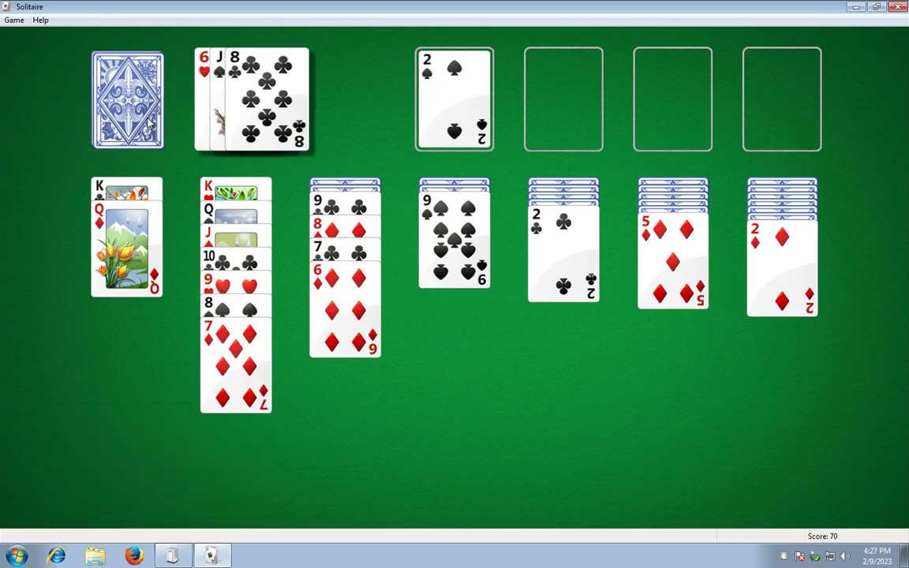
{"action": "key", "text": "Left"}
{"action": "key", "text": "Return"}
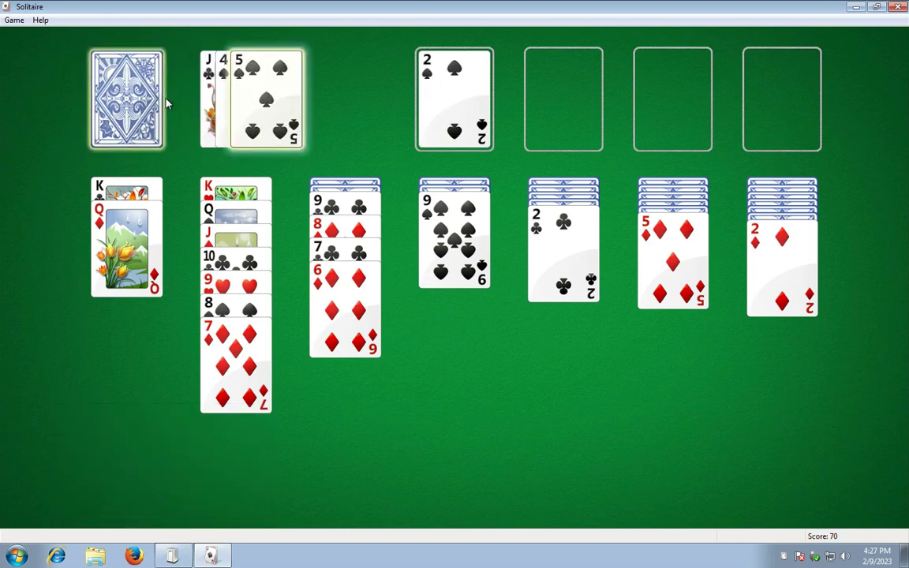
{"action": "left_click_drag", "start_coordinate": [229, 106], "coordinate": [316, 341]}
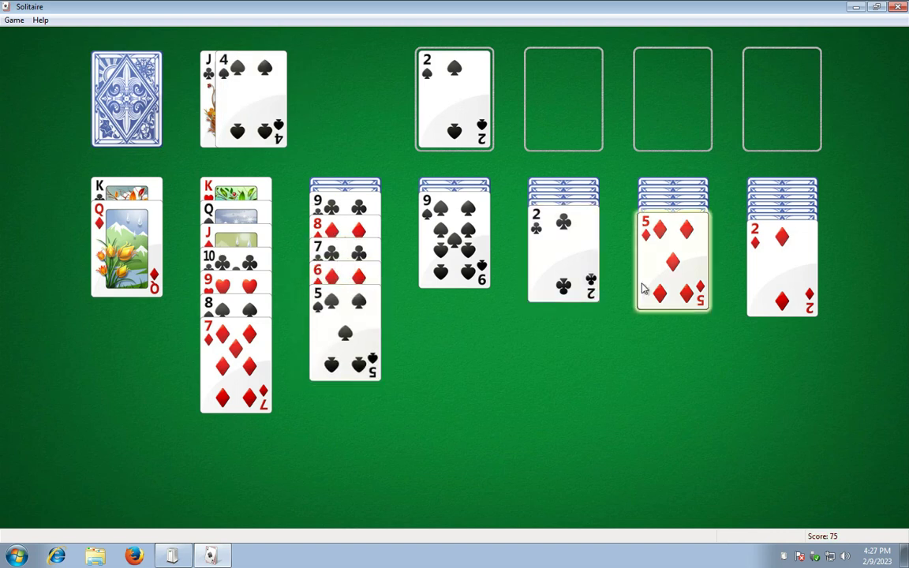
{"action": "left_click_drag", "start_coordinate": [244, 109], "coordinate": [672, 312]}
{"action": "left_click_drag", "start_coordinate": [207, 126], "coordinate": [116, 319]}
Draw from the stock, then stack the 3 of diamonds and 2 of clubs on the 4 of spades and turn over the uncovered card.
{"action": "left_click", "coordinate": [138, 134]}
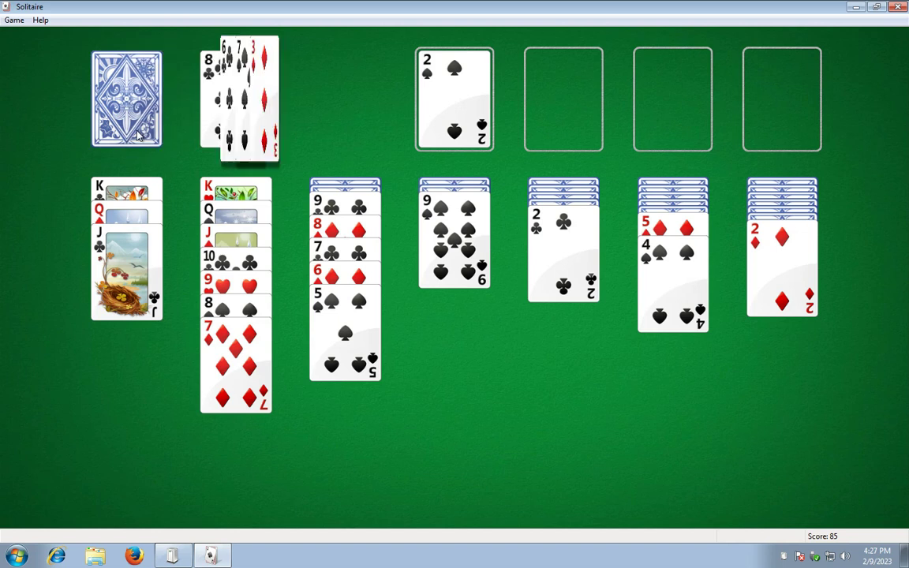
{"action": "left_click_drag", "start_coordinate": [264, 103], "coordinate": [670, 316]}
{"action": "left_click_drag", "start_coordinate": [252, 139], "coordinate": [263, 356]}
{"action": "left_click", "coordinate": [563, 252]}
{"action": "left_click", "coordinate": [686, 339]}
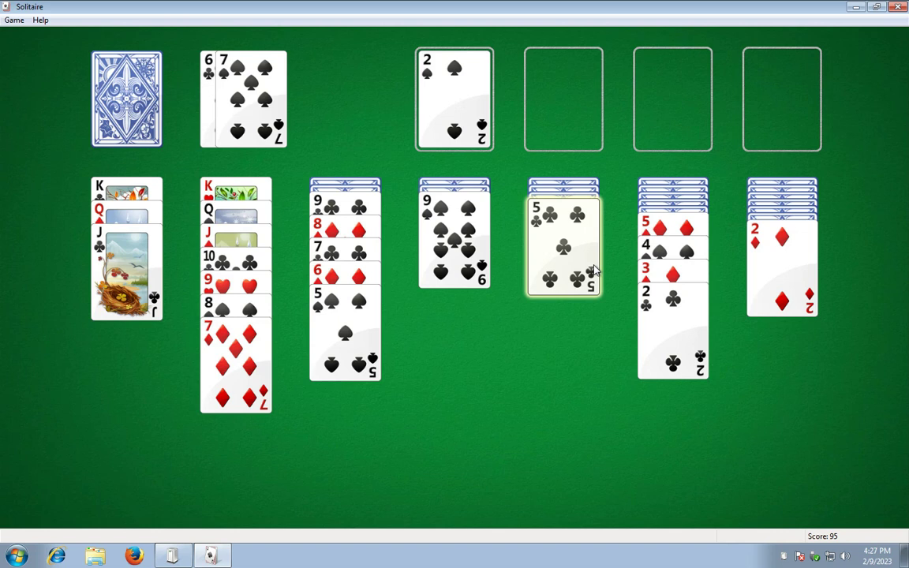
Draw from the stock and extend the 5 of spades run with the 4 of hearts, 3 of clubs and 2 of diamonds.
{"action": "left_click", "coordinate": [132, 101]}
{"action": "left_click_drag", "start_coordinate": [229, 120], "coordinate": [330, 376]}
{"action": "left_click_drag", "start_coordinate": [209, 116], "coordinate": [315, 357]}
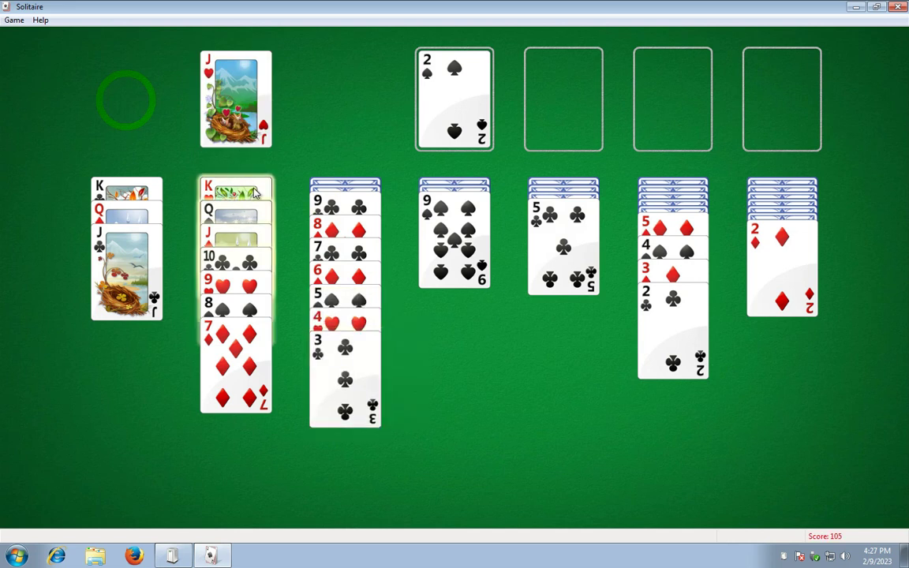
{"action": "left_click_drag", "start_coordinate": [759, 311], "coordinate": [334, 456]}
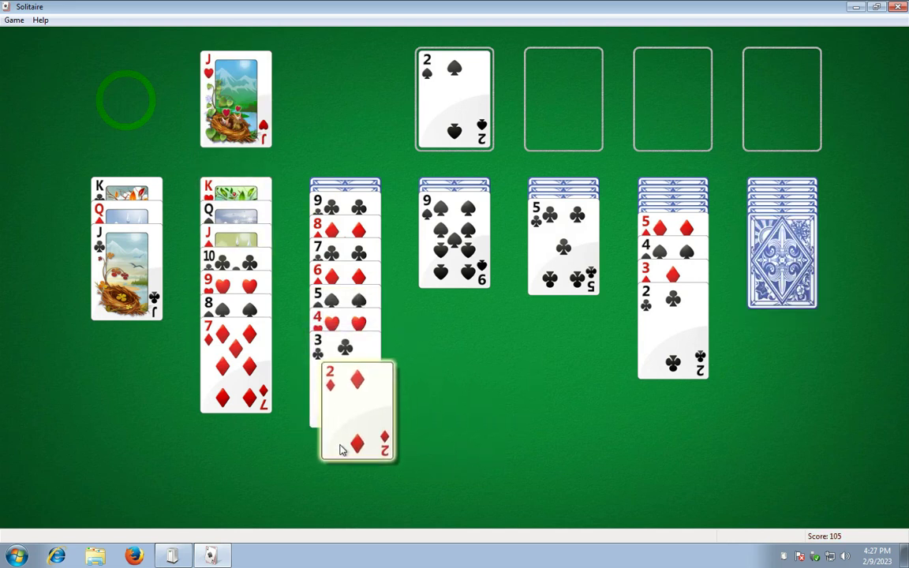
Move the 9 of clubs run onto the 10 of diamonds, merge the diamond-5 and spade-6 runs onto the 7 of diamonds, and move the 10 of diamonds run onto the jack of clubs.
{"action": "left_click_drag", "start_coordinate": [361, 225], "coordinate": [733, 292]}
{"action": "left_click_drag", "start_coordinate": [655, 225], "coordinate": [327, 228]}
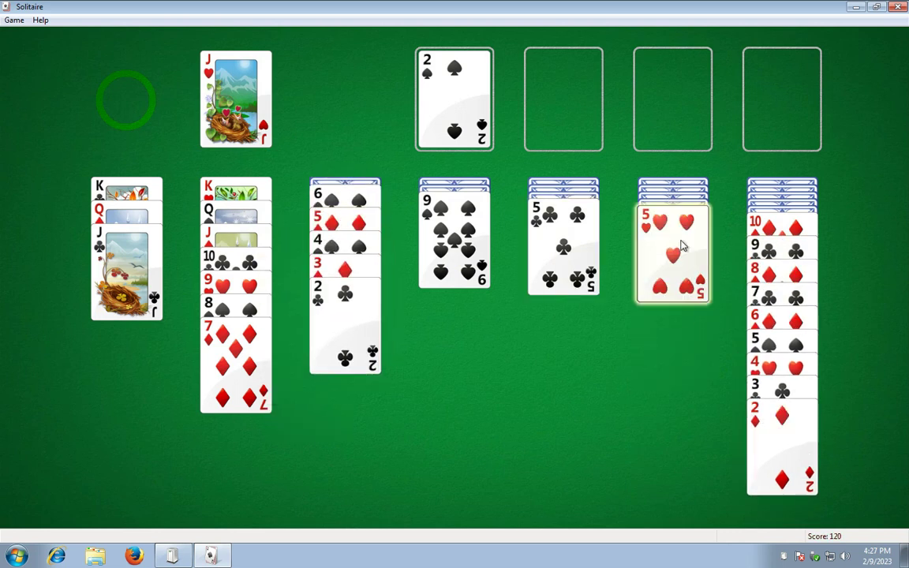
{"action": "left_click_drag", "start_coordinate": [343, 204], "coordinate": [239, 371]}
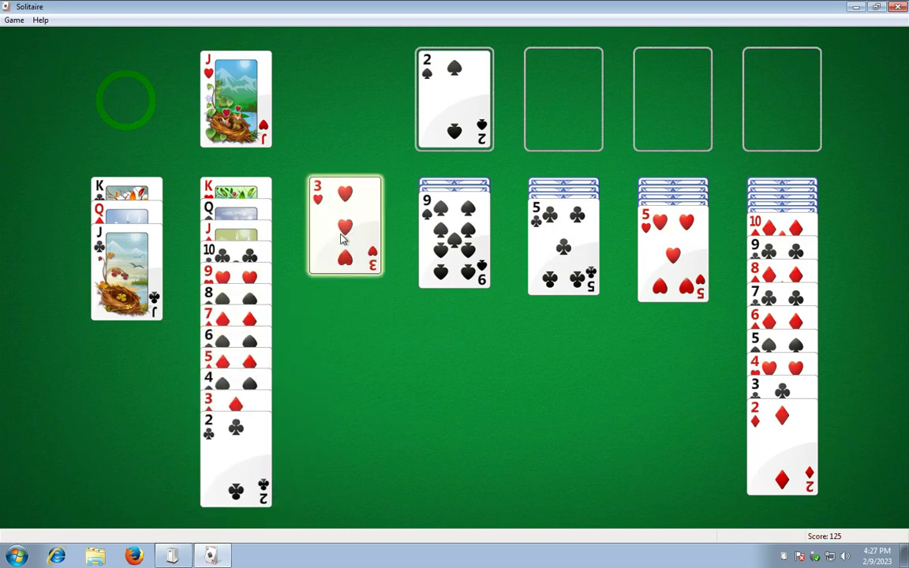
{"action": "key", "text": "h"}
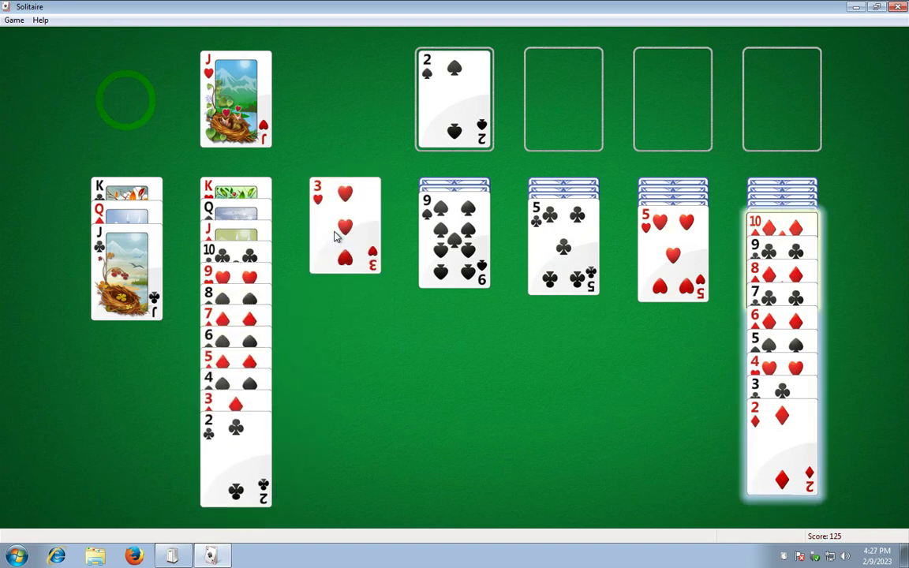
{"action": "left_click_drag", "start_coordinate": [753, 226], "coordinate": [123, 293]}
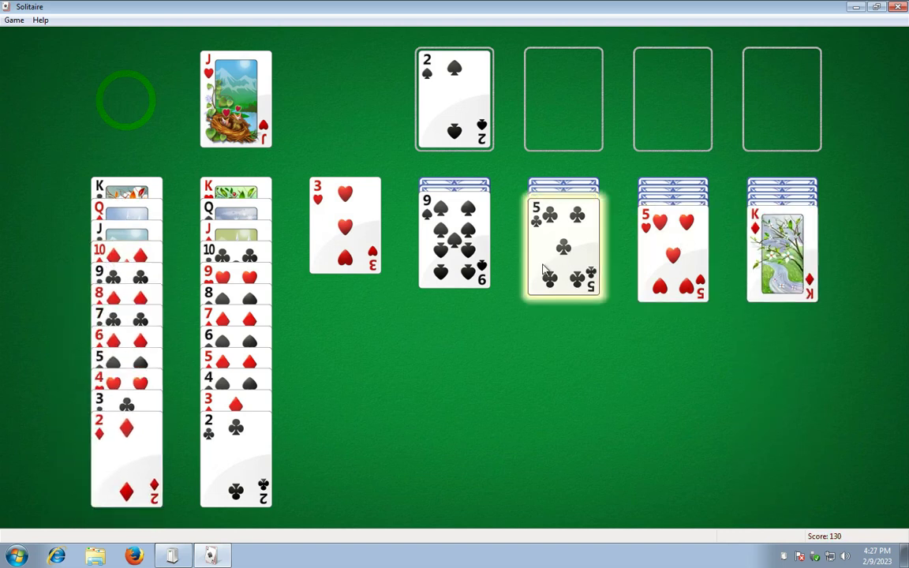
Draw through the stock and place the 4 of diamonds on the 5 of clubs.
{"action": "left_click", "coordinate": [126, 99]}
{"action": "left_click", "coordinate": [127, 99]}
{"action": "left_click", "coordinate": [126, 98]}
{"action": "left_click_drag", "start_coordinate": [244, 91], "coordinate": [539, 270]}
Stack the 4 of clubs and 3 of hearts on the 5 of hearts, move the king of diamonds to the empty column, and send the ace of clubs to a foundation.
{"action": "left_click", "coordinate": [117, 96]}
{"action": "left_click", "coordinate": [106, 101]}
{"action": "left_click", "coordinate": [119, 102]}
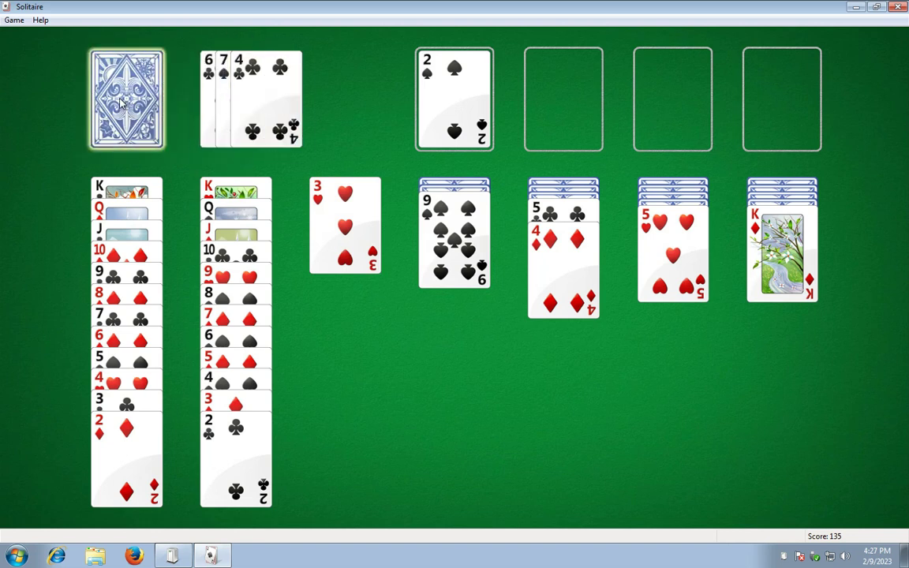
{"action": "key", "text": "h"}
{"action": "left_click_drag", "start_coordinate": [240, 97], "coordinate": [657, 276]}
{"action": "left_click_drag", "start_coordinate": [343, 248], "coordinate": [670, 312]}
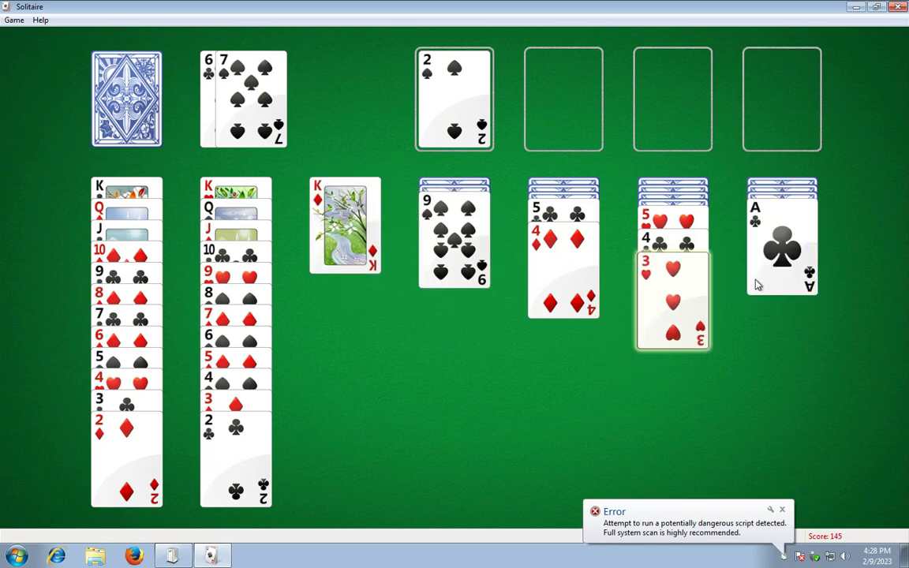
{"action": "double_click", "coordinate": [783, 251]}
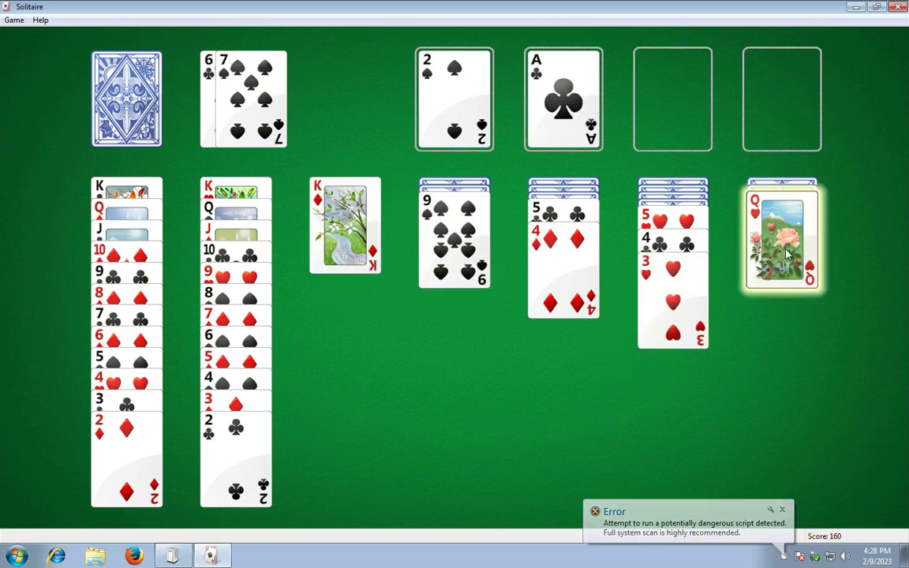
Open the error alert about a potentially dangerous script and examine the listed threats in Windows Protection Unit's scan results.
{"action": "left_click", "coordinate": [623, 520]}
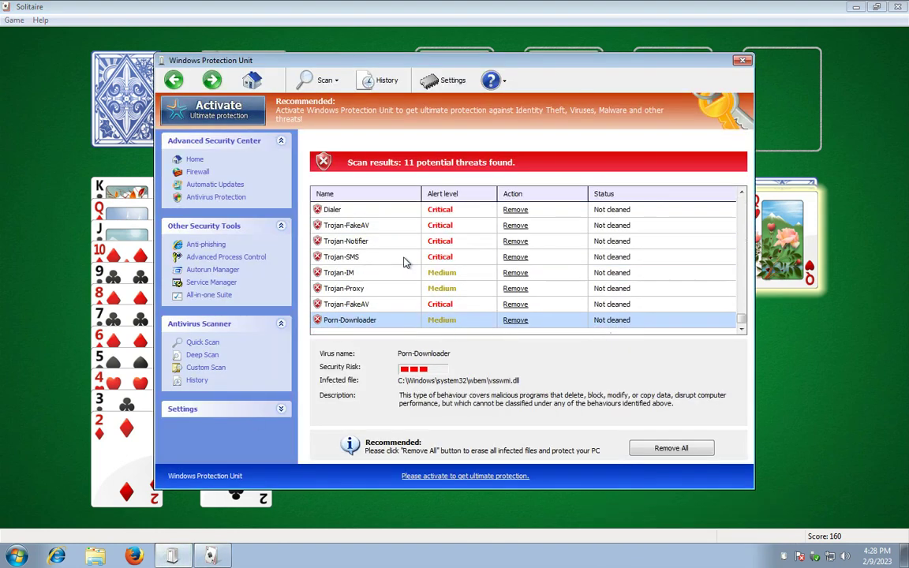
{"action": "left_click", "coordinate": [390, 310]}
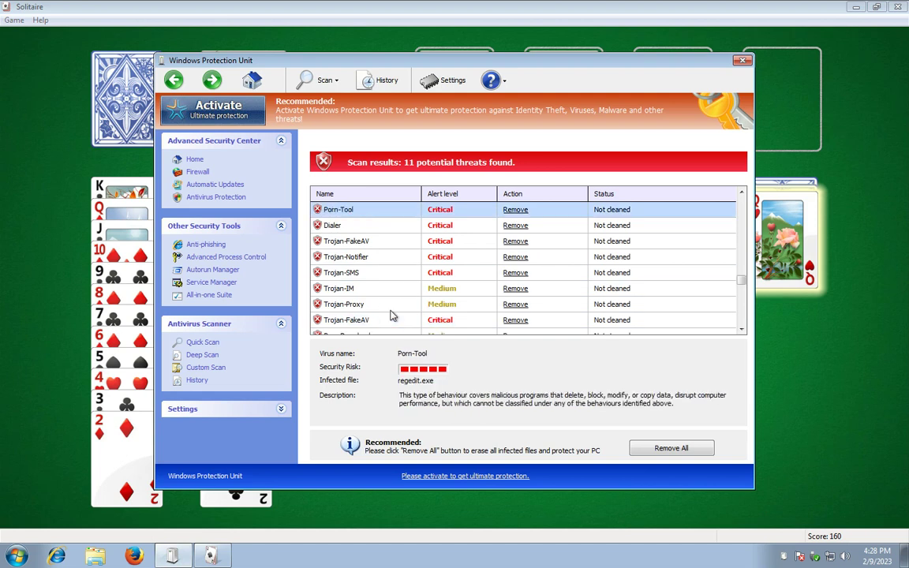
{"action": "left_click", "coordinate": [352, 245]}
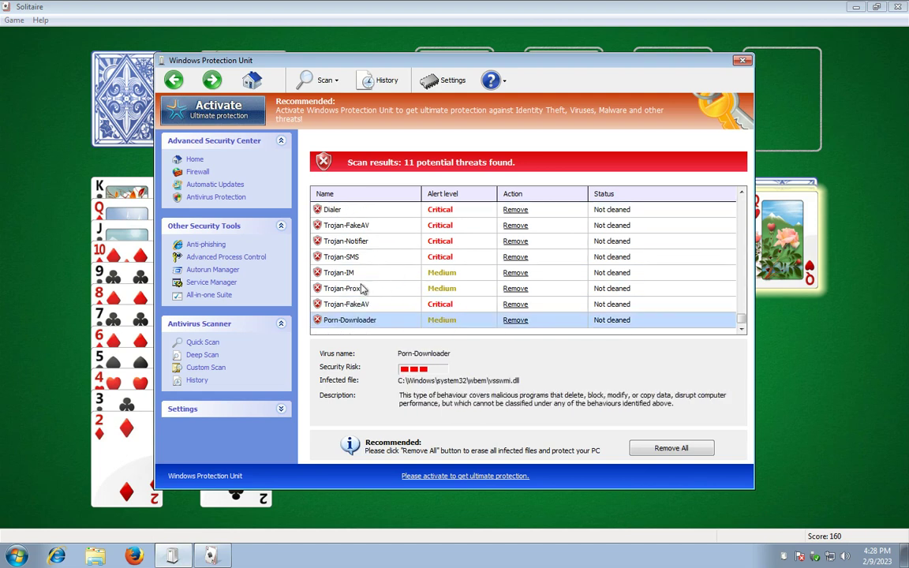
Open the Windows Protection Unit settings and try to turn on Use Process Control and Secure Internet settings.
{"action": "left_click", "coordinate": [280, 409]}
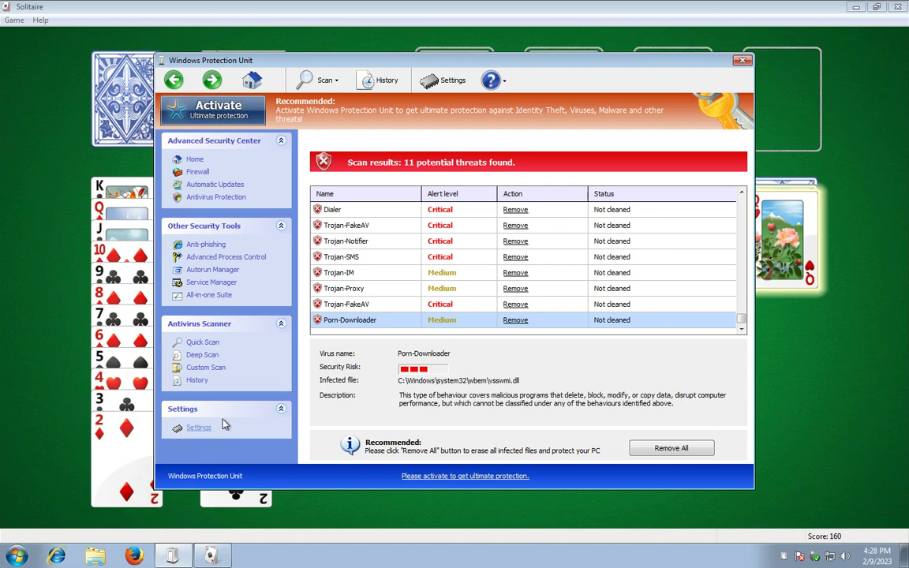
{"action": "left_click", "coordinate": [201, 427]}
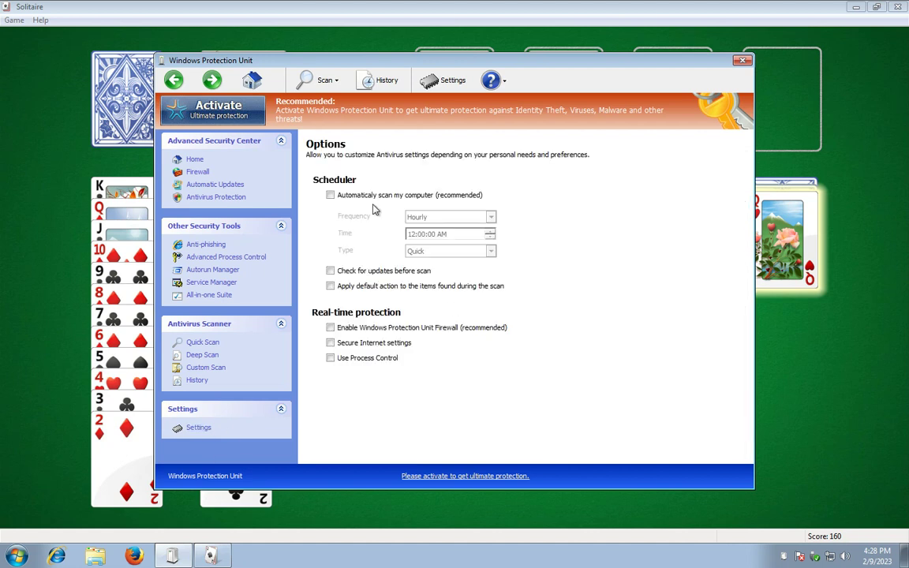
{"action": "left_click", "coordinate": [360, 361]}
{"action": "left_click", "coordinate": [391, 344]}
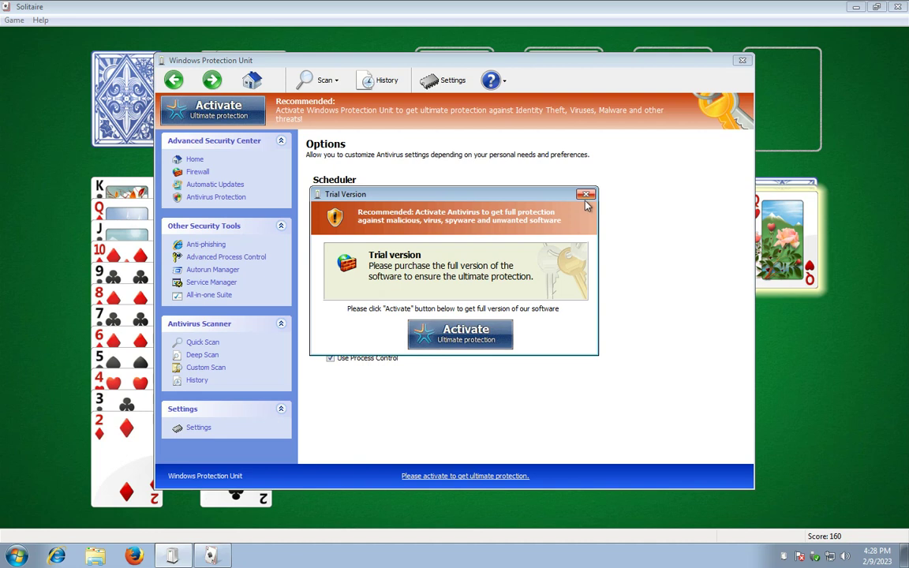
View the Autorun Manager, try to start Task Manager, and select the status of an svchost.exe process in Advanced Process Control.
{"action": "left_click", "coordinate": [211, 269]}
{"action": "right_click", "coordinate": [535, 563]}
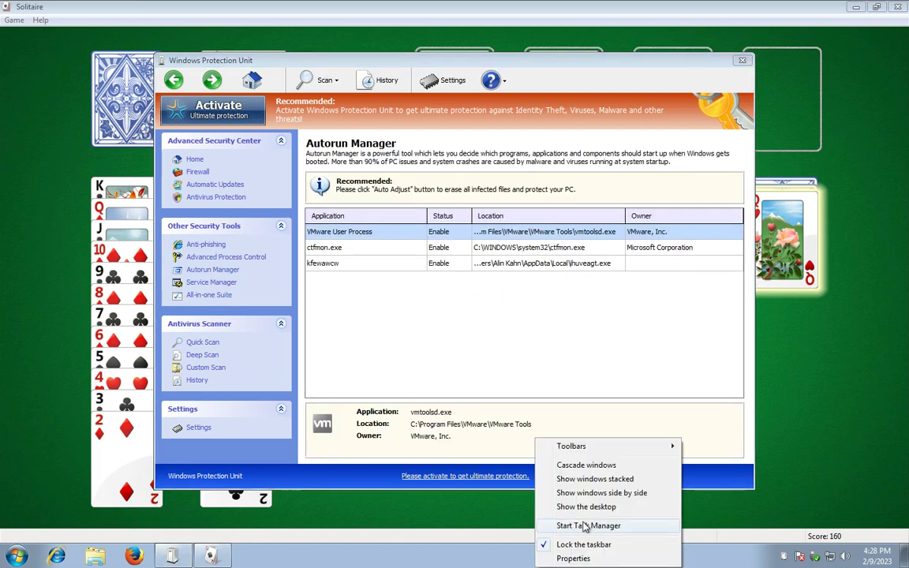
{"action": "left_click", "coordinate": [585, 525]}
{"action": "left_click", "coordinate": [439, 336]}
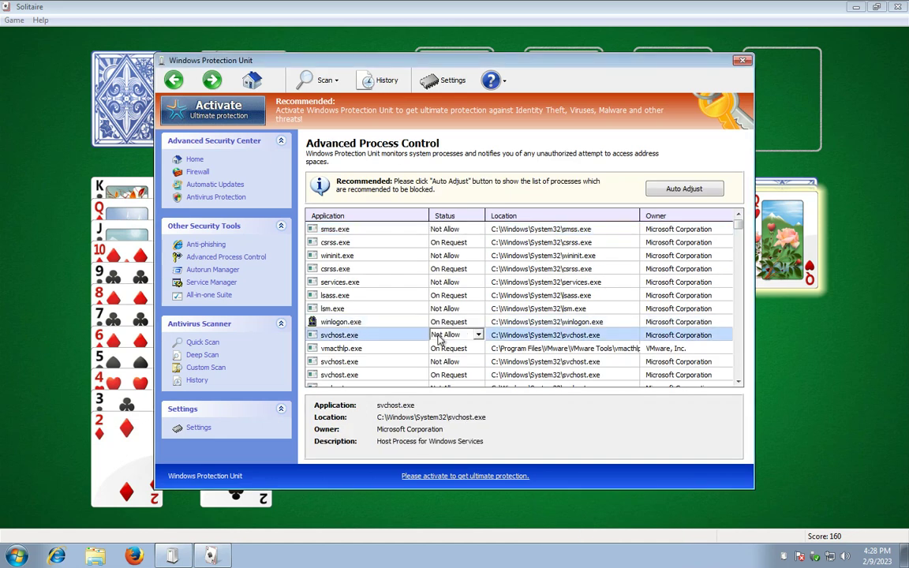
Return Windows Protection Unit to its home page, then switch to Solitaire and move the 2 of clubs to its foundation.
{"action": "left_click", "coordinate": [197, 157]}
{"action": "left_click", "coordinate": [90, 148]}
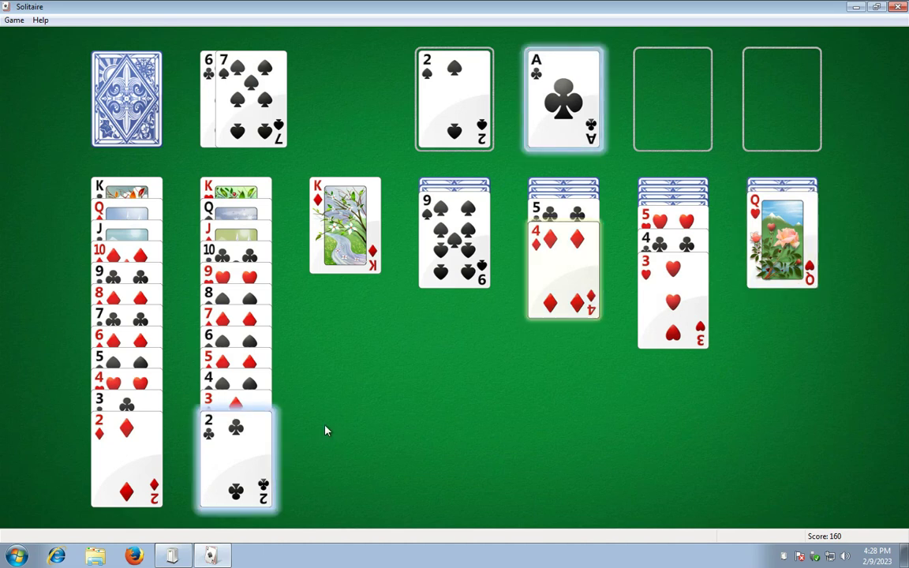
{"action": "double_click", "coordinate": [233, 449]}
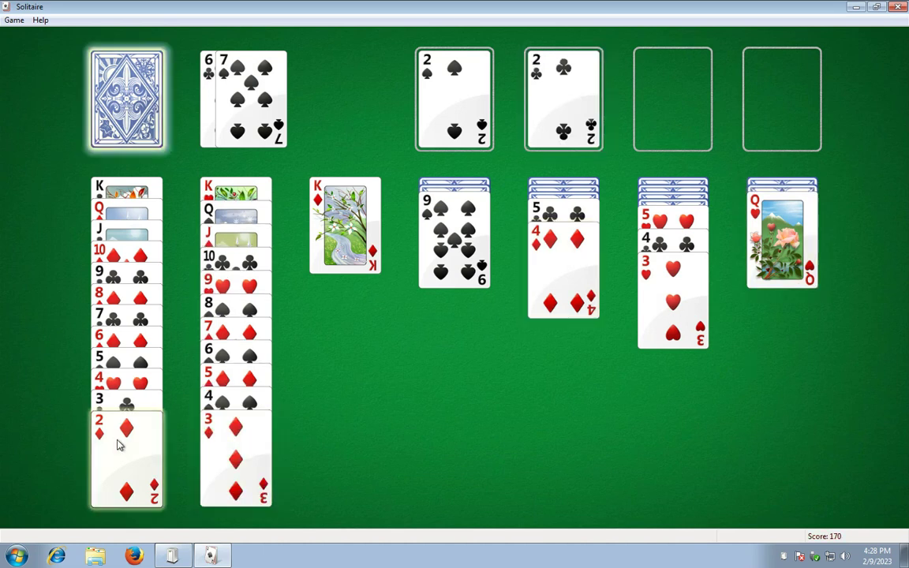
Draw through the remaining Solitaire stock, end the game, and exit Solitaire.
{"action": "left_click", "coordinate": [118, 126]}
{"action": "left_click", "coordinate": [140, 112]}
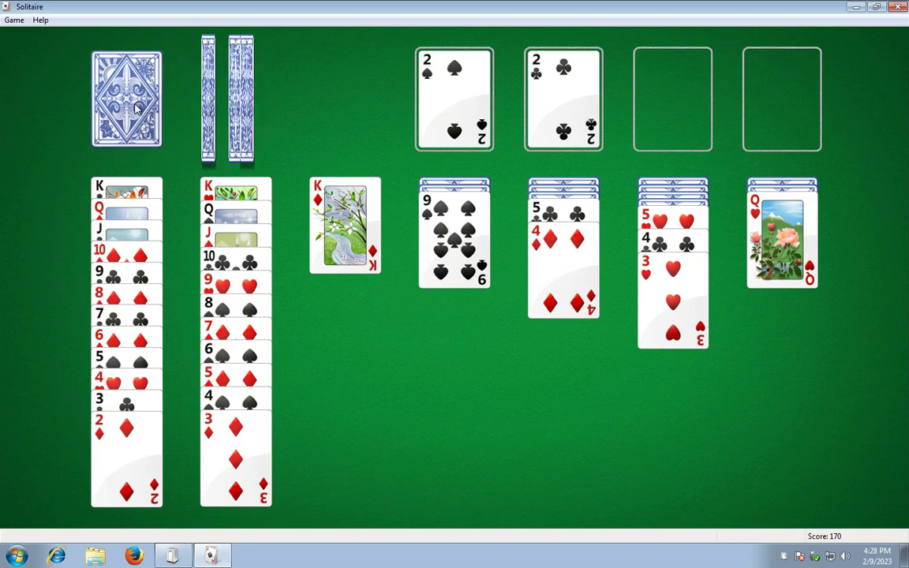
{"action": "left_click", "coordinate": [135, 108]}
{"action": "left_click", "coordinate": [132, 92]}
{"action": "left_click", "coordinate": [347, 262]}
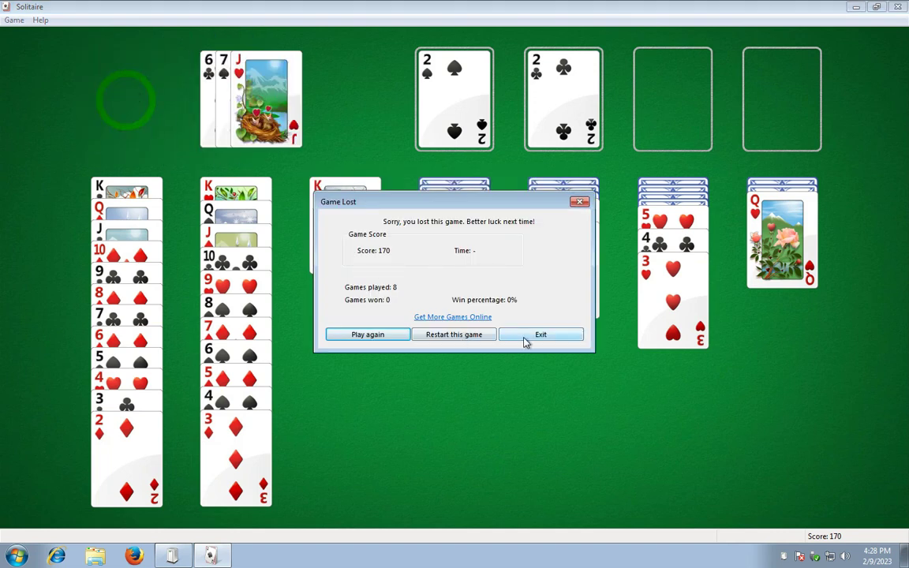
{"action": "left_click", "coordinate": [526, 340]}
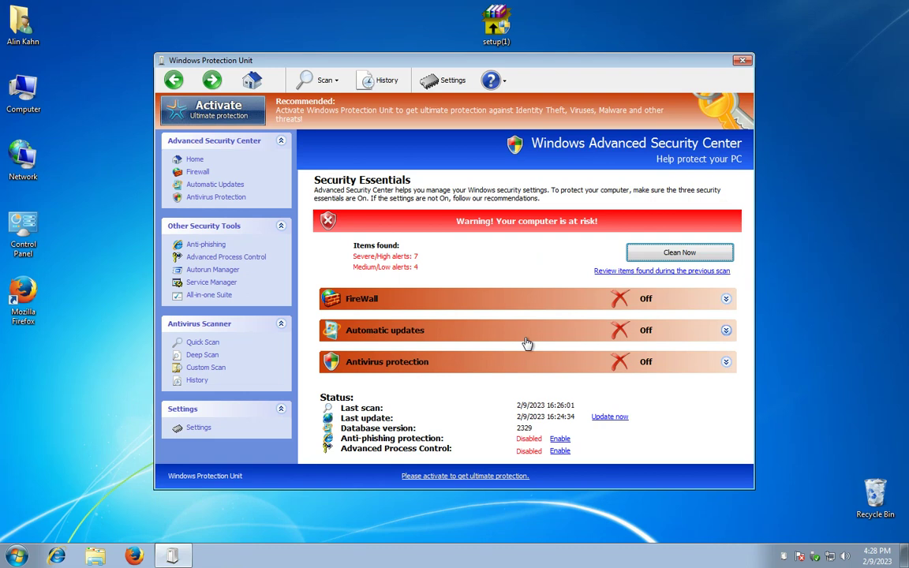
Expand the Automatic updates and FireWall sections in Windows Protection Unit, try to enable the firewall, and collapse the FireWall section.
{"action": "left_click", "coordinate": [527, 343]}
{"action": "left_click", "coordinate": [649, 303]}
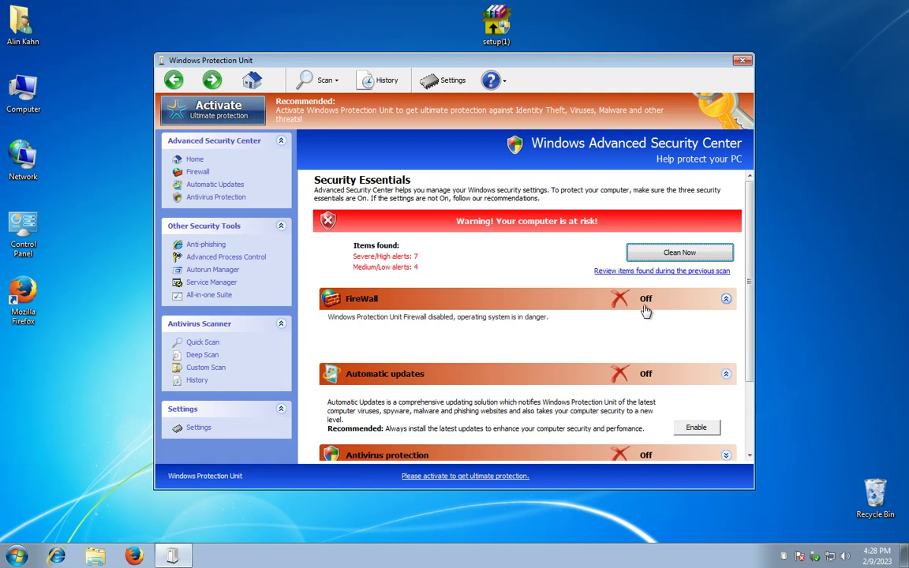
{"action": "left_click", "coordinate": [696, 345]}
{"action": "left_click", "coordinate": [530, 178]}
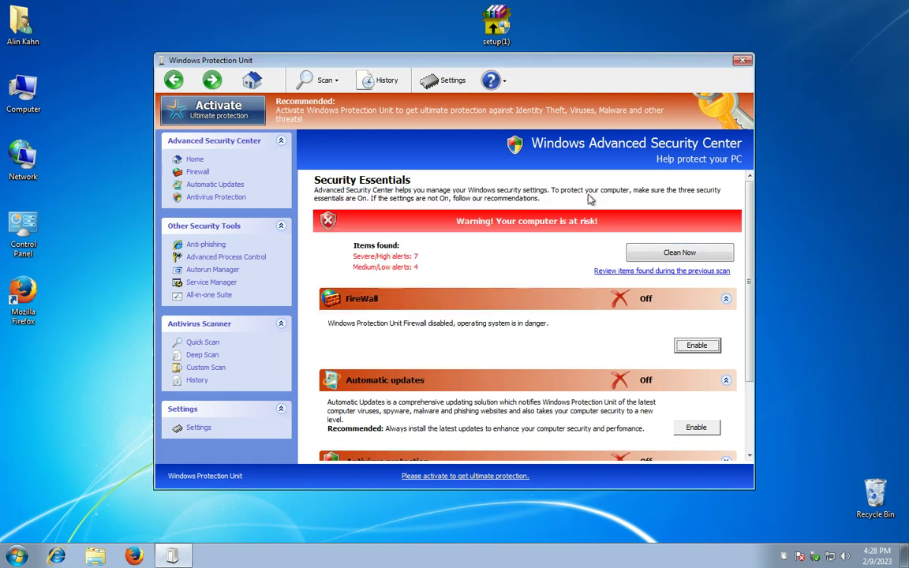
{"action": "left_click", "coordinate": [714, 305]}
Close the Windows Protection Unit window.
{"action": "key", "text": "super"}
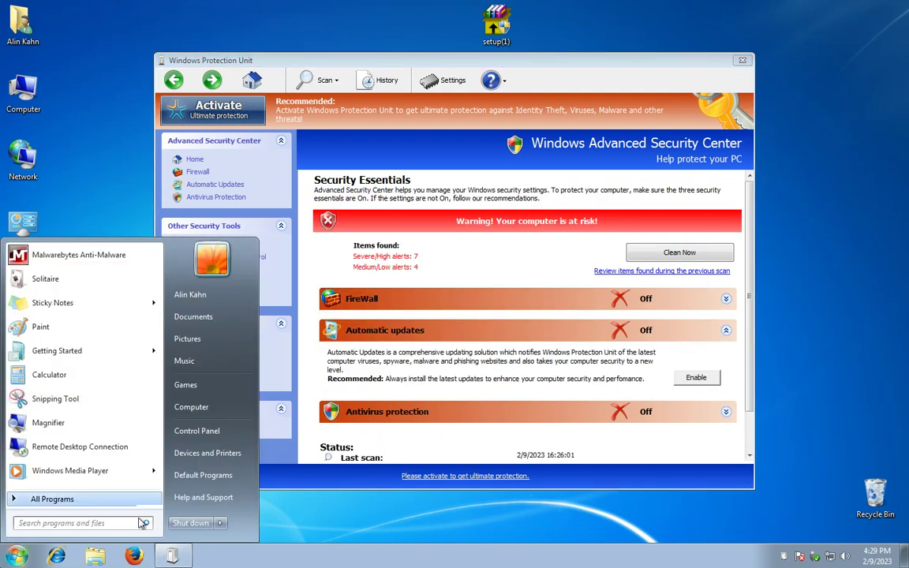
{"action": "key", "text": "super"}
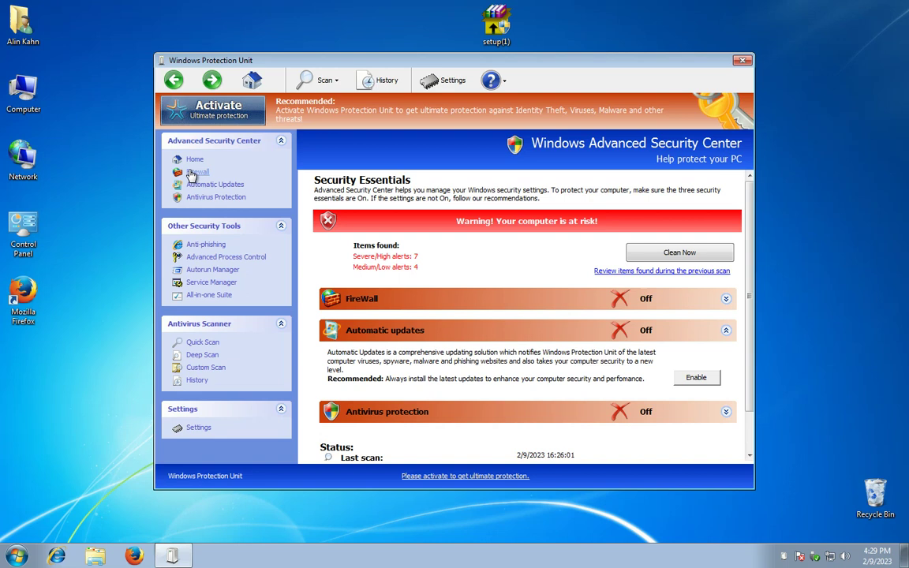
{"action": "left_click", "coordinate": [741, 61]}
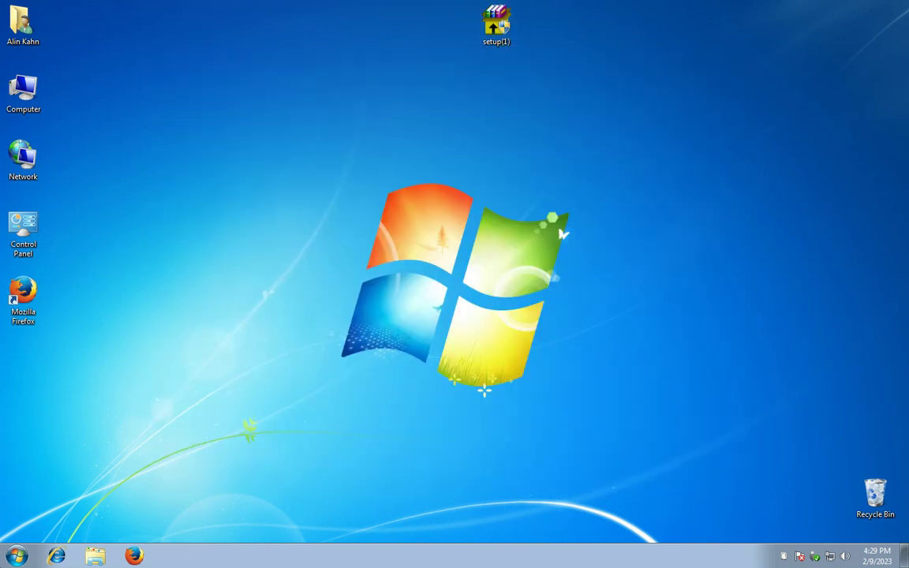
Search the programs for regedit and try to start Registry Editor.
{"action": "key", "text": "super"}
{"action": "left_click", "coordinate": [341, 312]}
{"action": "key", "text": "super"}
{"action": "left_click", "coordinate": [52, 522]}
{"action": "type", "text": "regedit"}
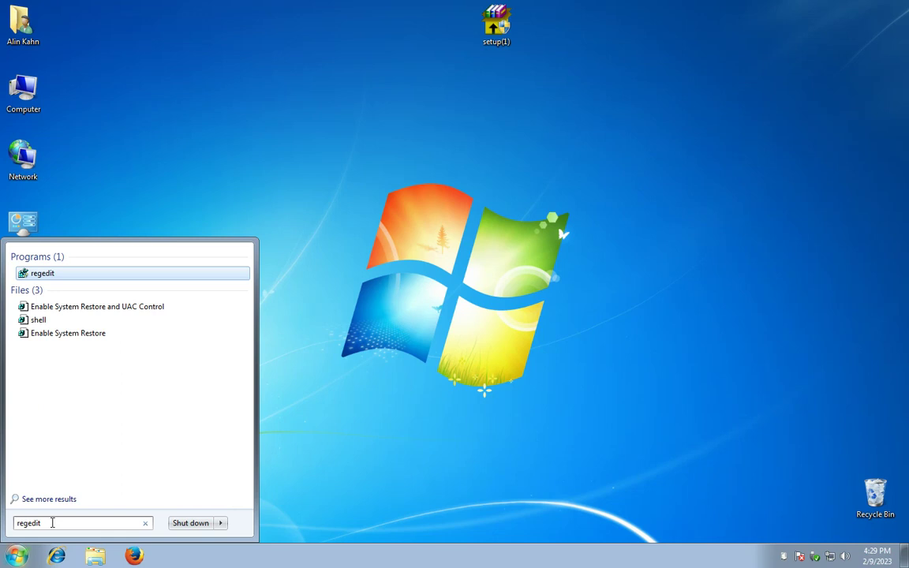
{"action": "key", "text": "Return"}
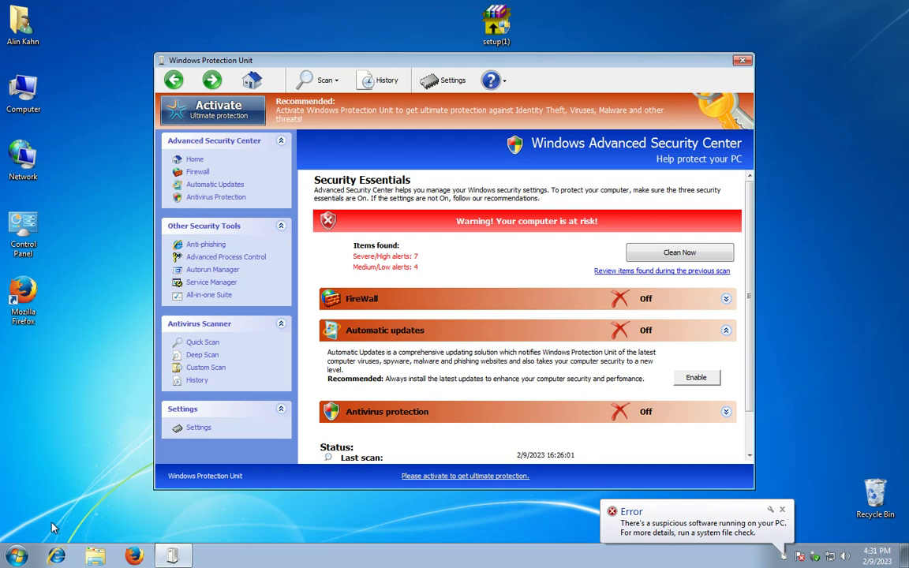
View the scan results through the suspicious software notification and close Windows Protection Unit.
{"action": "left_click", "coordinate": [683, 518]}
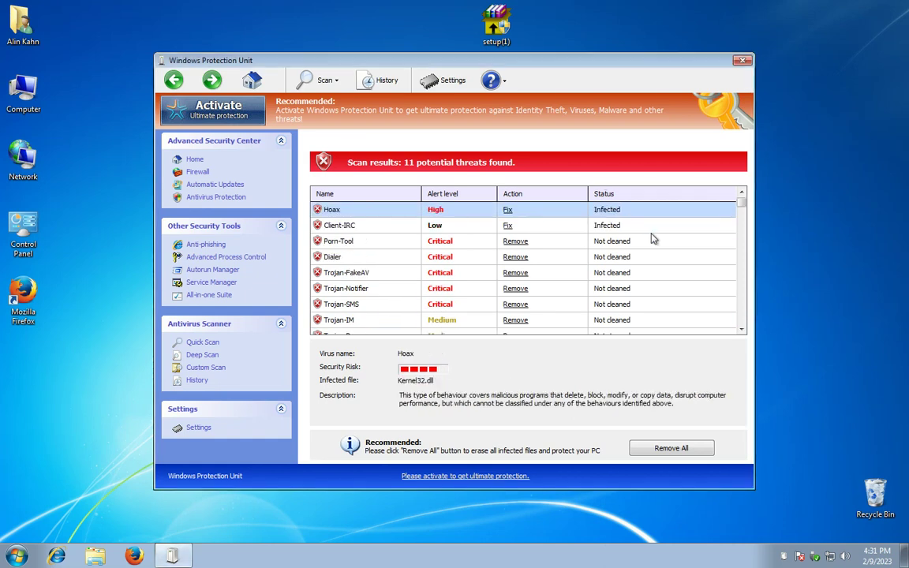
{"action": "left_click", "coordinate": [741, 61]}
{"action": "key", "text": "super"}
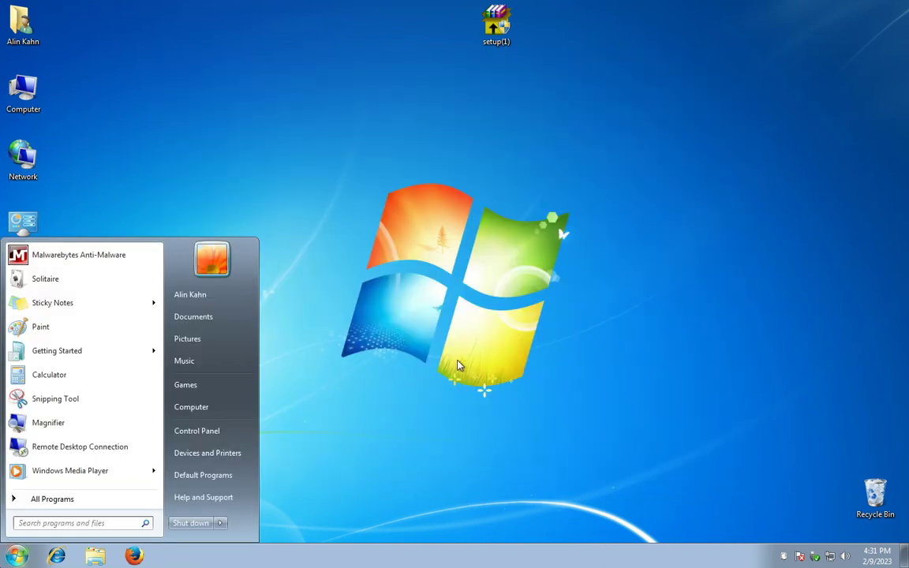
{"action": "key", "text": "super"}
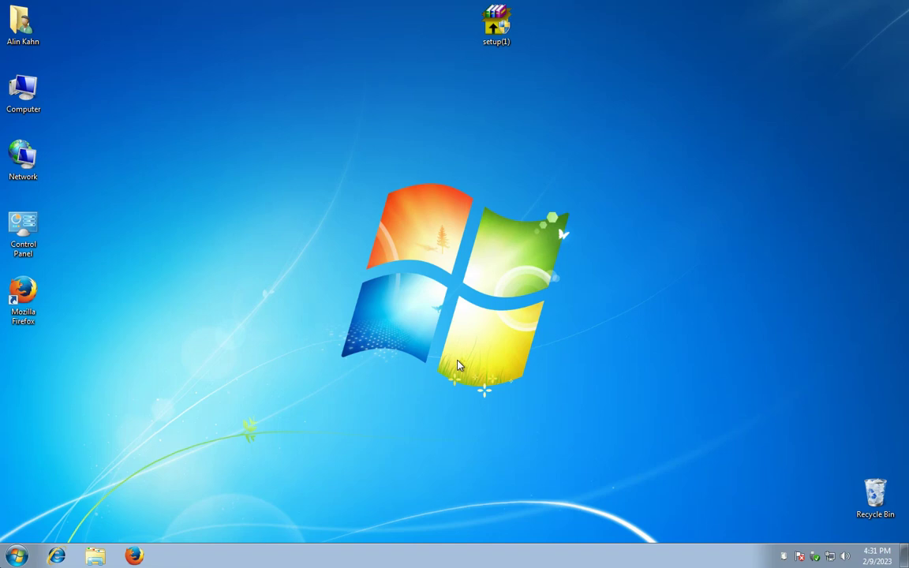
Start Calculator to test whether it runs, and close it.
{"action": "left_click", "coordinate": [18, 556]}
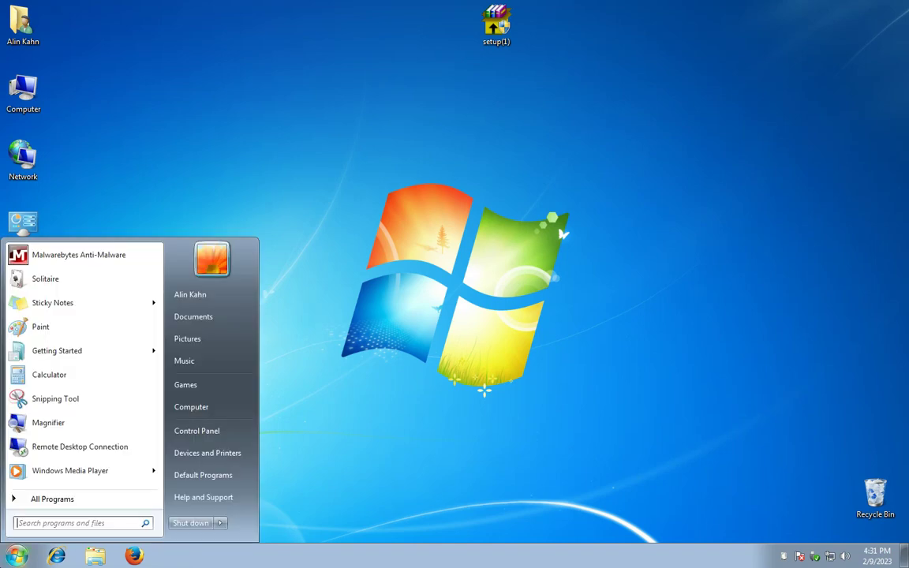
{"action": "left_click", "coordinate": [129, 382]}
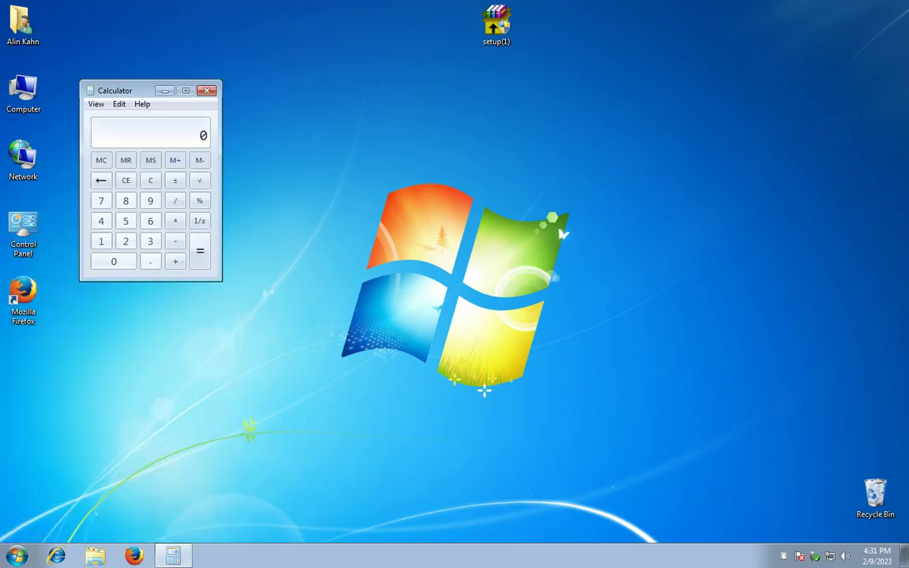
{"action": "left_click", "coordinate": [205, 91]}
Try to start Mozilla Firefox from the full program list and dismiss the firewall warning.
{"action": "left_click", "coordinate": [18, 556]}
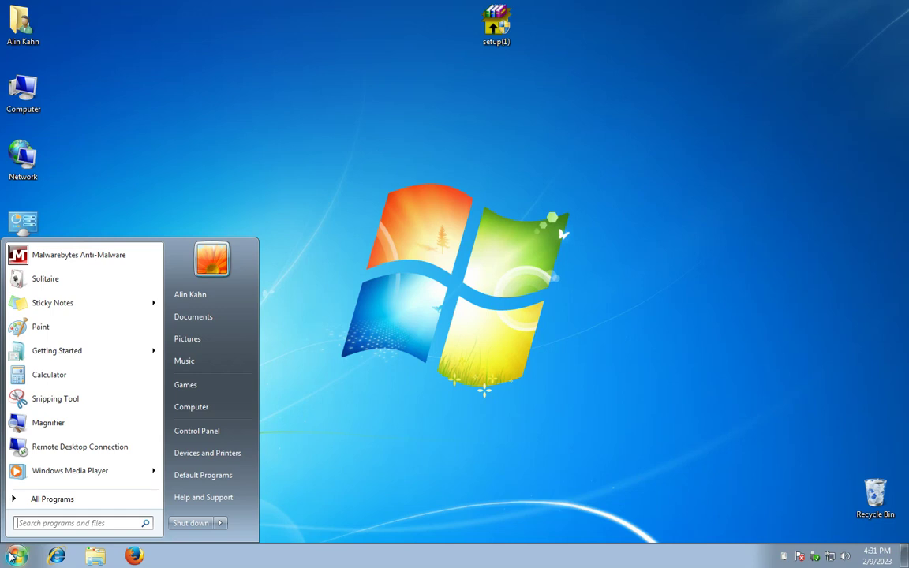
{"action": "left_click", "coordinate": [35, 499]}
{"action": "left_click", "coordinate": [86, 263]}
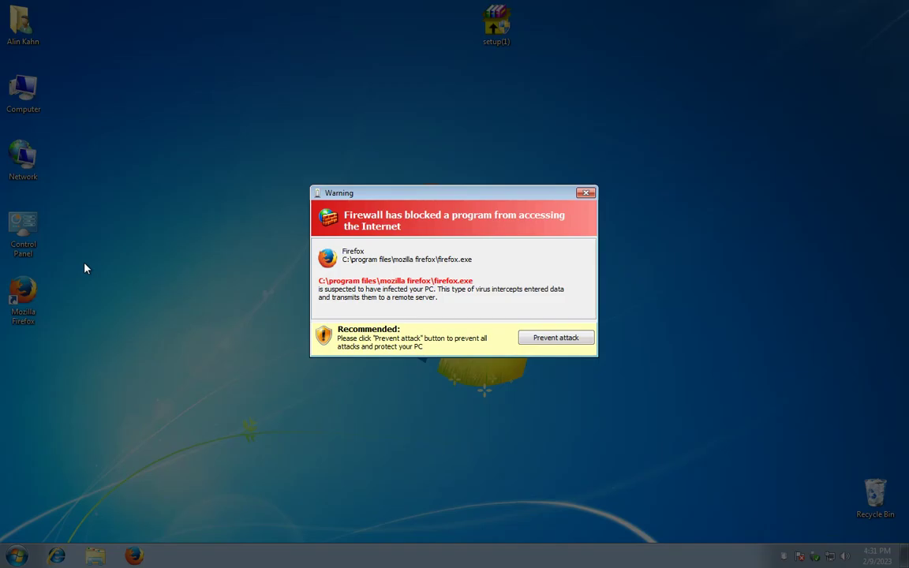
{"action": "left_click", "coordinate": [586, 192]}
Restore the last browsing session in Internet Explorer and try the reddit tier list result before returning to the image results.
{"action": "left_click", "coordinate": [57, 556]}
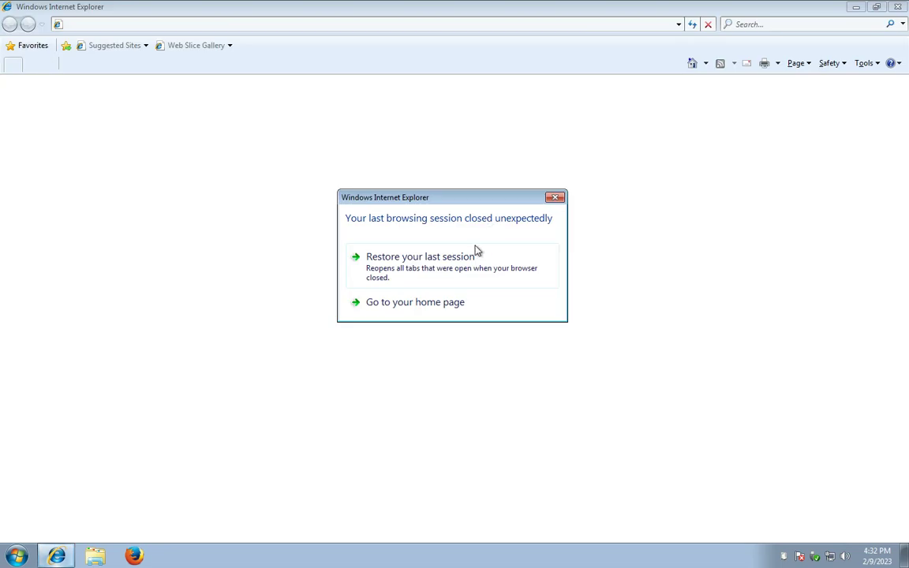
{"action": "left_click", "coordinate": [458, 284]}
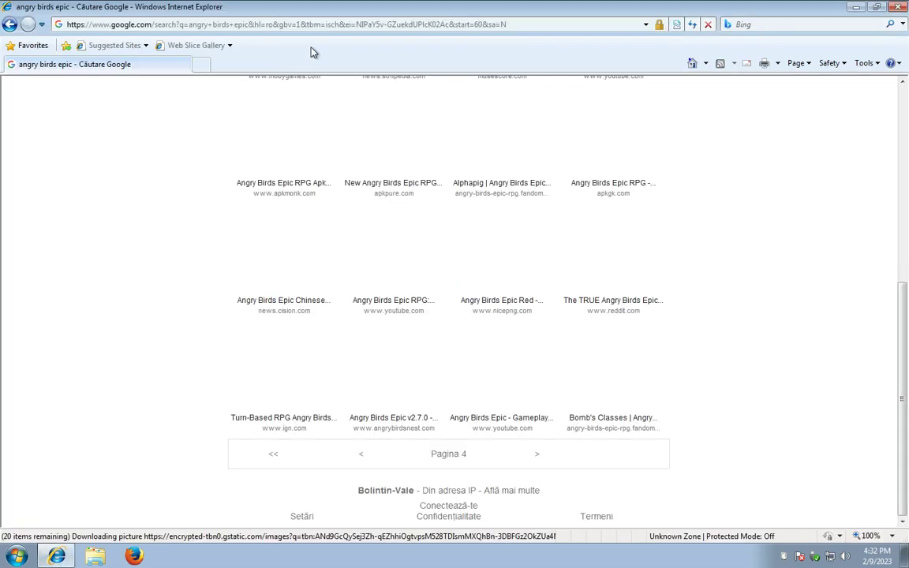
{"action": "scroll", "coordinate": [377, 331], "scroll_direction": "down", "scroll_amount": 4}
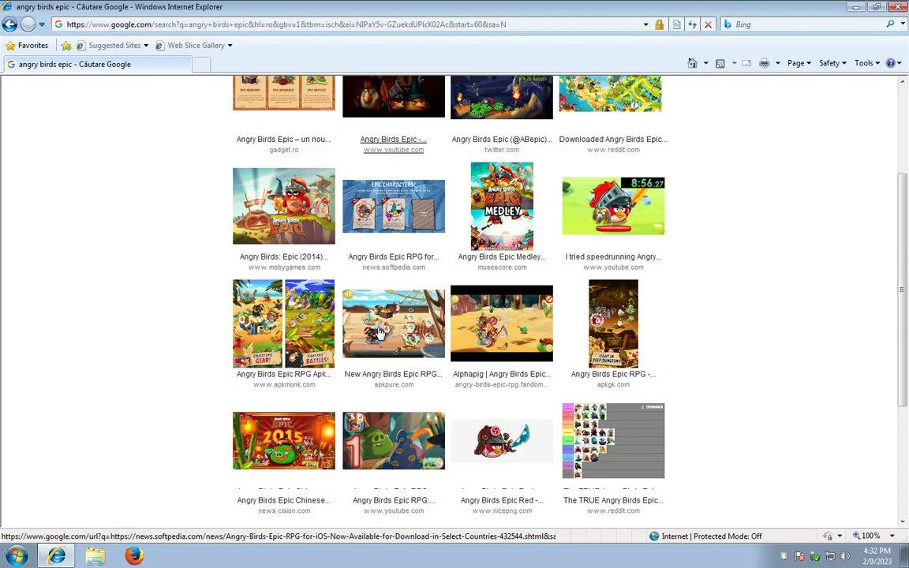
{"action": "left_click", "coordinate": [575, 278]}
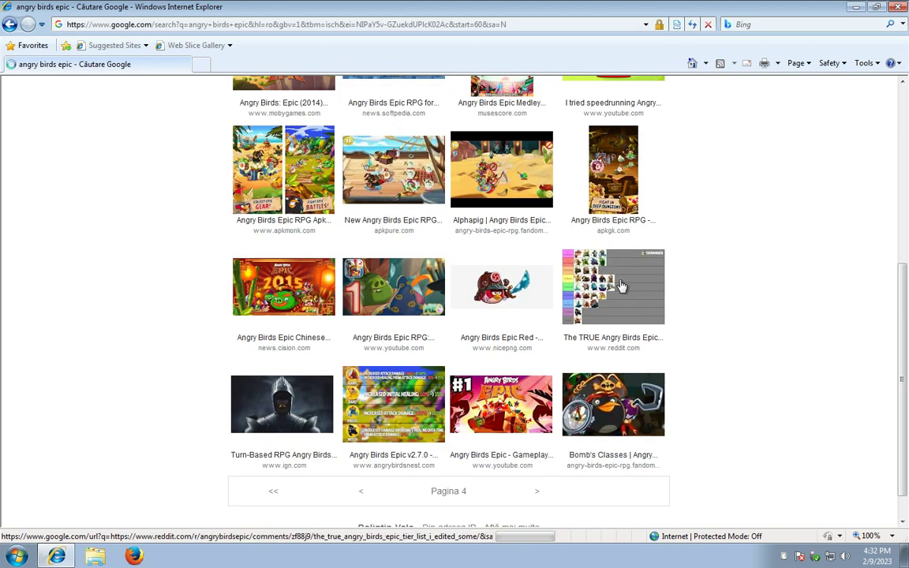
{"action": "left_click", "coordinate": [15, 22]}
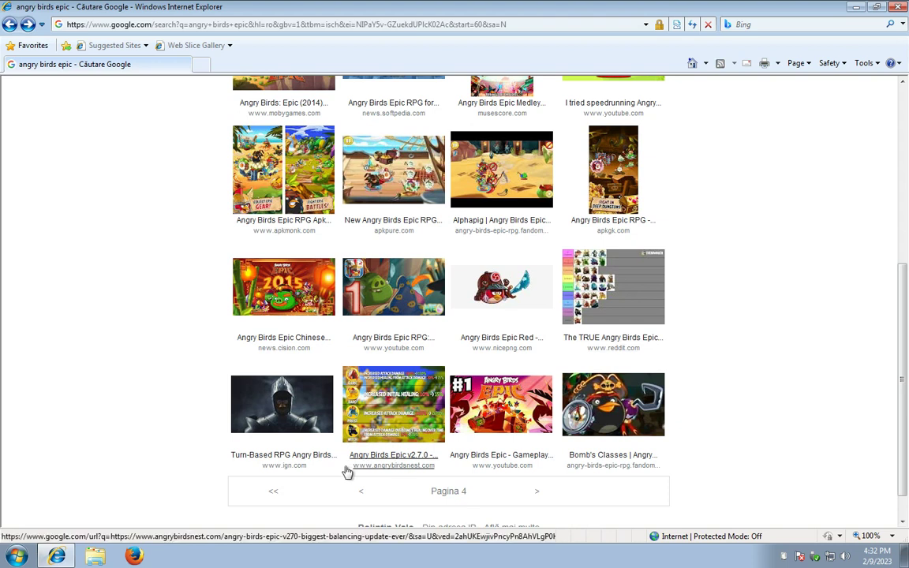
Open the angrybirdsnest.com article on Angry Birds Epic v2.7.0, read through its class changes, and dismiss the firewall warning about Internet Explorer.
{"action": "left_click", "coordinate": [367, 410]}
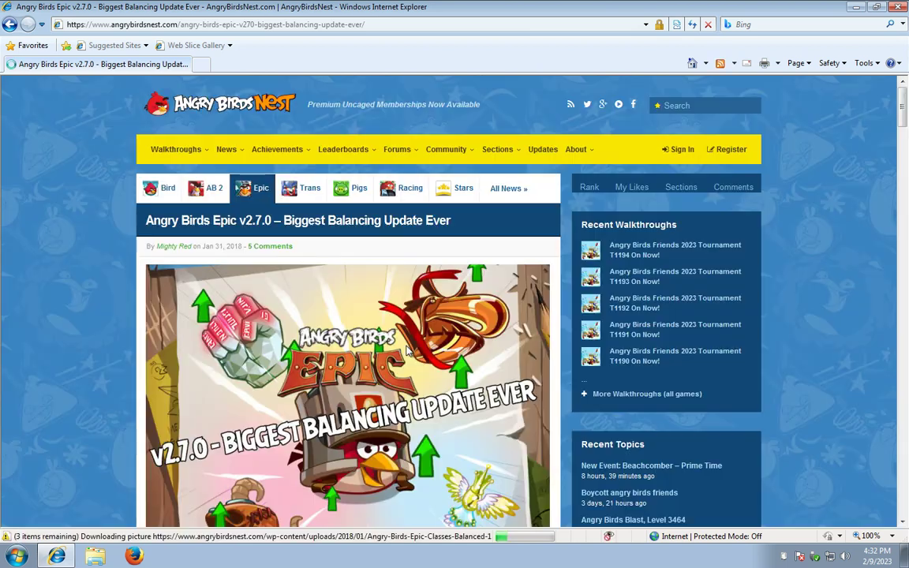
{"action": "scroll", "coordinate": [407, 351], "scroll_direction": "down", "scroll_amount": 3}
{"action": "scroll", "coordinate": [549, 480], "scroll_direction": "down", "scroll_amount": 10}
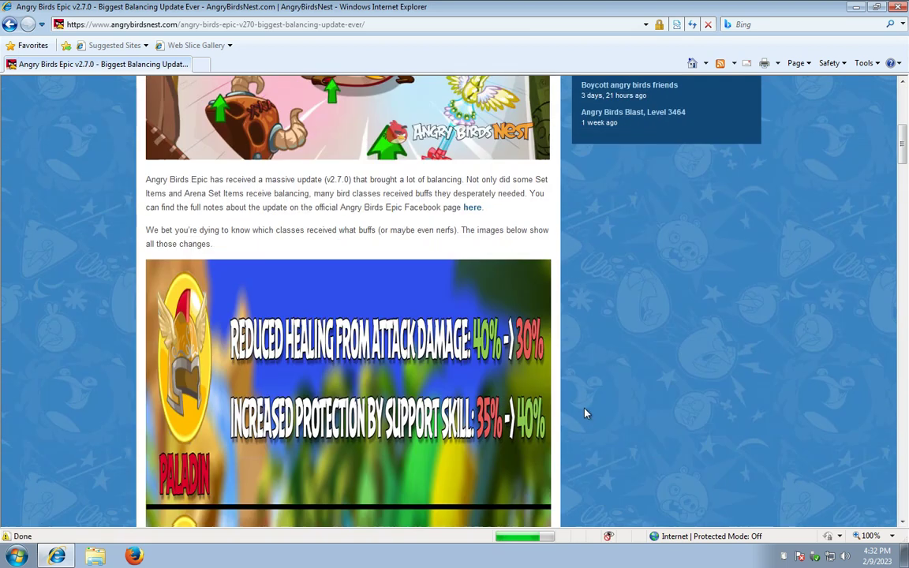
{"action": "scroll", "coordinate": [585, 412], "scroll_direction": "down", "scroll_amount": 5}
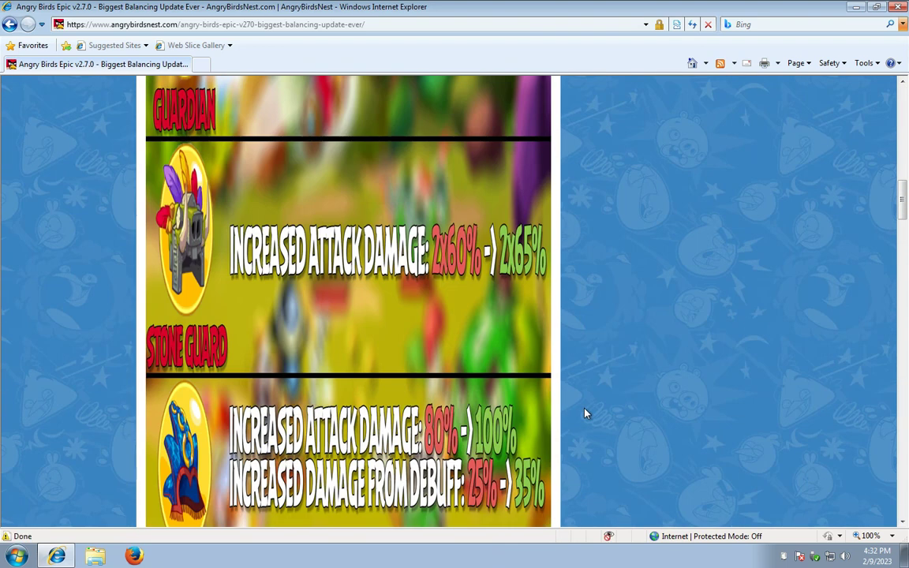
{"action": "scroll", "coordinate": [320, 284], "scroll_direction": "up", "scroll_amount": 5}
{"action": "scroll", "coordinate": [320, 284], "scroll_direction": "down", "scroll_amount": 6}
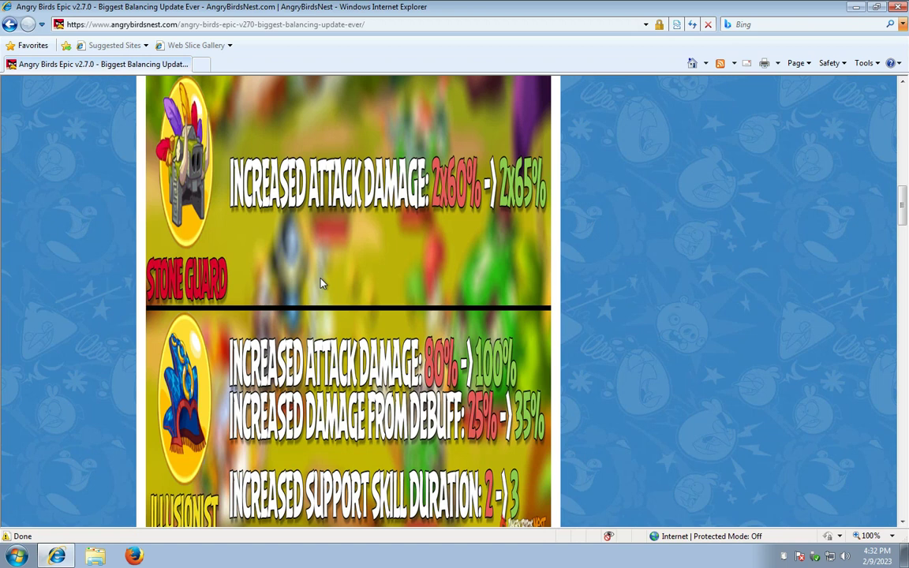
{"action": "scroll", "coordinate": [320, 284], "scroll_direction": "down", "scroll_amount": 2}
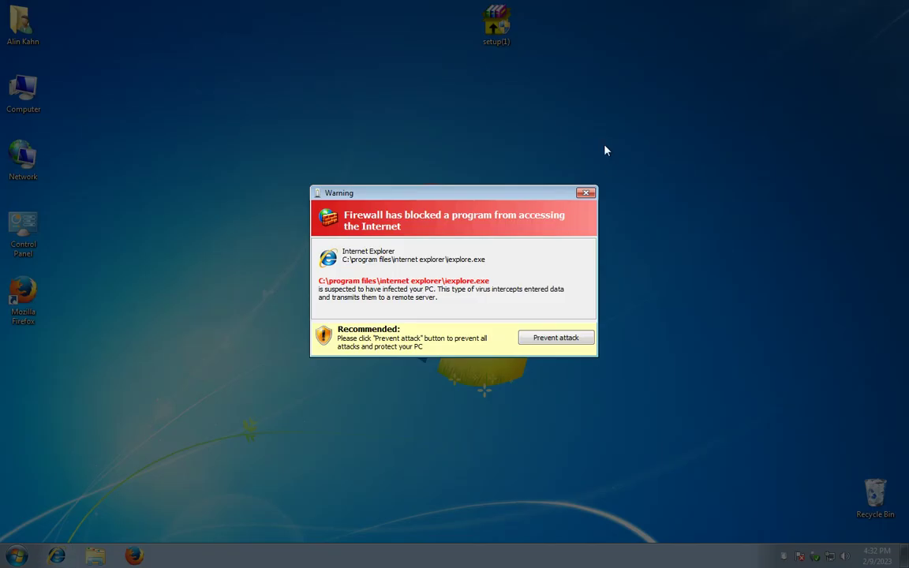
{"action": "left_click", "coordinate": [586, 194]}
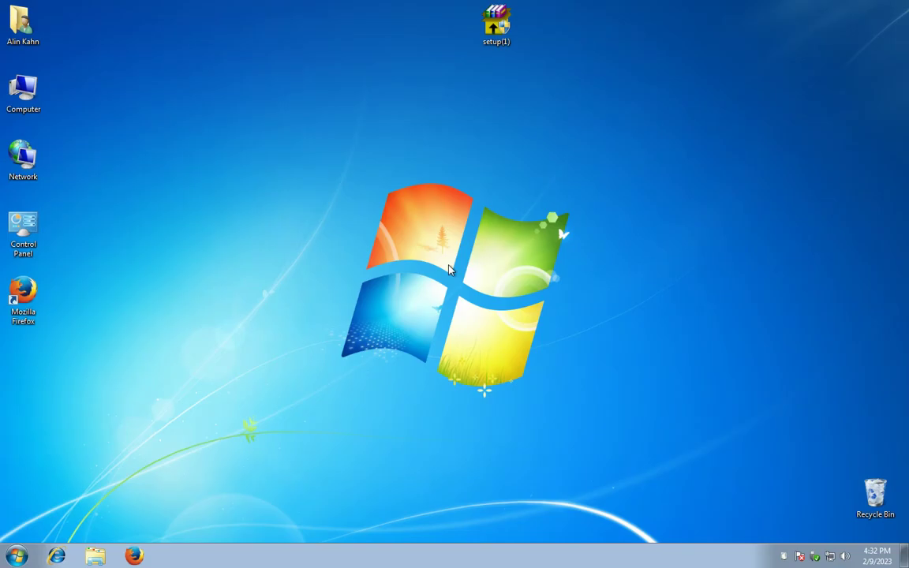
Try to start Task Manager, run Auto Adjust in Advanced Process Control, and close Windows Protection Unit.
{"action": "right_click", "coordinate": [512, 555]}
{"action": "left_click", "coordinate": [522, 527]}
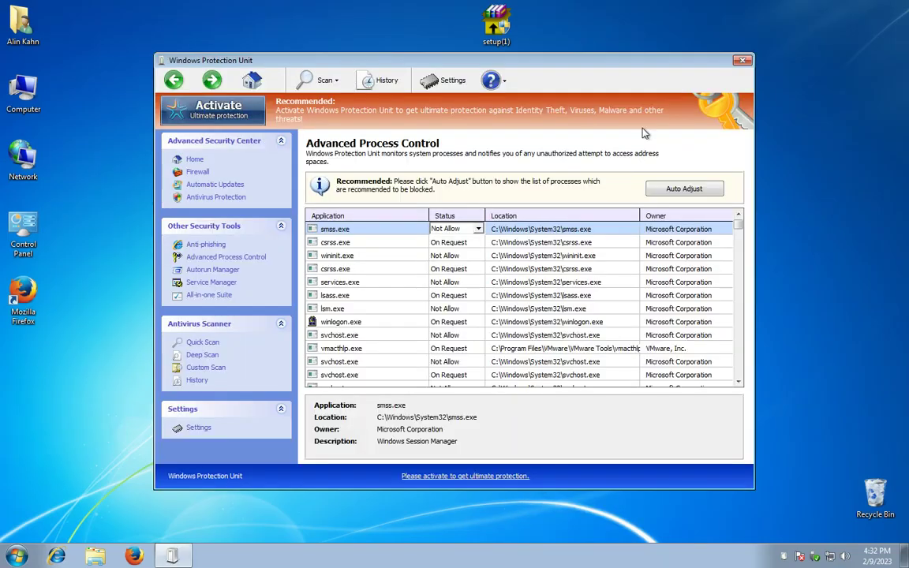
{"action": "left_click", "coordinate": [680, 189]}
{"action": "left_click", "coordinate": [586, 194]}
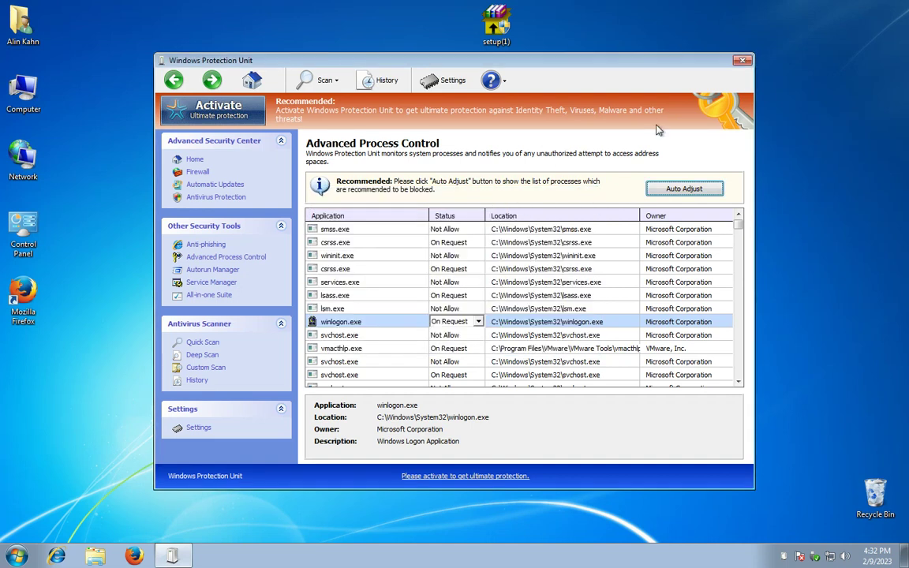
{"action": "left_click", "coordinate": [741, 60]}
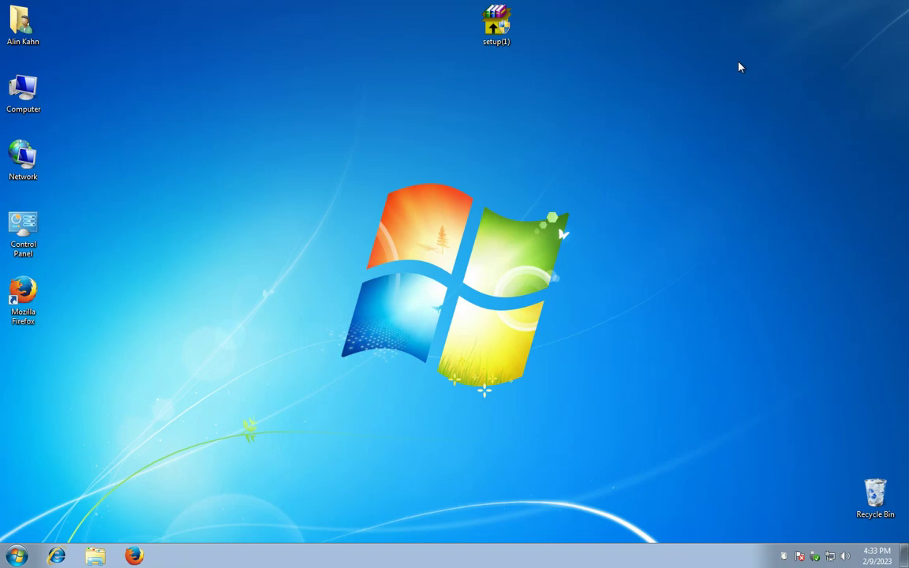
Start Magnifier to test whether it runs, and close it.
{"action": "key", "text": "super"}
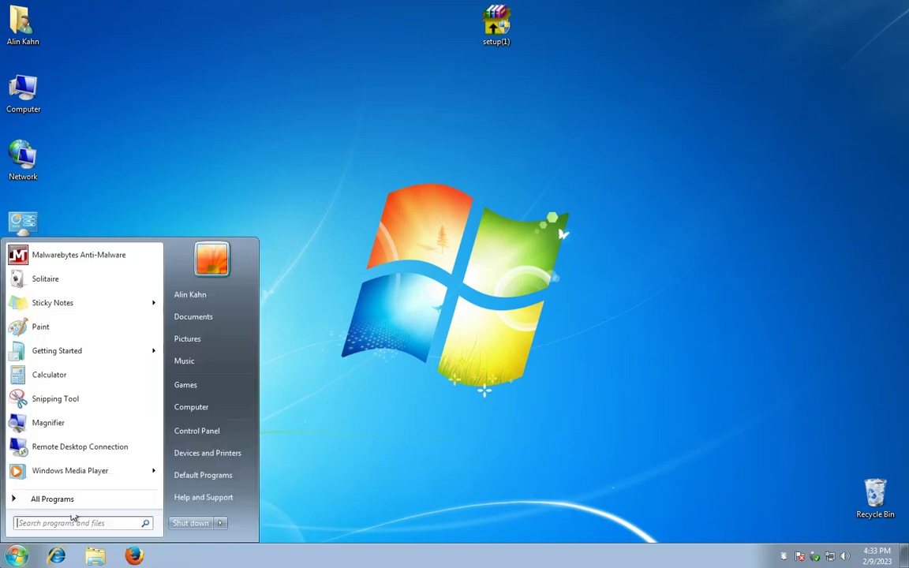
{"action": "left_click", "coordinate": [85, 421]}
{"action": "left_click", "coordinate": [179, 301]}
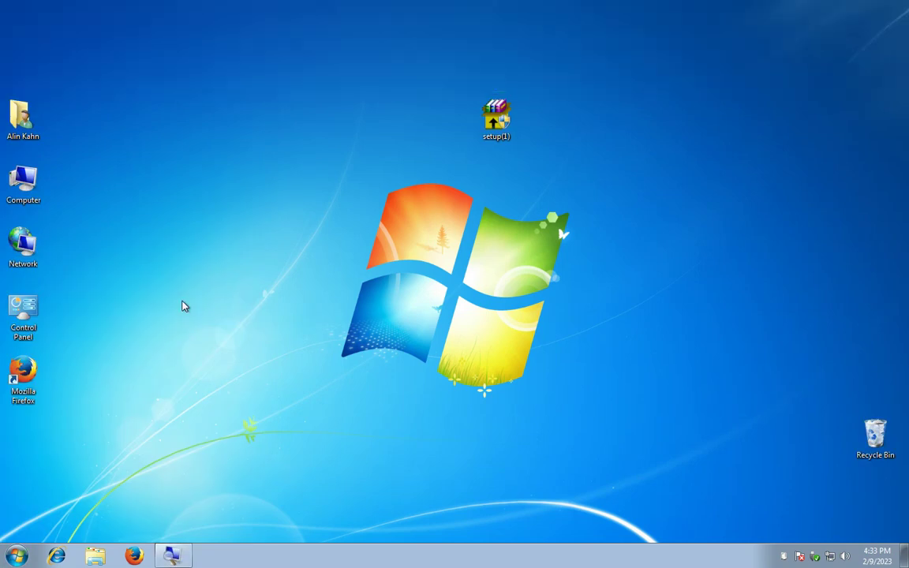
{"action": "left_click_drag", "start_coordinate": [885, 394], "coordinate": [872, 527]}
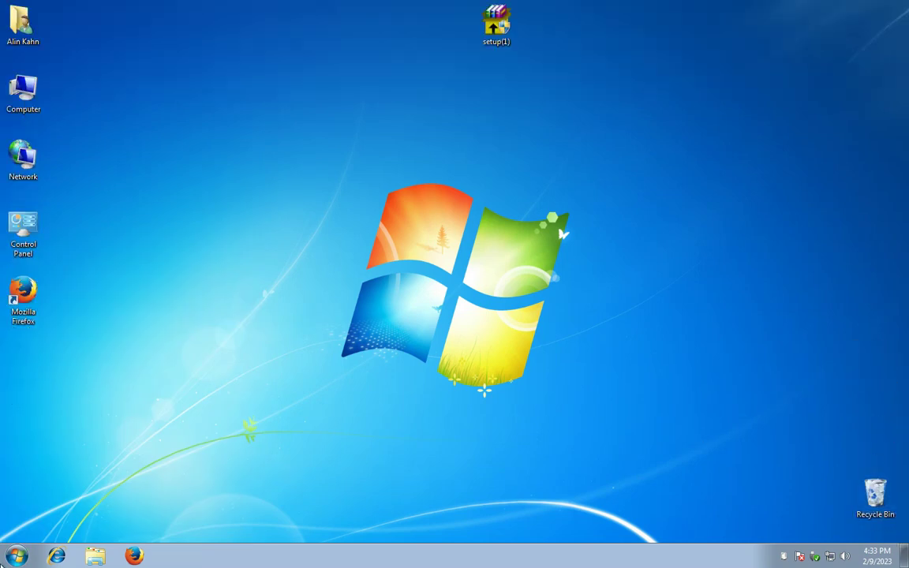
{"action": "left_click", "coordinate": [17, 556]}
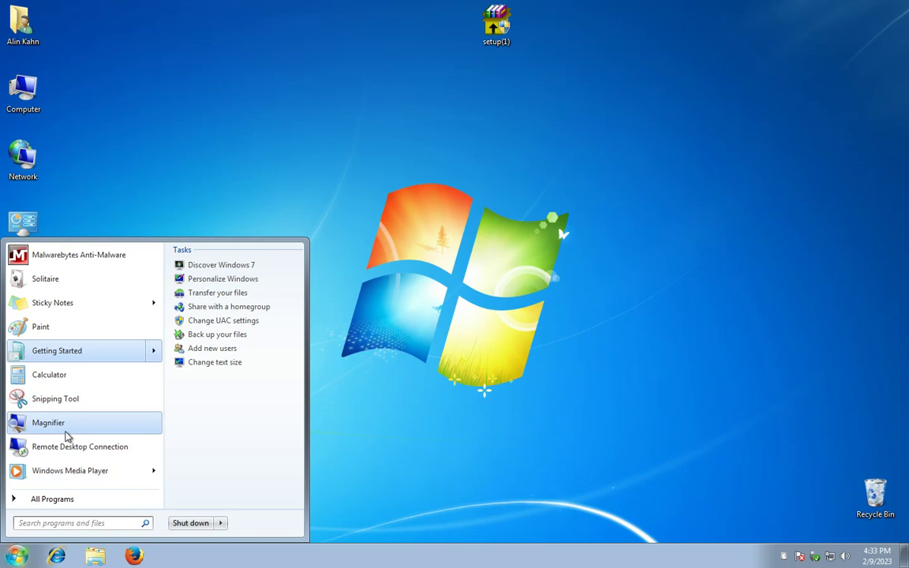
{"action": "mouse_move", "coordinate": [98, 471]}
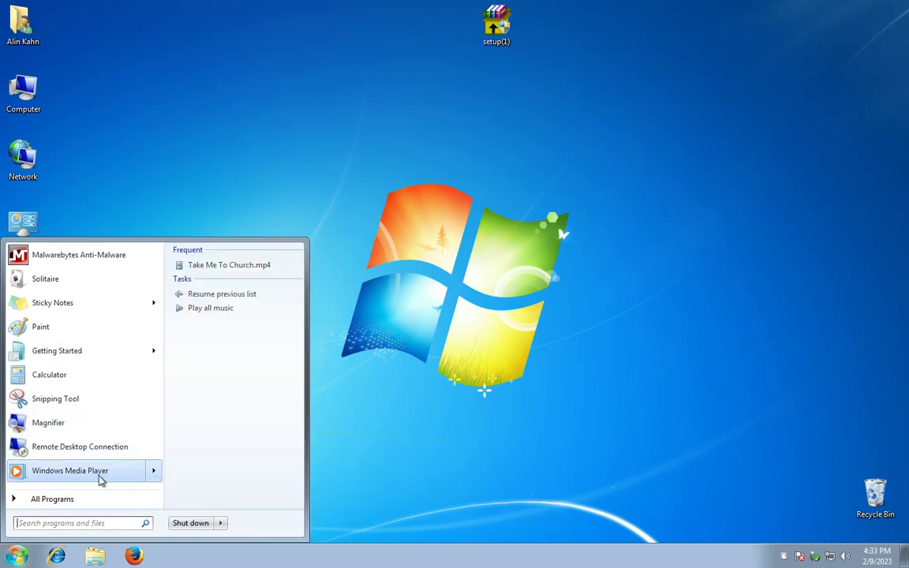
Browse to the Windows folder on Local Disk (C:) and try to start regedit from there.
{"action": "double_click", "coordinate": [23, 93]}
{"action": "double_click", "coordinate": [357, 225]}
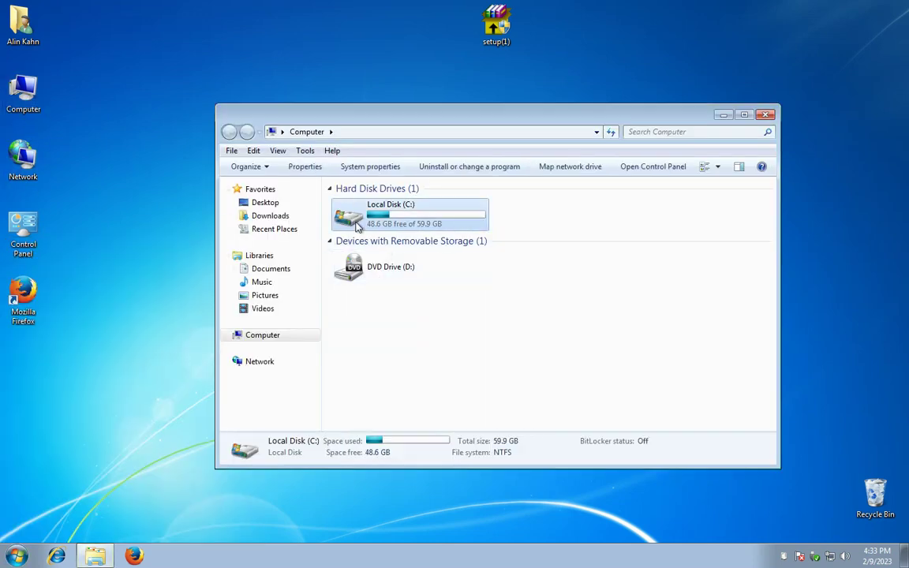
{"action": "left_click", "coordinate": [363, 270]}
{"action": "double_click", "coordinate": [363, 270]}
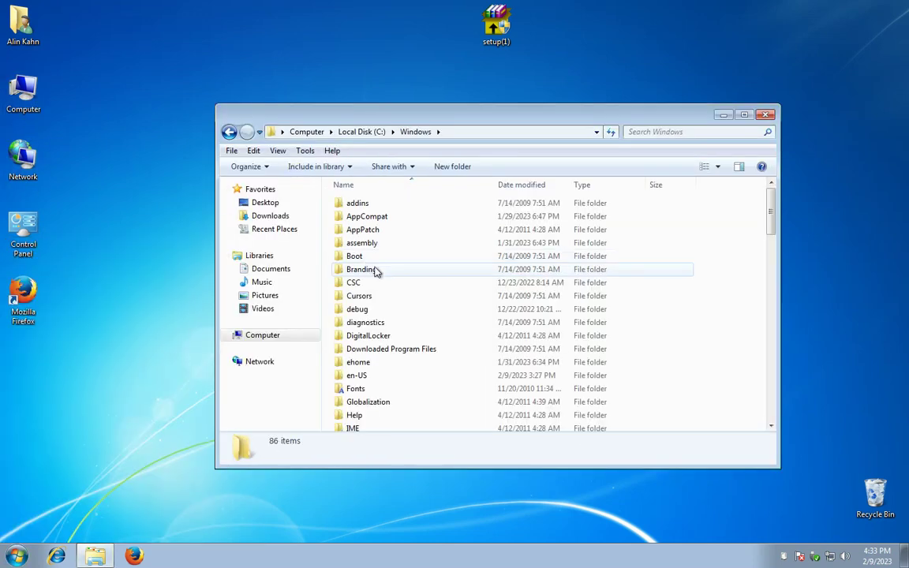
{"action": "scroll", "coordinate": [371, 268], "scroll_direction": "down", "scroll_amount": 20}
{"action": "scroll", "coordinate": [384, 347], "scroll_direction": "up", "scroll_amount": 3}
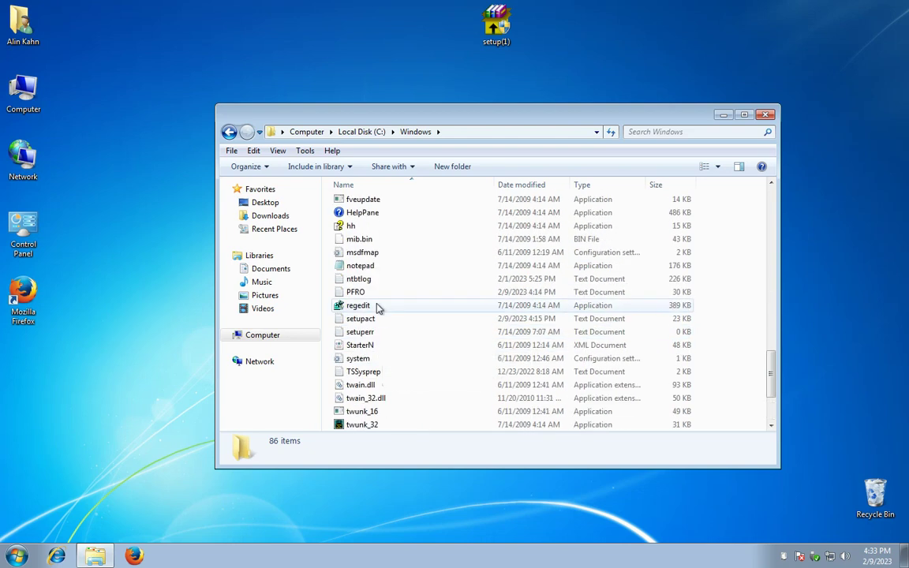
{"action": "double_click", "coordinate": [369, 307]}
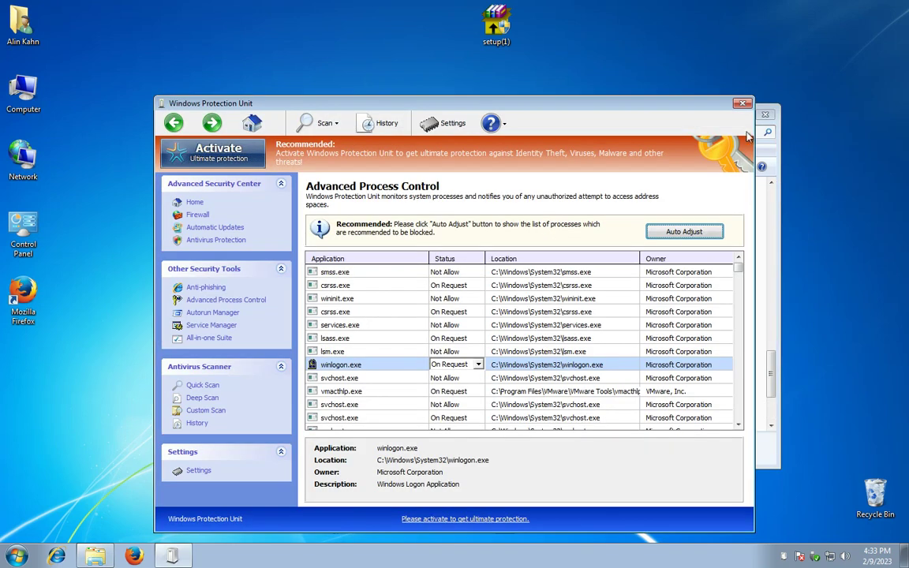
Close Windows Protection Unit, try to run regedit as administrator from the Windows folder, and close the rogue's window again.
{"action": "left_click", "coordinate": [741, 102]}
{"action": "right_click", "coordinate": [345, 306]}
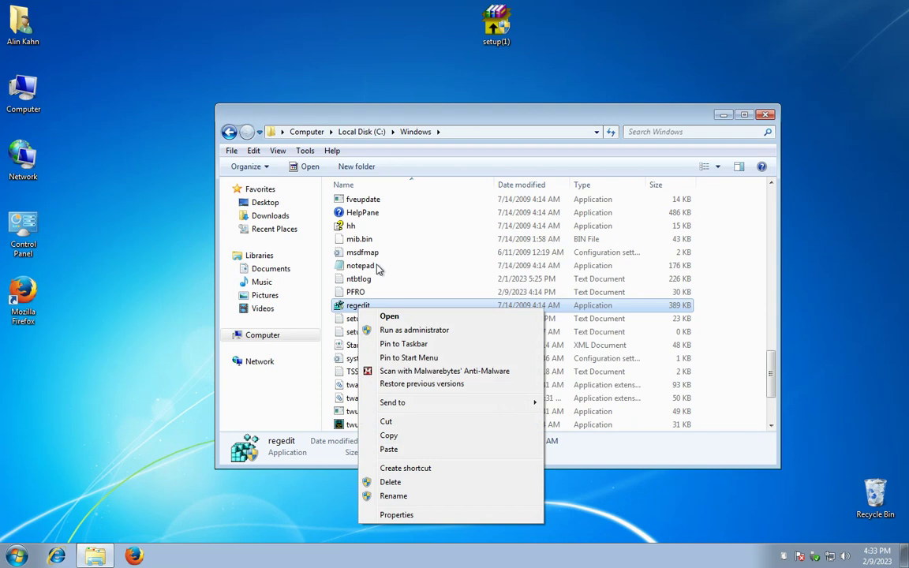
{"action": "left_click", "coordinate": [379, 328]}
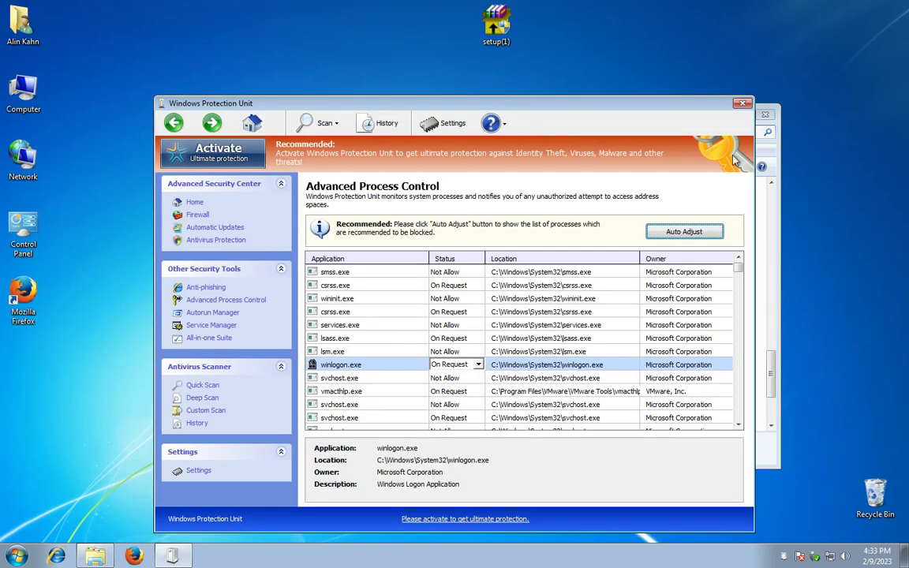
{"action": "left_click_drag", "start_coordinate": [656, 101], "coordinate": [662, 71]}
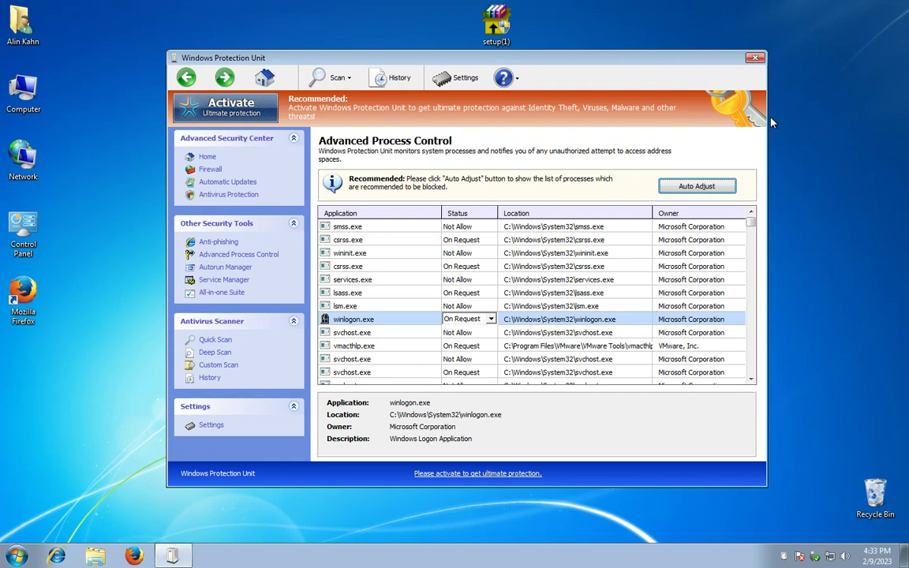
{"action": "left_click", "coordinate": [754, 58]}
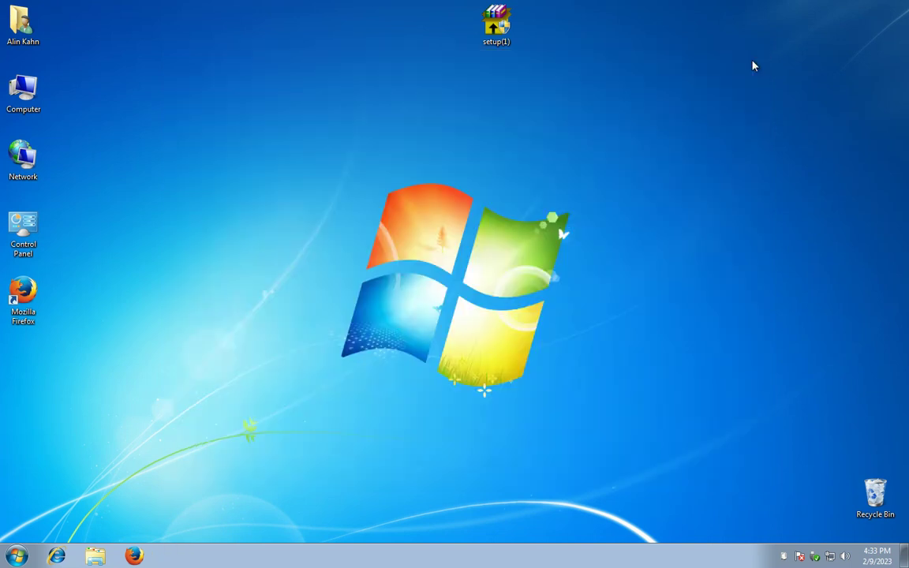
Try to run msconfig twice, checking the scan results behind the error notification in between.
{"action": "key", "text": "super+r"}
{"action": "type", "text": "msconfig"}
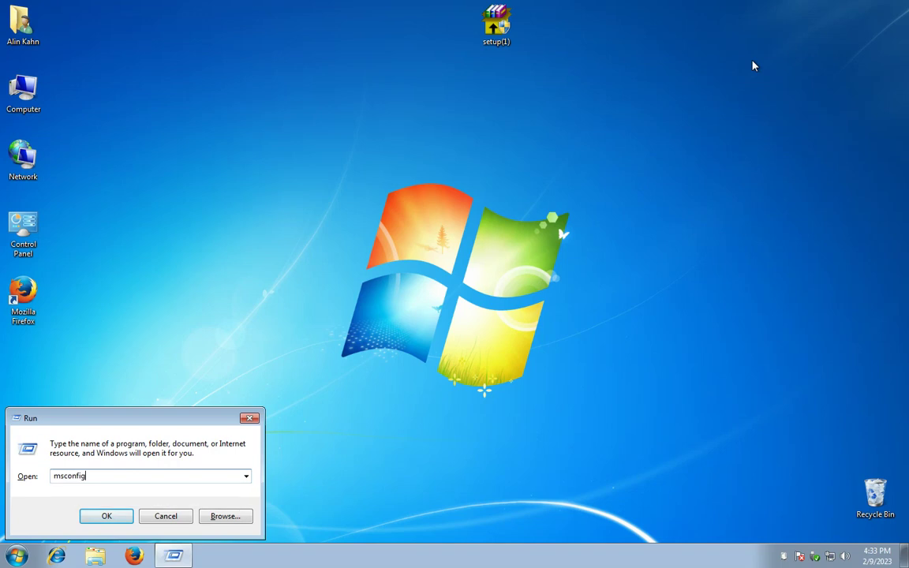
{"action": "key", "text": "Return"}
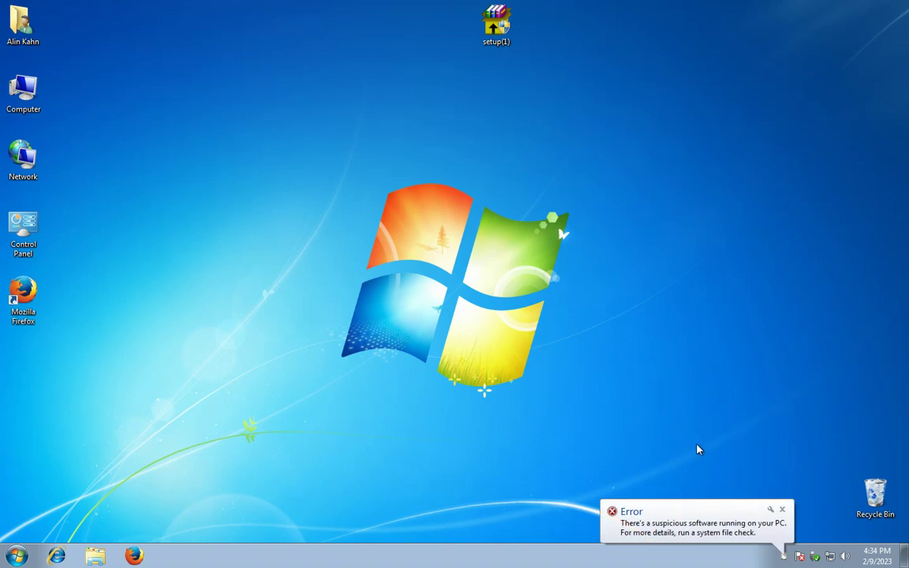
{"action": "left_click", "coordinate": [687, 525]}
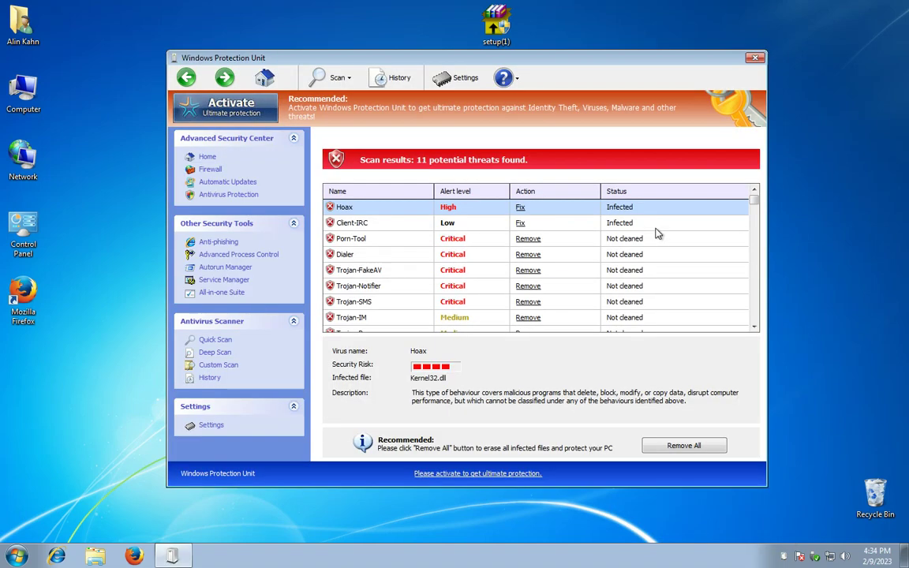
{"action": "left_click", "coordinate": [755, 57]}
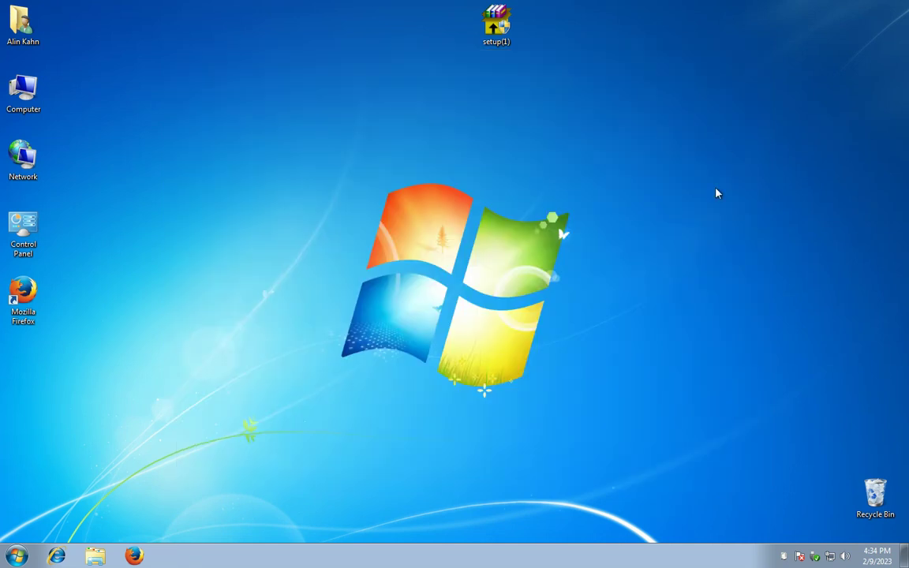
{"action": "key", "text": "super+r"}
{"action": "key", "text": "Return"}
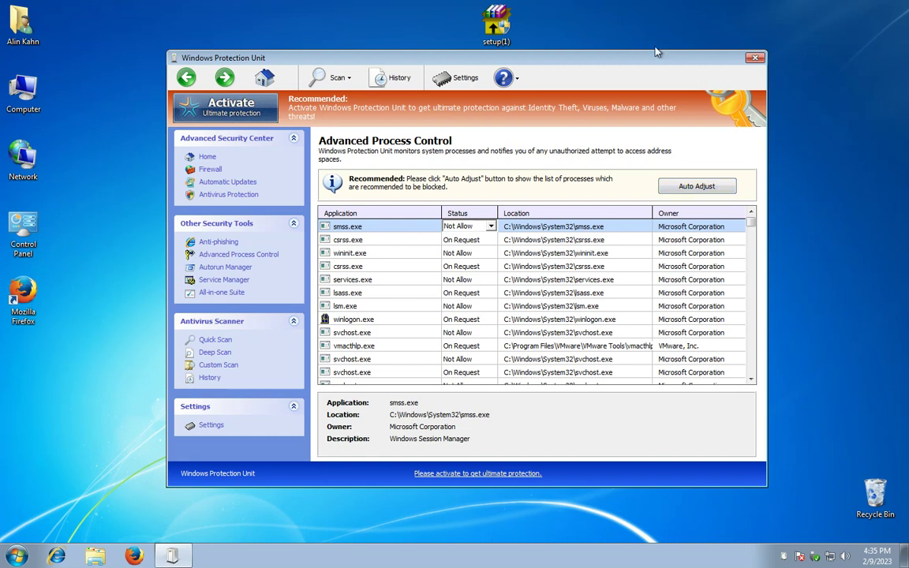
Try to enable the firewall from the Windows Protection Unit home page and dismiss the trial version prompt.
{"action": "left_click", "coordinate": [206, 157]}
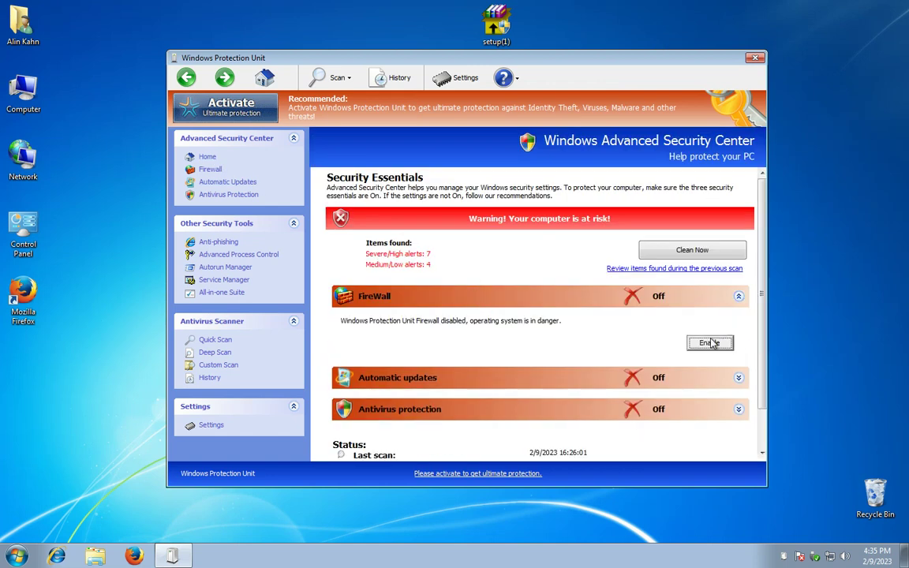
{"action": "left_click", "coordinate": [709, 342]}
{"action": "left_click", "coordinate": [598, 192]}
View Autorun Manager, open Security Center from the All-in-one Suite, and try to turn on the Windows Security Center service before closing Action Center.
{"action": "left_click", "coordinate": [226, 268]}
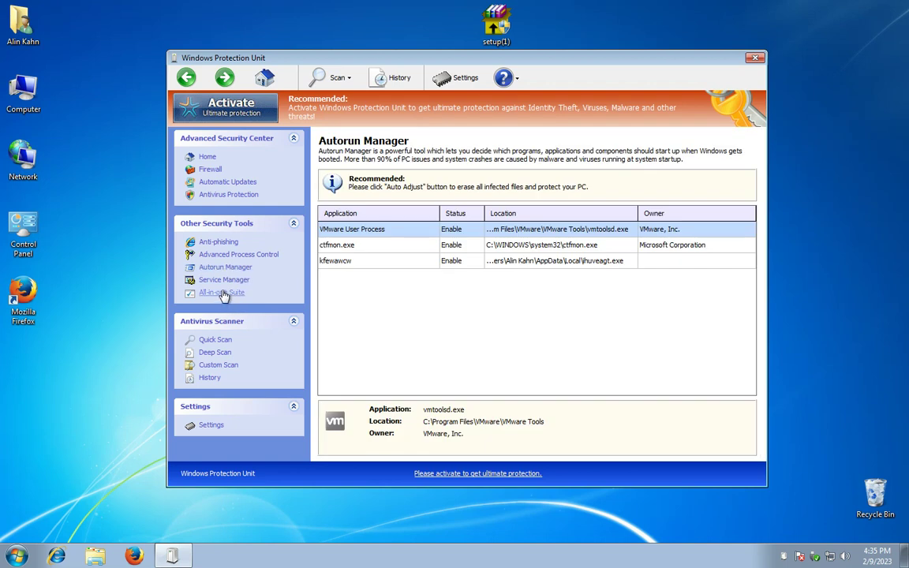
{"action": "left_click", "coordinate": [223, 293]}
{"action": "double_click", "coordinate": [412, 401]}
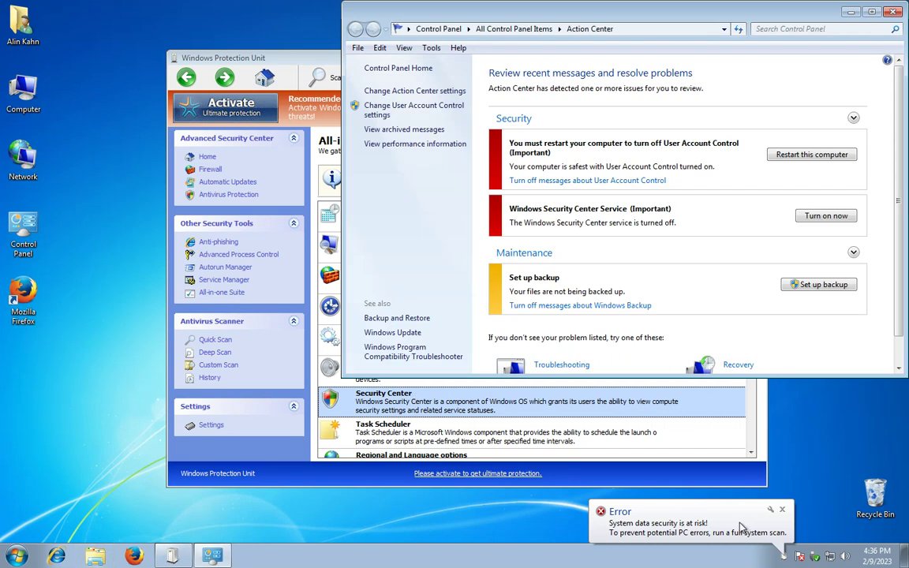
{"action": "left_click", "coordinate": [812, 222]}
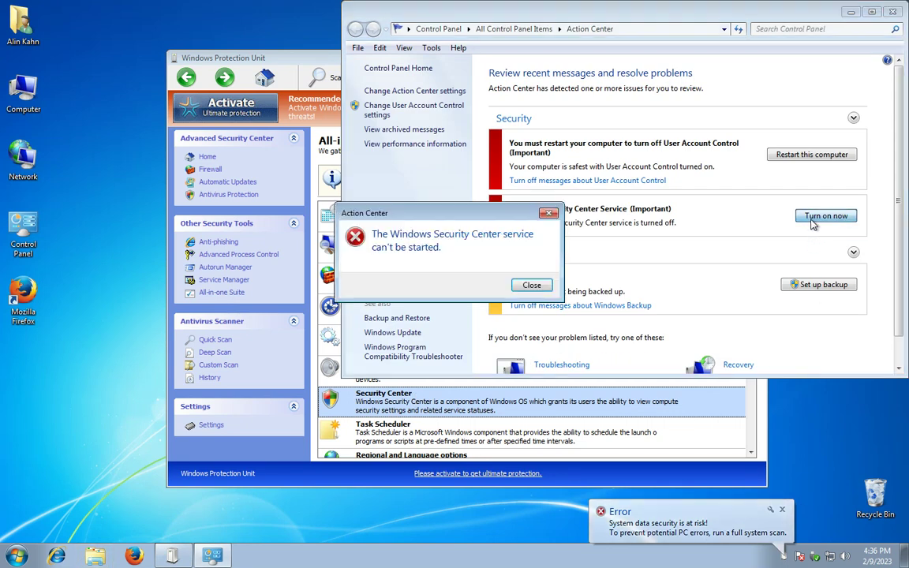
{"action": "left_click", "coordinate": [532, 284]}
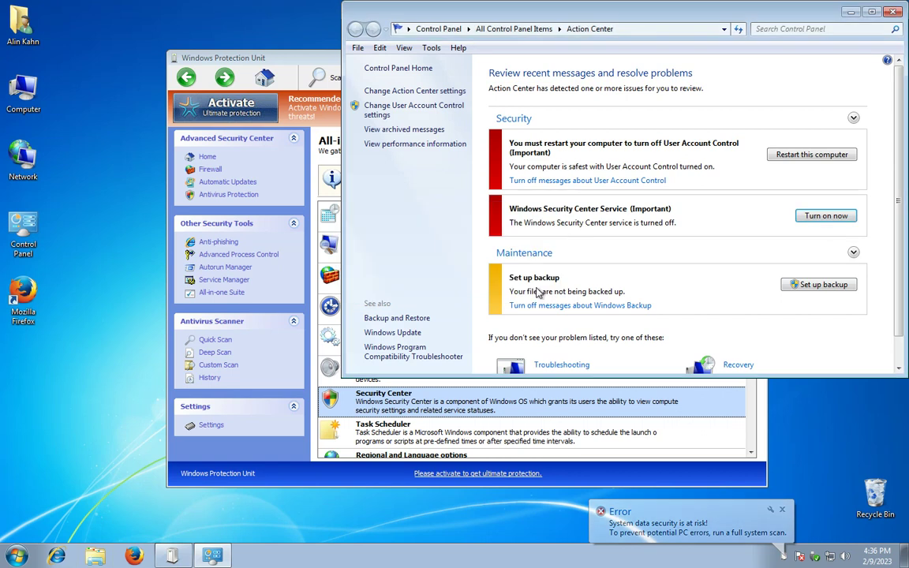
{"action": "left_click", "coordinate": [870, 12]}
{"action": "left_click", "coordinate": [897, 7]}
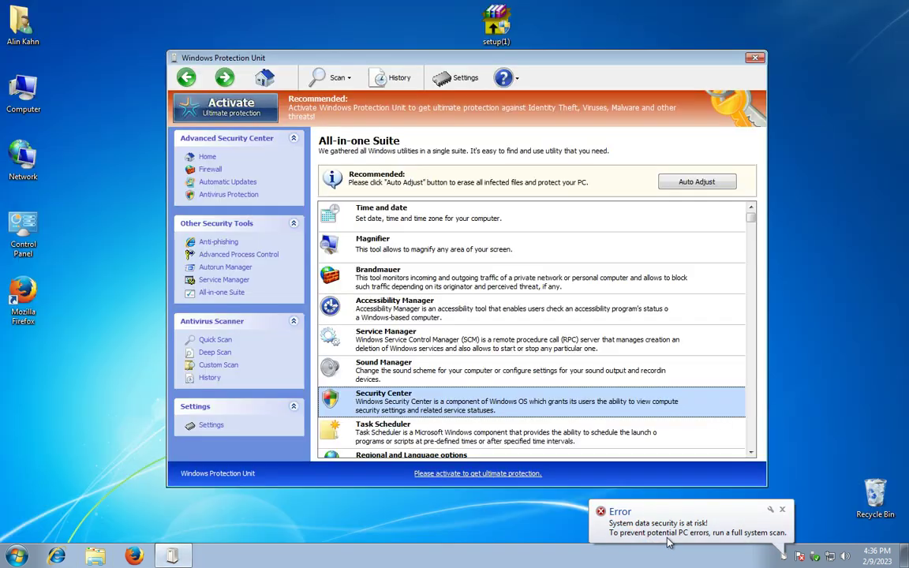
Open the Automatic Updates section and dismiss the Torrent Alert and the firewall warning about User32.dll.
{"action": "left_click", "coordinate": [238, 182]}
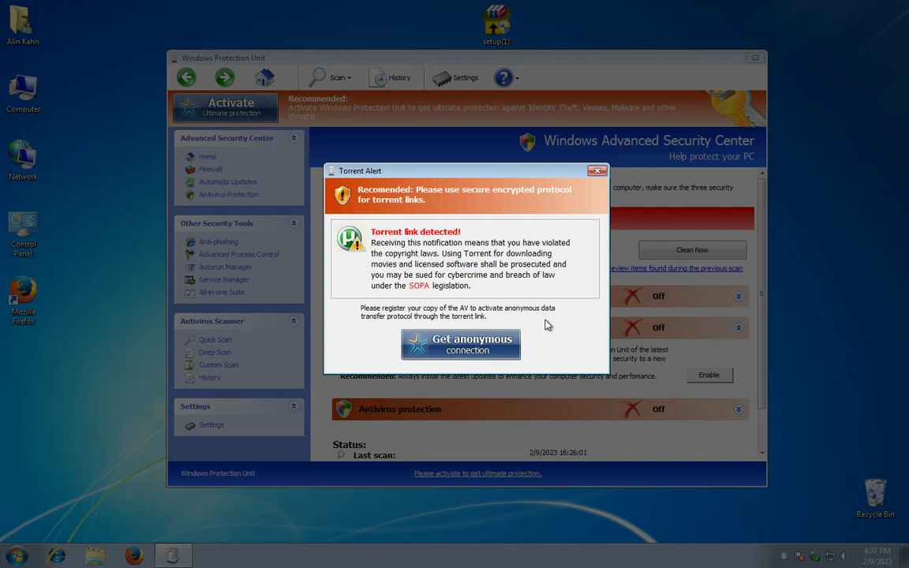
{"action": "left_click", "coordinate": [597, 172]}
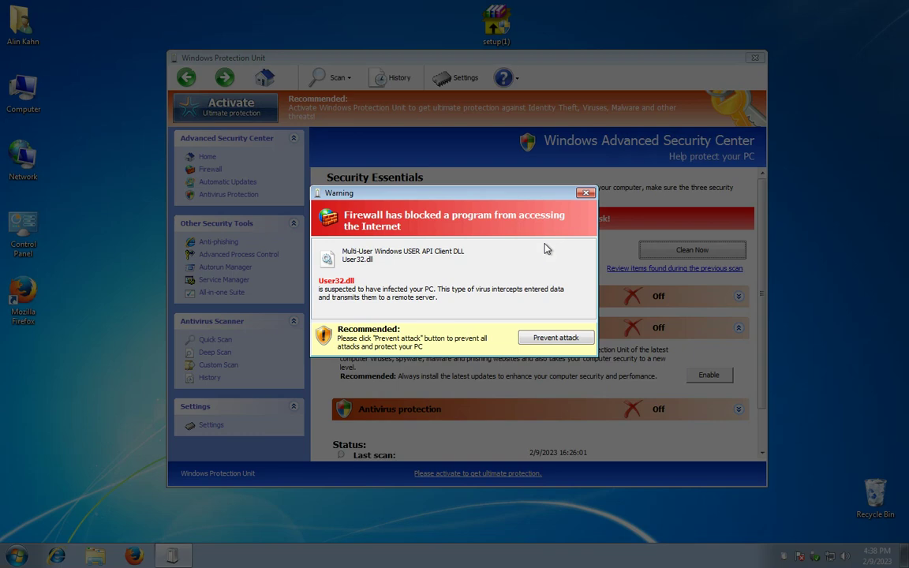
{"action": "left_click", "coordinate": [585, 193]}
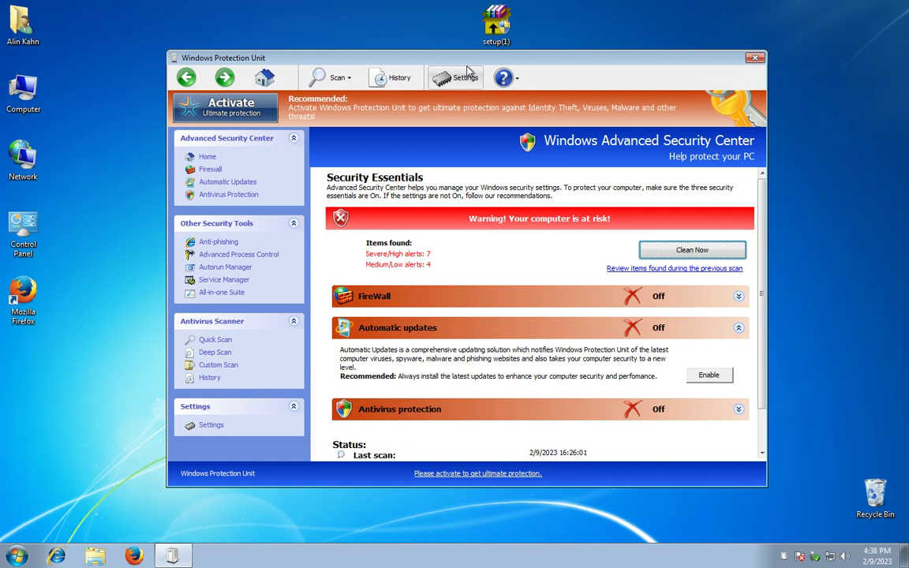
In the settings, try to enable the Windows Protection Unit firewall and automatic scanning, dismissing the trial version prompts.
{"action": "left_click", "coordinate": [441, 76]}
{"action": "left_click", "coordinate": [430, 326]}
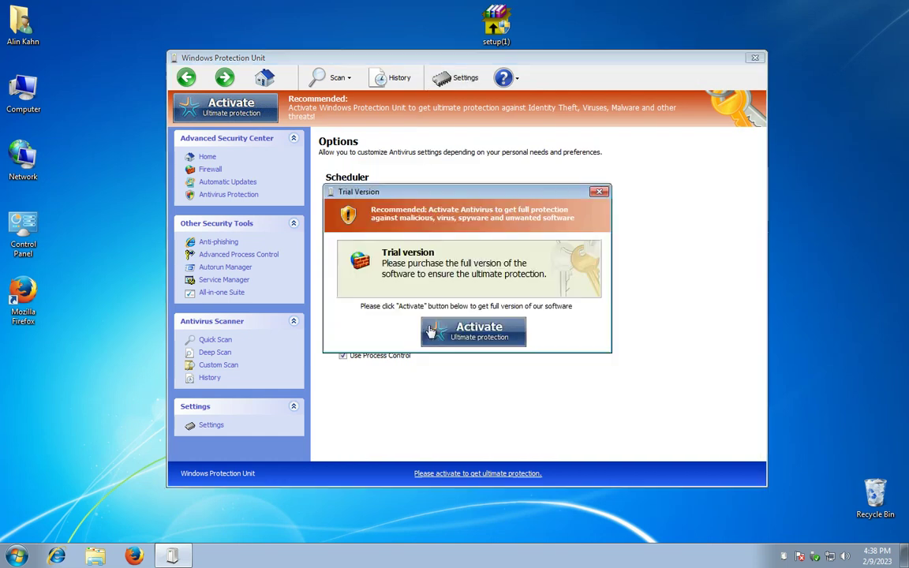
{"action": "left_click", "coordinate": [599, 192]}
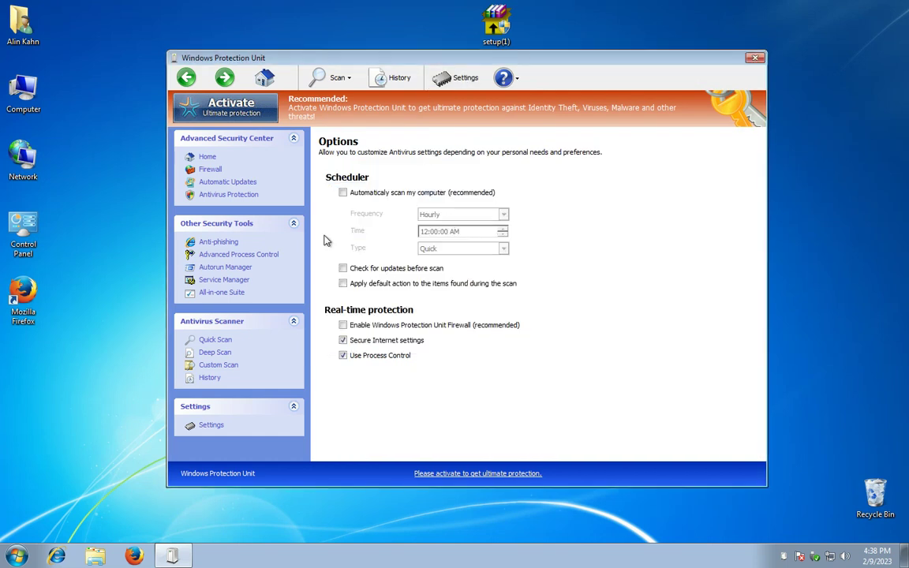
{"action": "left_click", "coordinate": [359, 193]}
{"action": "left_click", "coordinate": [597, 194]}
Open the activation page from the home view, close the separate Internet Explorer window, and load google.com in the registration window.
{"action": "left_click", "coordinate": [203, 157]}
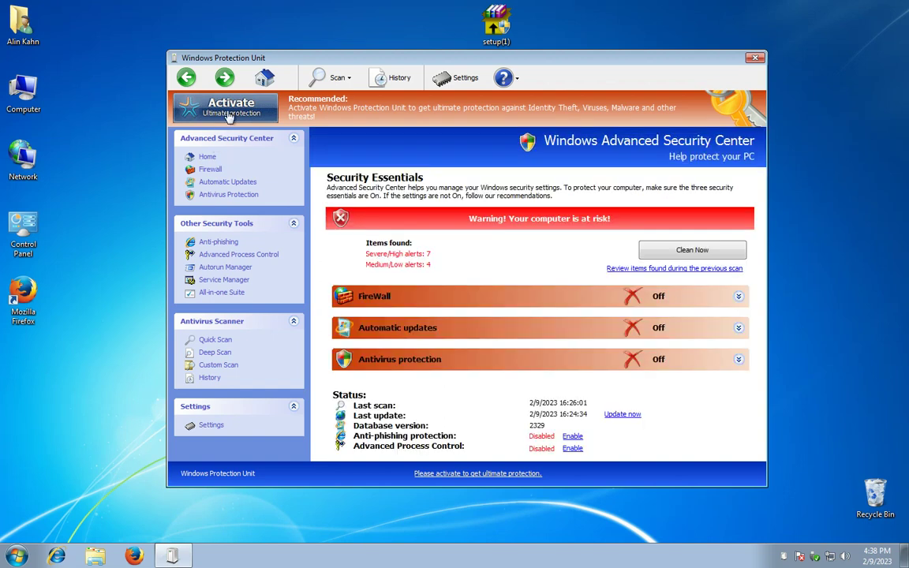
{"action": "left_click", "coordinate": [484, 330]}
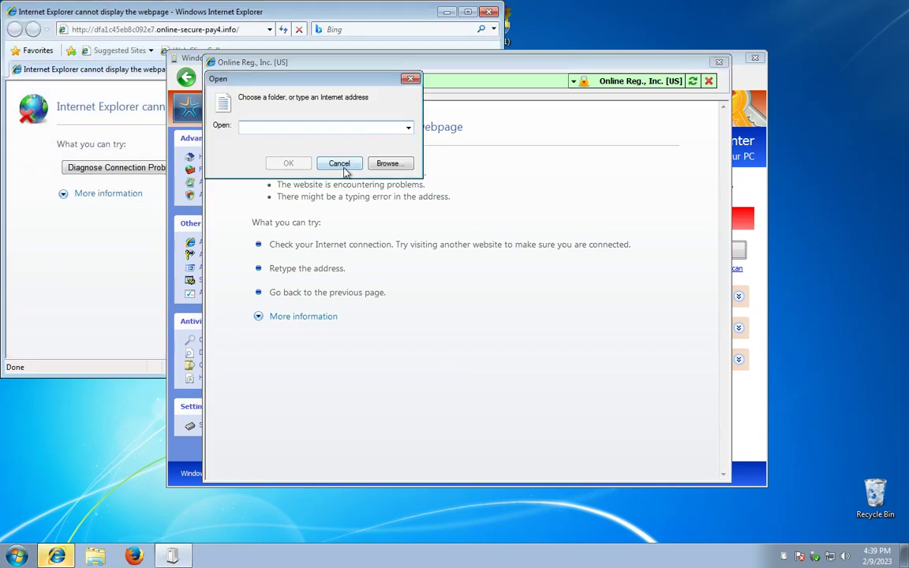
{"action": "left_click", "coordinate": [489, 10]}
{"action": "left_click", "coordinate": [319, 127]}
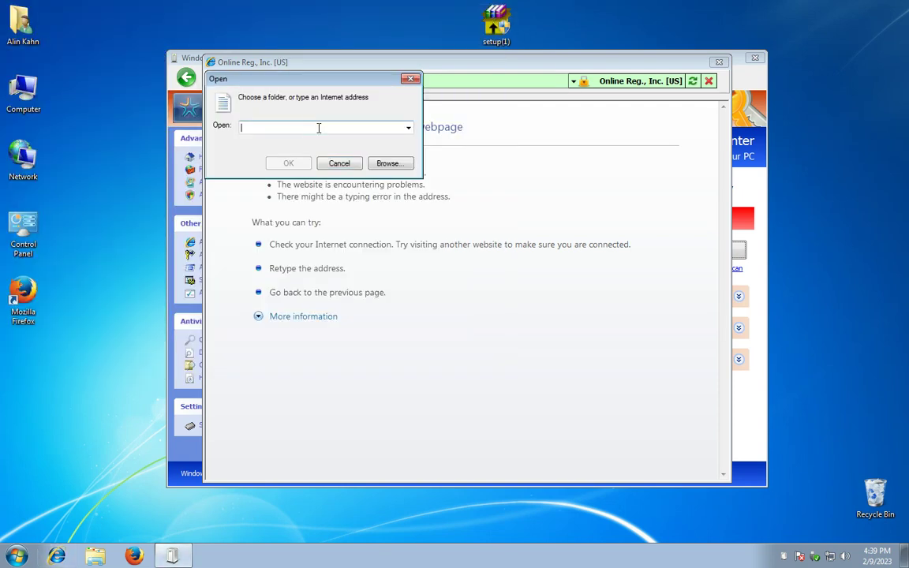
{"action": "type", "text": "google"}
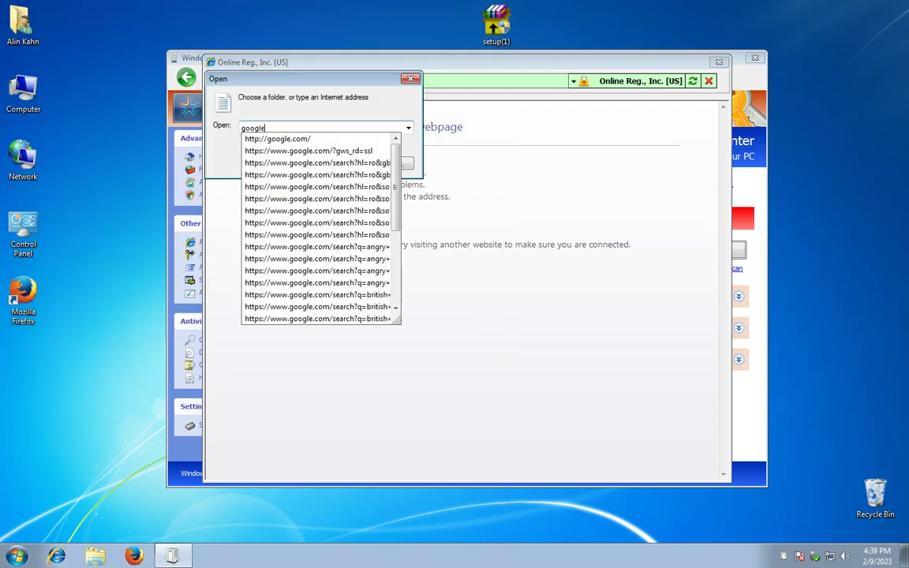
{"action": "key", "text": "Down"}
{"action": "key", "text": "Return"}
Search Google for Tokyo in the registration window and skim the results.
{"action": "left_click", "coordinate": [414, 233]}
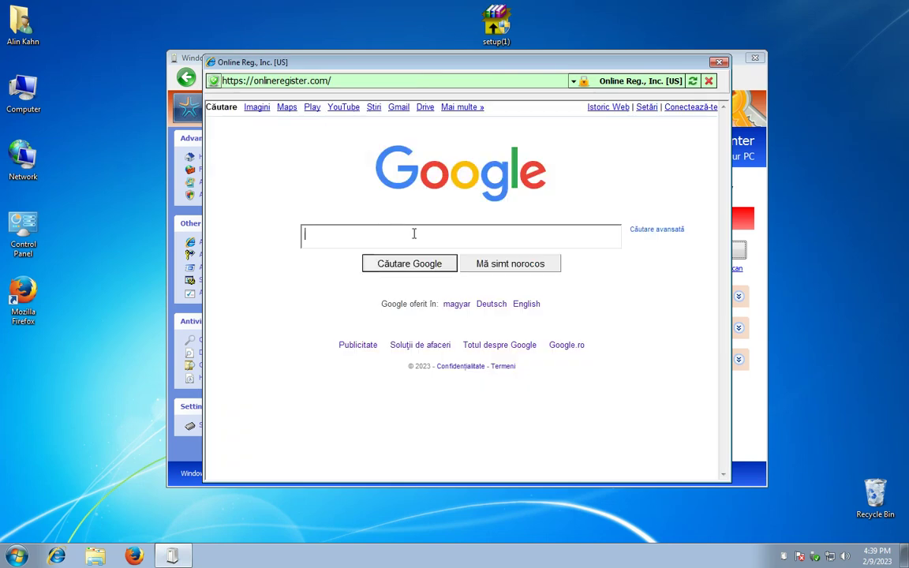
{"action": "type", "text": "Totyo"}
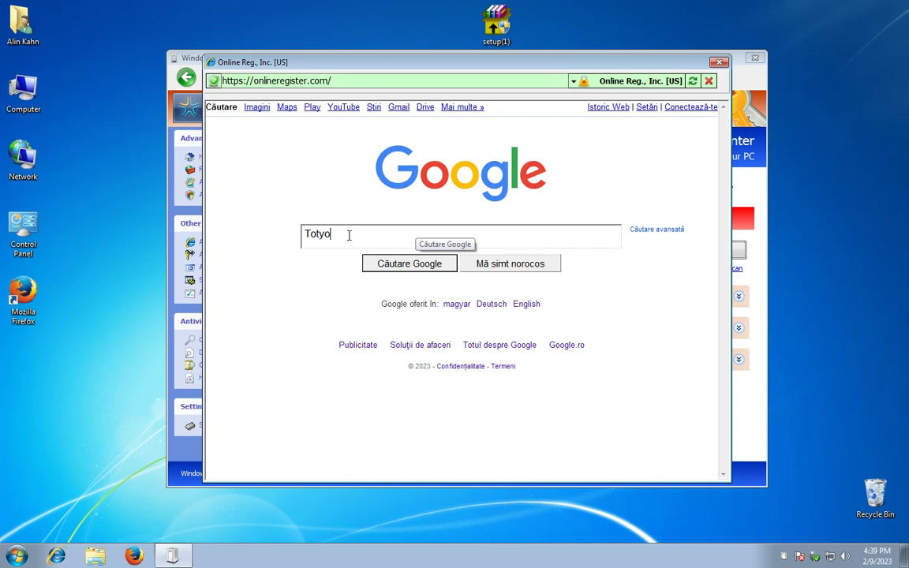
{"action": "left_click", "coordinate": [320, 233]}
{"action": "key", "text": "BackSpace"}
{"action": "type", "text": "ku"}
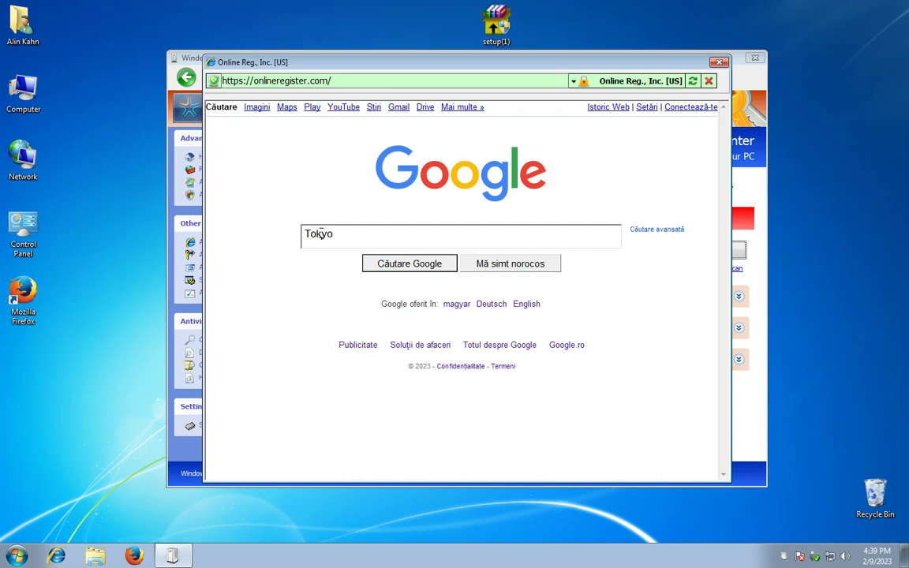
{"action": "key", "text": "BackSpace"}
{"action": "left_click", "coordinate": [409, 263]}
{"action": "scroll", "coordinate": [418, 270], "scroll_direction": "down", "scroll_amount": 3}
{"action": "scroll", "coordinate": [418, 270], "scroll_direction": "down", "scroll_amount": 6}
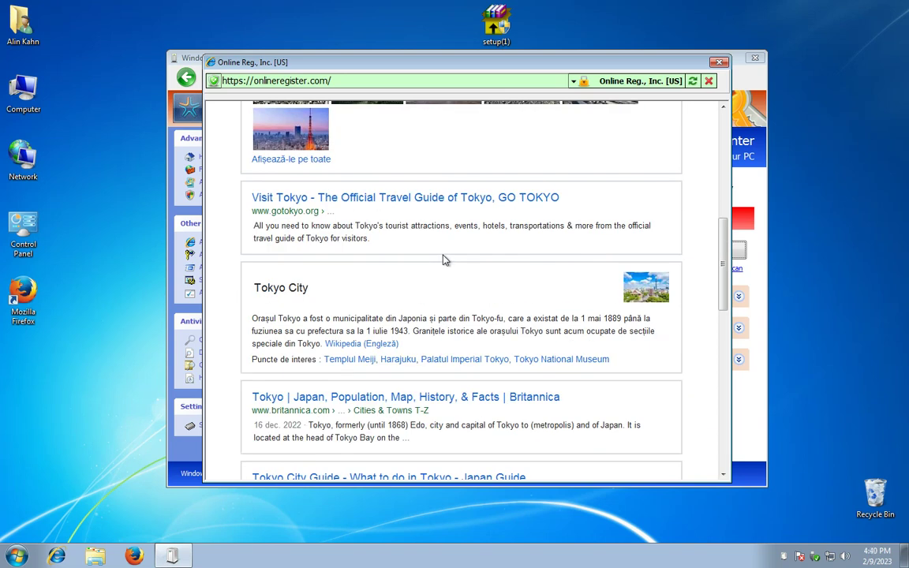
{"action": "scroll", "coordinate": [443, 260], "scroll_direction": "up", "scroll_amount": 7}
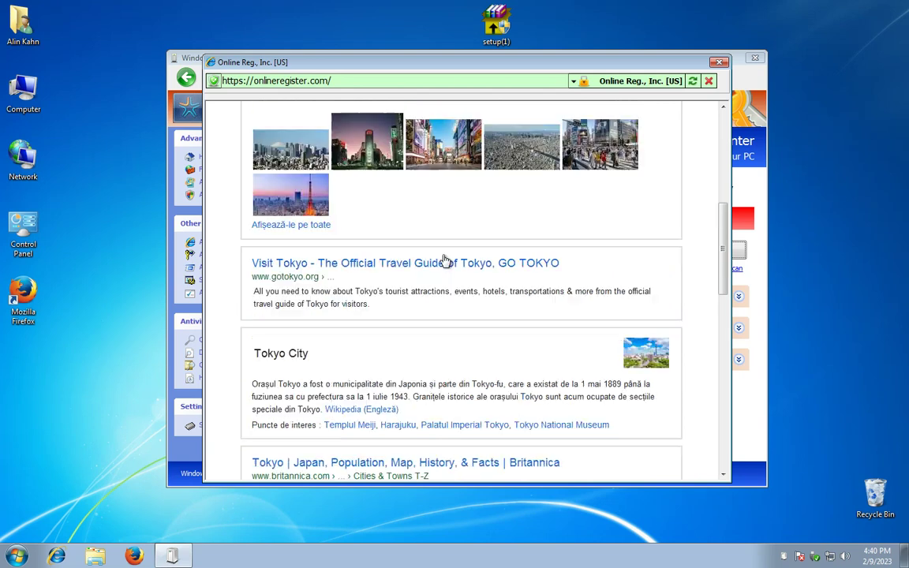
{"action": "scroll", "coordinate": [397, 188], "scroll_direction": "up", "scroll_amount": 2}
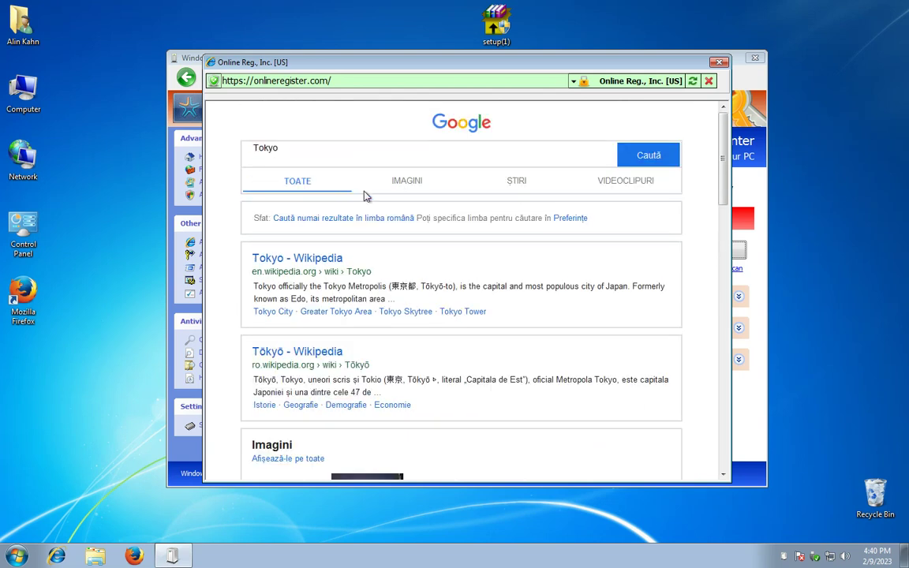
Switch to the Tokyo image results, look through them, and open the finnair.com result.
{"action": "left_click", "coordinate": [407, 181]}
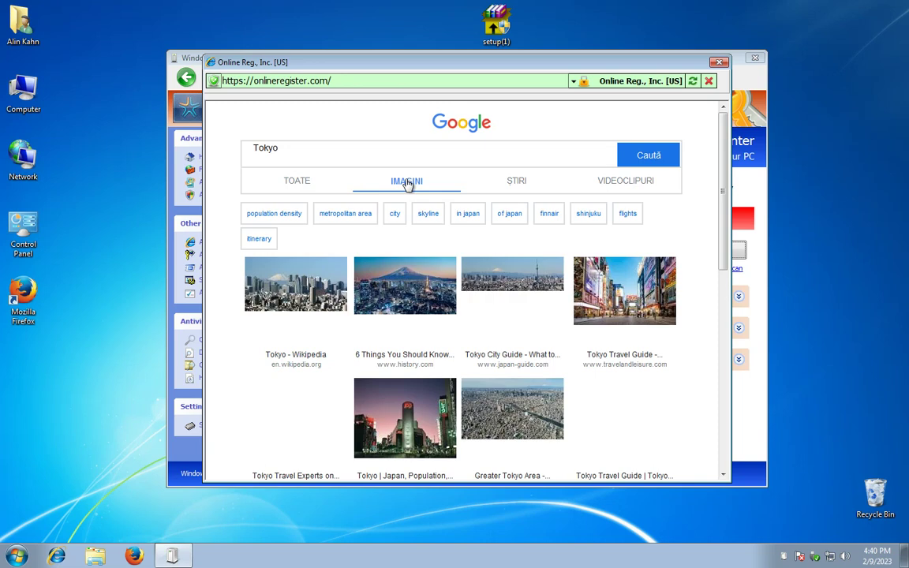
{"action": "scroll", "coordinate": [572, 430], "scroll_direction": "down", "scroll_amount": 4}
{"action": "scroll", "coordinate": [680, 256], "scroll_direction": "down", "scroll_amount": 5}
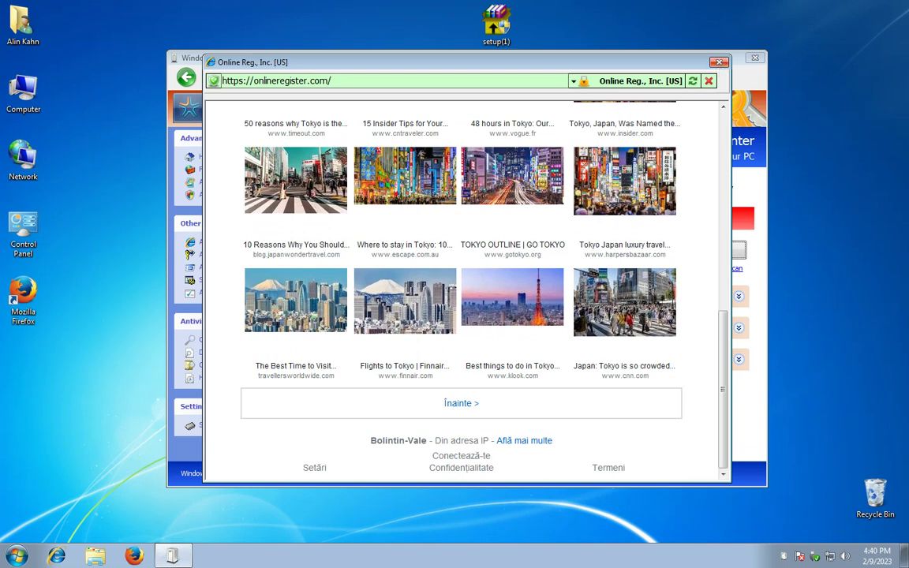
{"action": "left_click", "coordinate": [395, 375]}
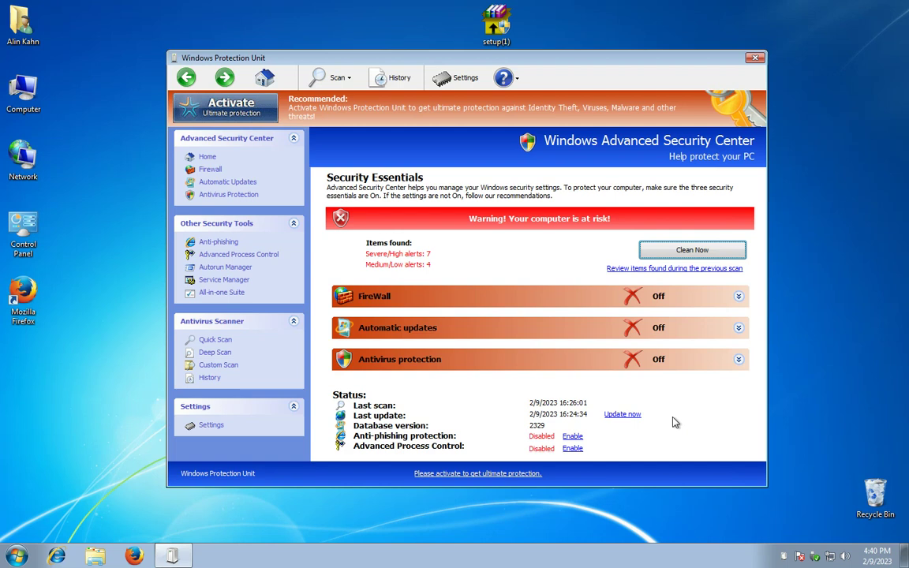
Expand the firewall section on the home page, try to enable it again, and dismiss the trial version prompt.
{"action": "left_click", "coordinate": [552, 297]}
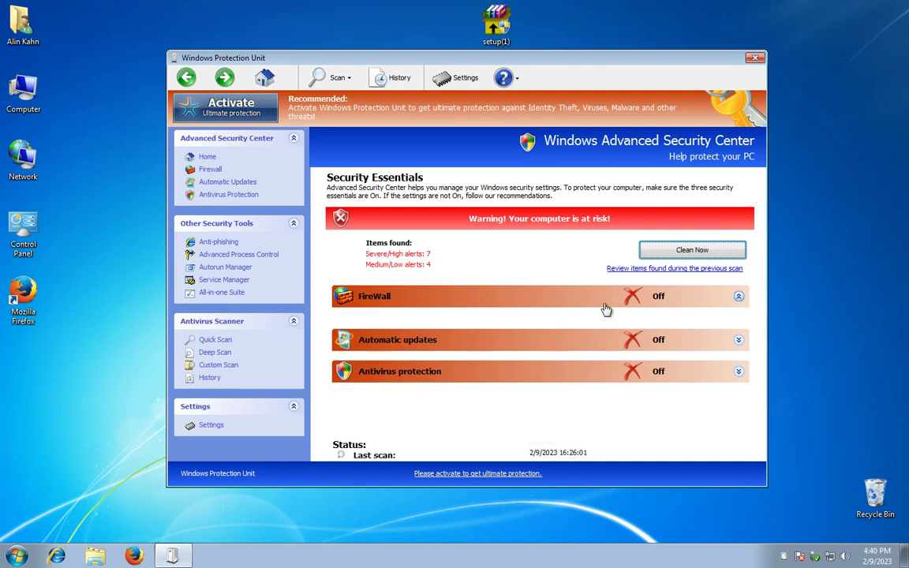
{"action": "left_click", "coordinate": [709, 343]}
{"action": "left_click", "coordinate": [599, 192]}
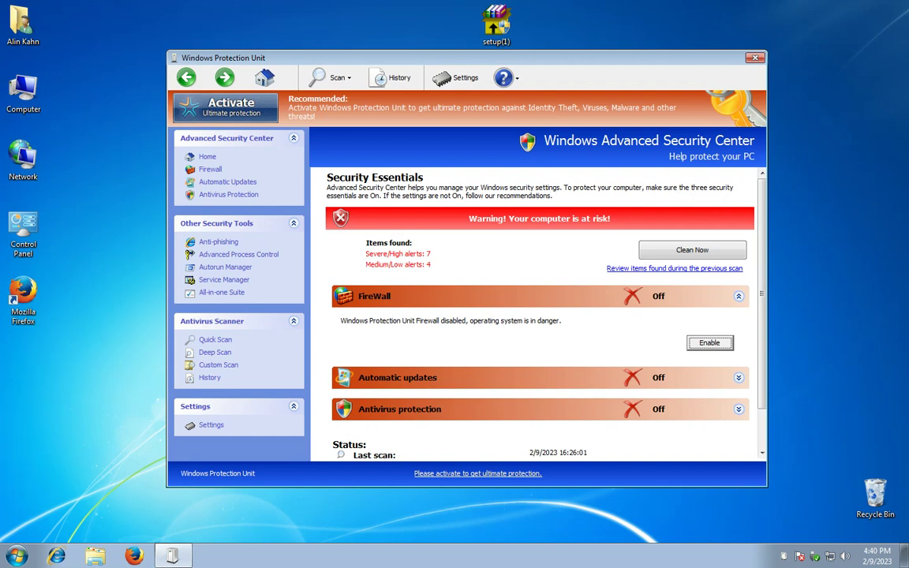
Toggle the firewall section on the home page and leave it collapsed.
{"action": "left_click", "coordinate": [591, 297]}
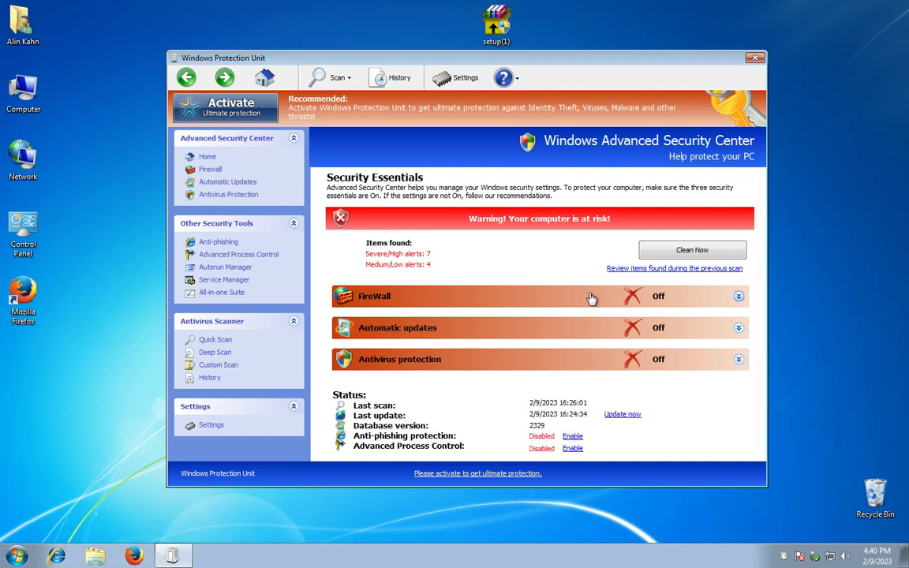
{"action": "left_click", "coordinate": [618, 300]}
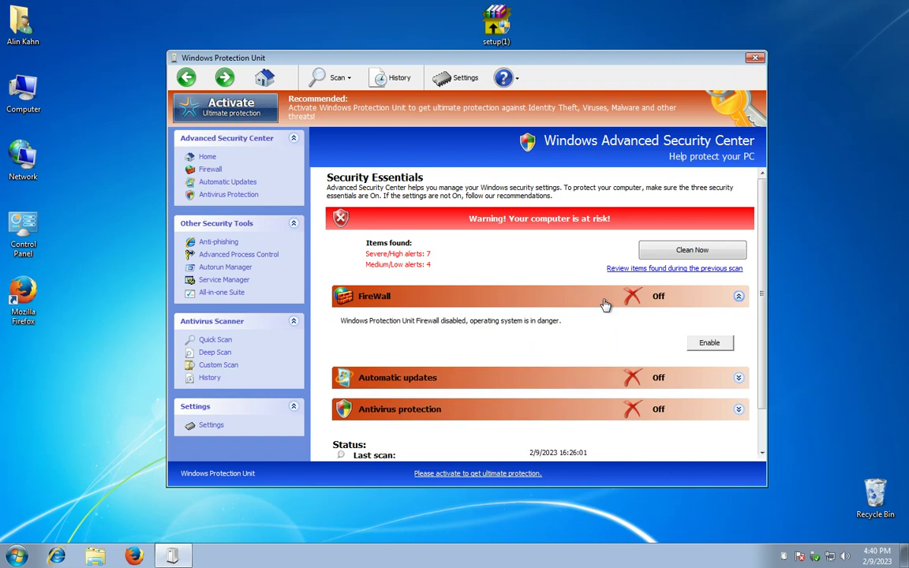
{"action": "left_click", "coordinate": [662, 297]}
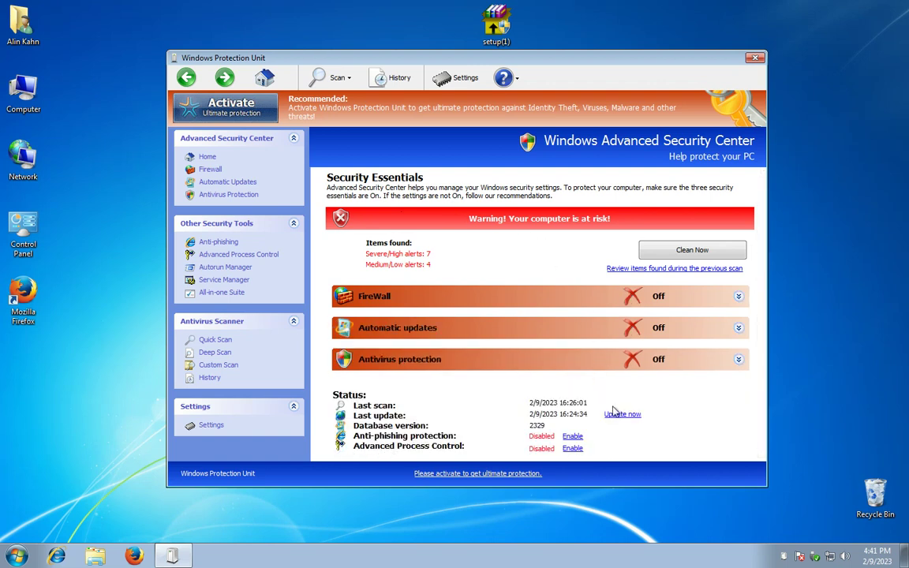
Try to install the offered updates, dismiss the trial version prompt, and close the Windows Protection Unit window.
{"action": "left_click", "coordinate": [586, 363]}
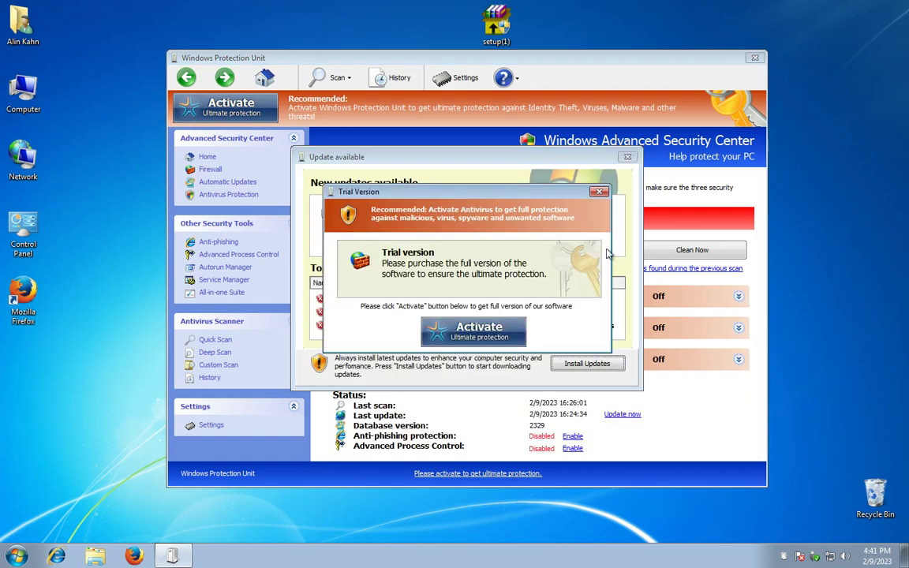
{"action": "left_click", "coordinate": [606, 188]}
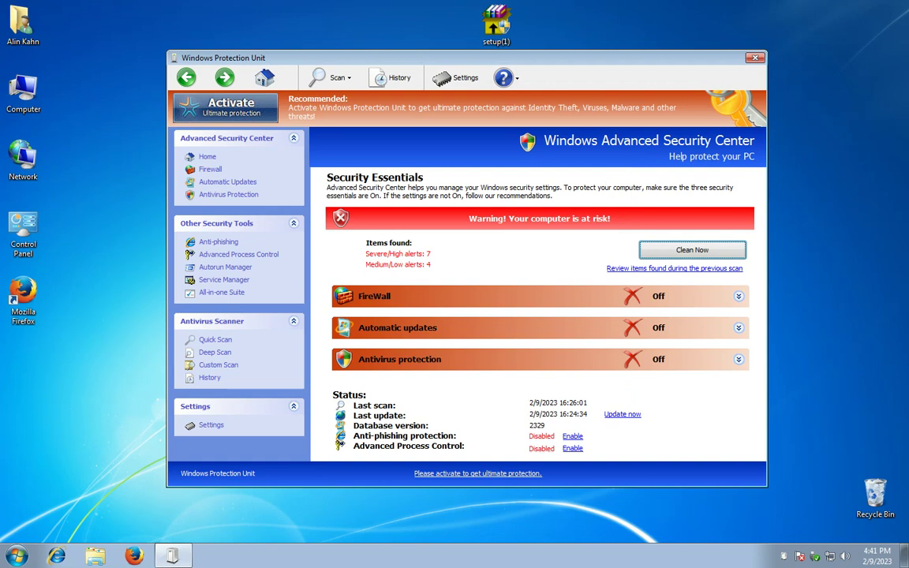
{"action": "left_click", "coordinate": [753, 59]}
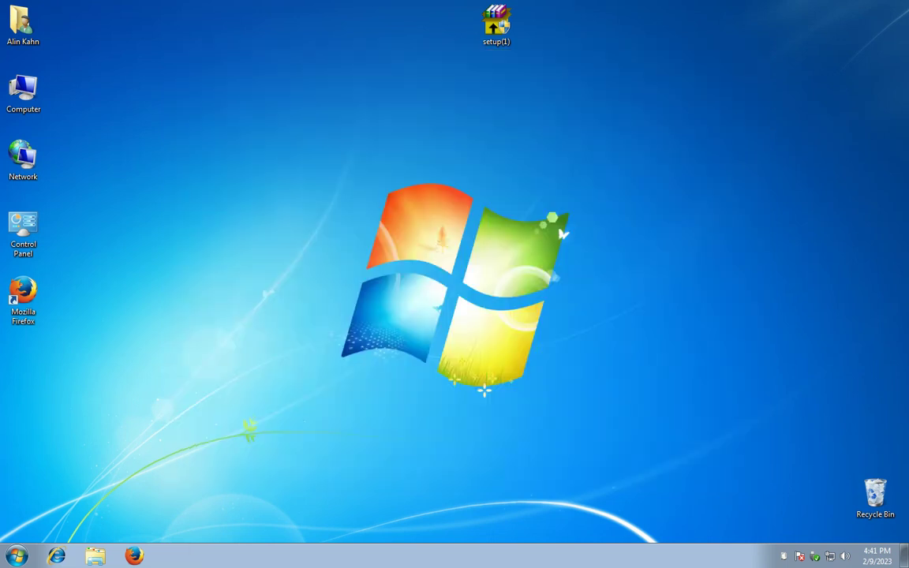
{"action": "key", "text": "super"}
{"action": "left_click", "coordinate": [346, 329]}
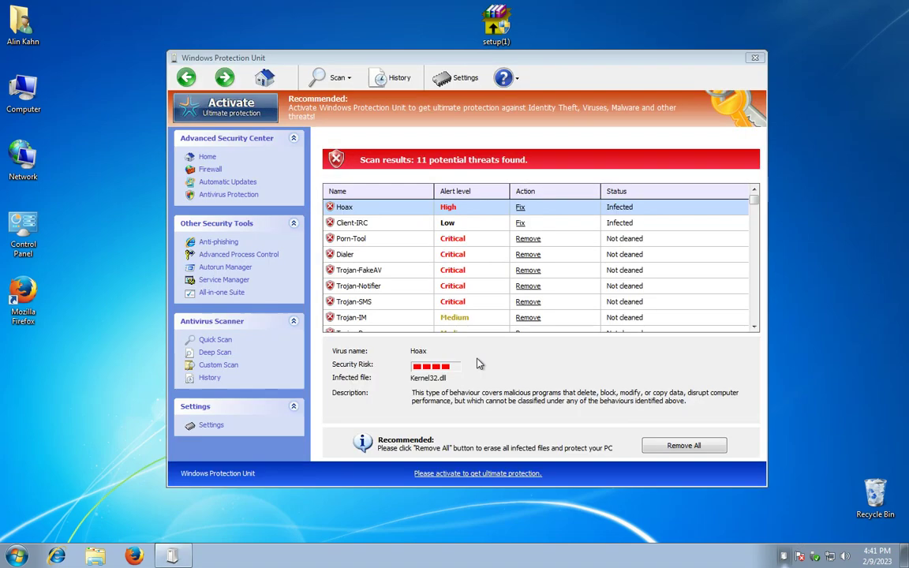
{"action": "left_click", "coordinate": [400, 337]}
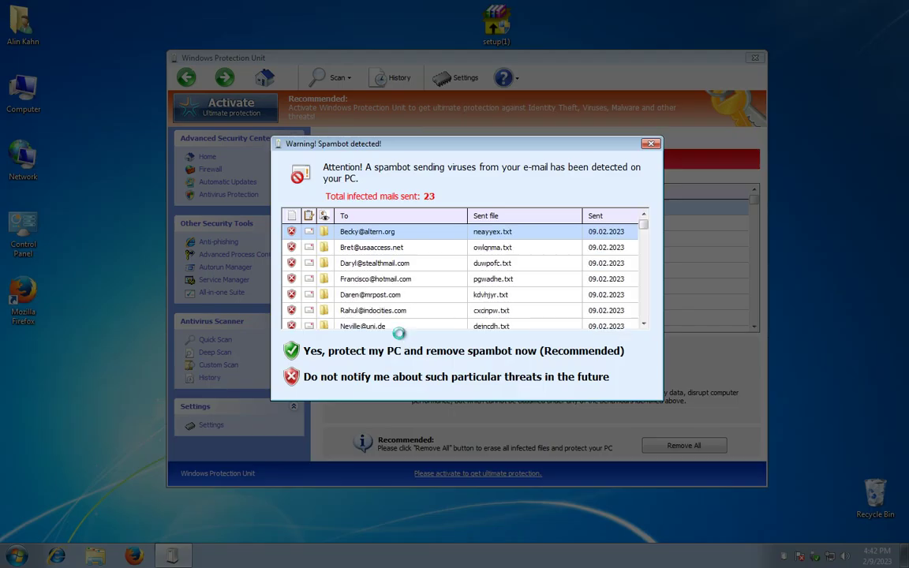
Look through the list of infected mails in the spambot warning, and opt out of notifications about such threats.
{"action": "left_click", "coordinate": [403, 264]}
{"action": "left_click", "coordinate": [418, 279]}
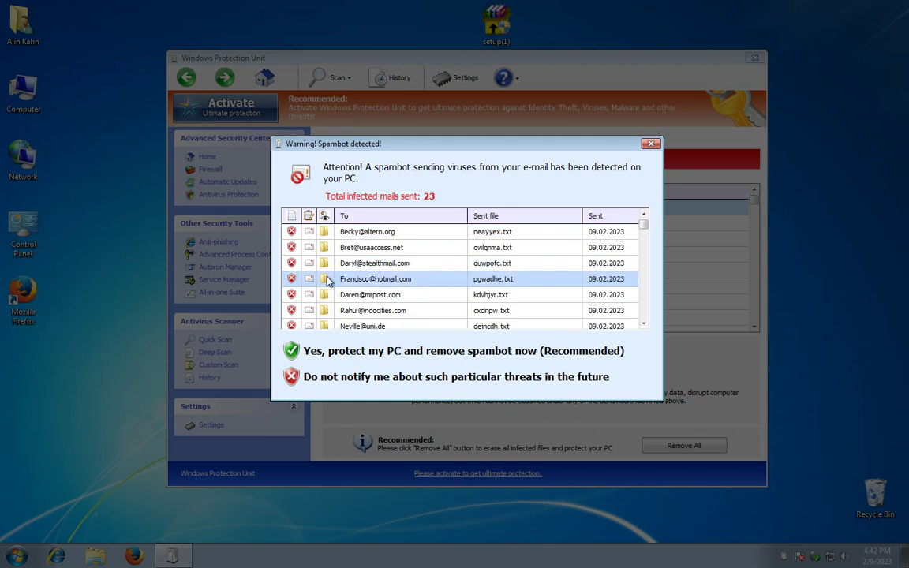
{"action": "left_click", "coordinate": [386, 249]}
{"action": "left_click", "coordinate": [401, 263]}
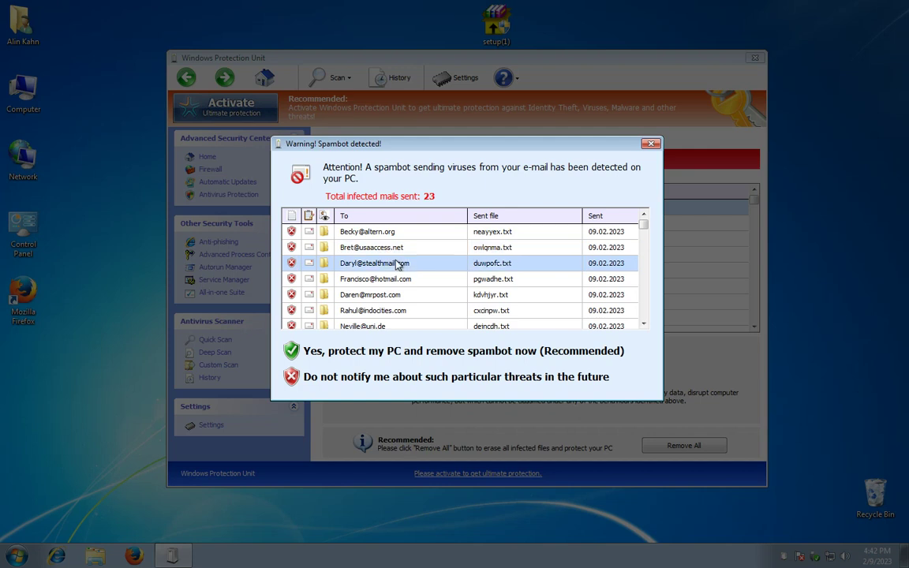
{"action": "key", "text": "Down"}
{"action": "key", "text": "Down"}
{"action": "key", "text": "Down"}
{"action": "key", "text": "Down"}
{"action": "key", "text": "Down"}
{"action": "key", "text": "Down"}
{"action": "key", "text": "Down"}
{"action": "key", "text": "Down"}
{"action": "key", "text": "Down"}
{"action": "key", "text": "Down"}
{"action": "key", "text": "Down"}
{"action": "key", "text": "Down"}
{"action": "key", "text": "Down"}
{"action": "key", "text": "Down"}
{"action": "key", "text": "Down"}
{"action": "key", "text": "Down"}
{"action": "key", "text": "Down"}
{"action": "key", "text": "Down"}
{"action": "key", "text": "Down"}
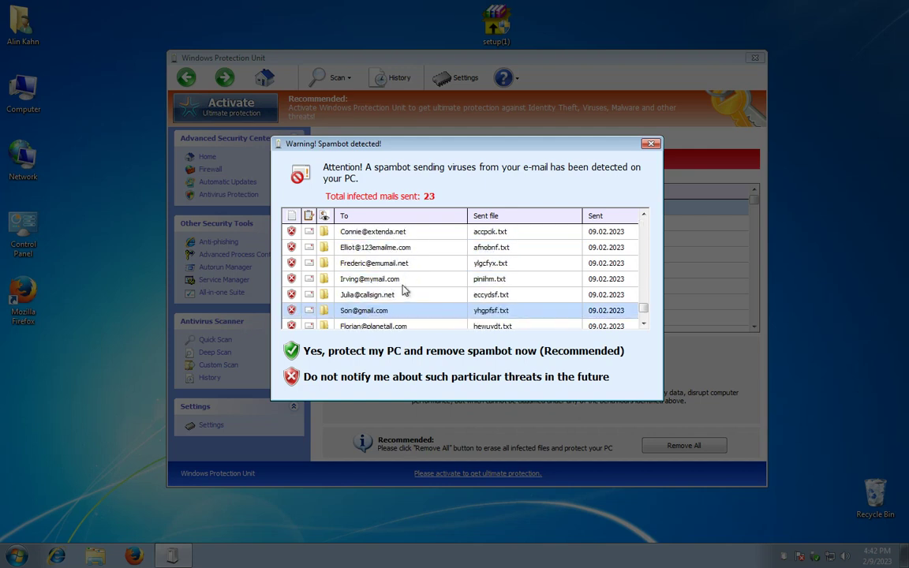
{"action": "key", "text": "Up"}
{"action": "key", "text": "Up"}
{"action": "key", "text": "Up"}
{"action": "key", "text": "Up"}
{"action": "key", "text": "Up"}
{"action": "key", "text": "Up"}
{"action": "key", "text": "Up"}
{"action": "key", "text": "Up"}
{"action": "key", "text": "Up"}
{"action": "key", "text": "Up"}
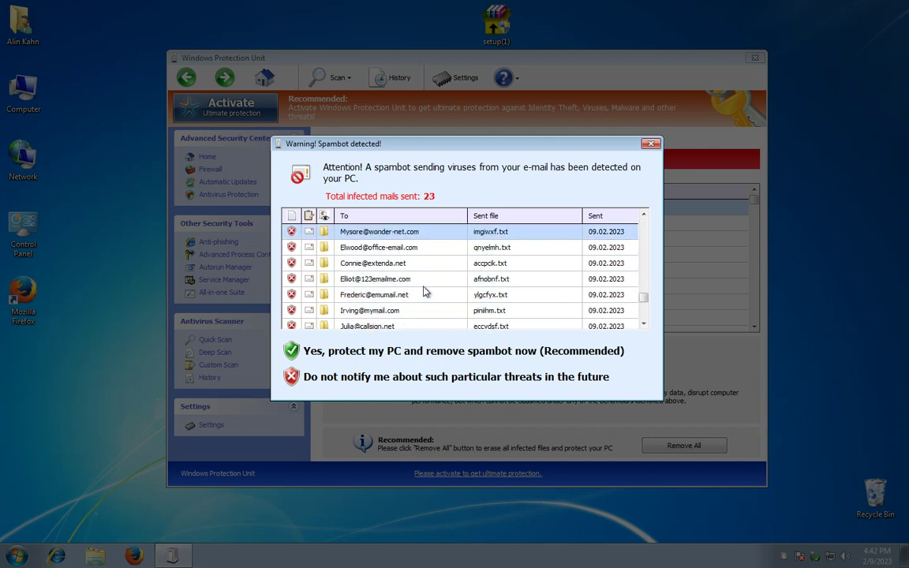
{"action": "key", "text": "Down"}
{"action": "key", "text": "Down"}
{"action": "key", "text": "Down"}
{"action": "key", "text": "Down"}
{"action": "key", "text": "Down"}
{"action": "key", "text": "Down"}
{"action": "key", "text": "Down"}
{"action": "key", "text": "Down"}
{"action": "key", "text": "Down"}
{"action": "key", "text": "Down"}
{"action": "key", "text": "Down"}
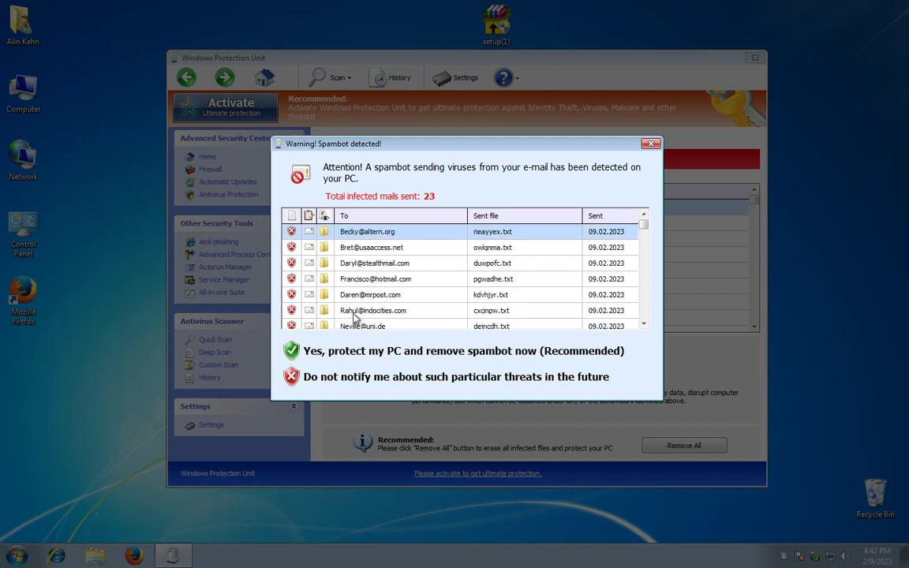
{"action": "left_click", "coordinate": [405, 280]}
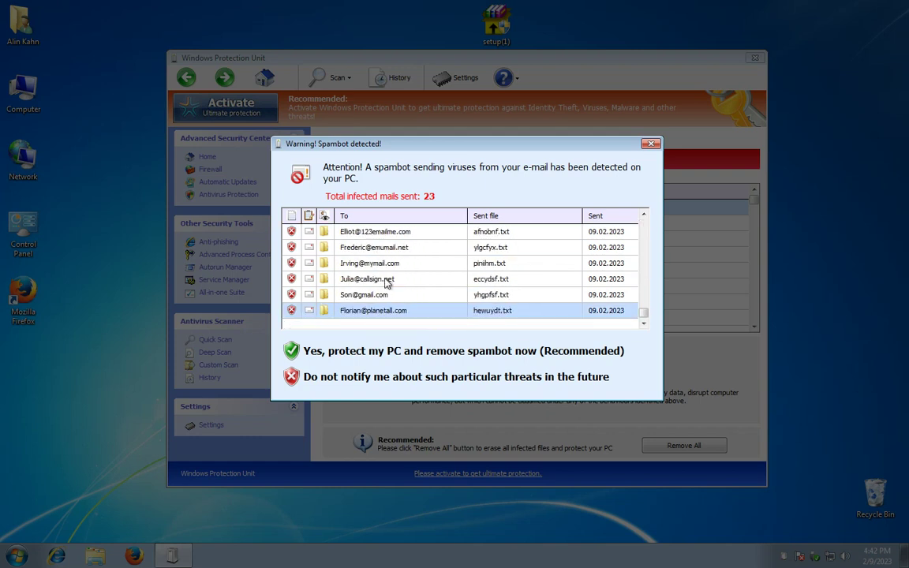
{"action": "left_click", "coordinate": [388, 372]}
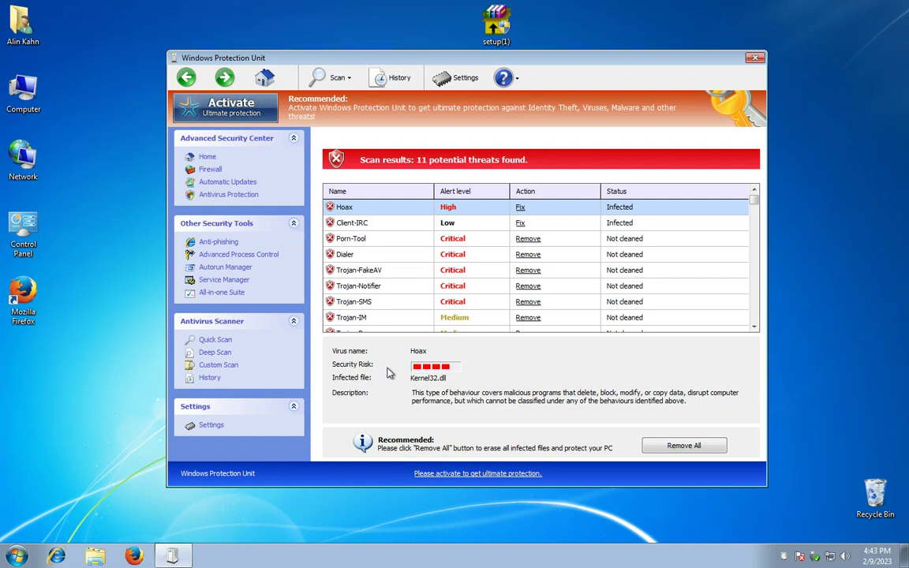
Try to enable anti-phishing protection, dismiss the trial version prompt, and close the Windows Protection Unit window.
{"action": "left_click", "coordinate": [216, 246]}
{"action": "left_click", "coordinate": [430, 223]}
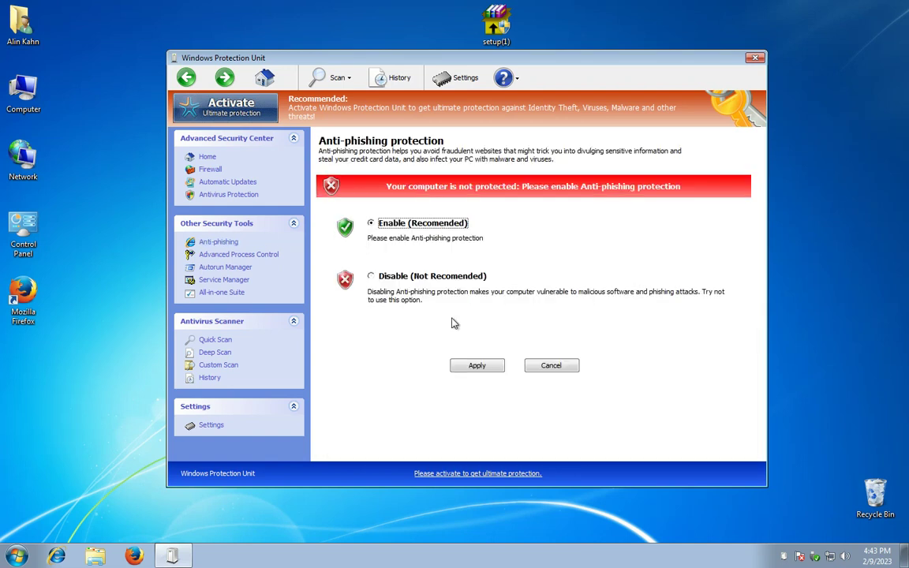
{"action": "left_click", "coordinate": [477, 365]}
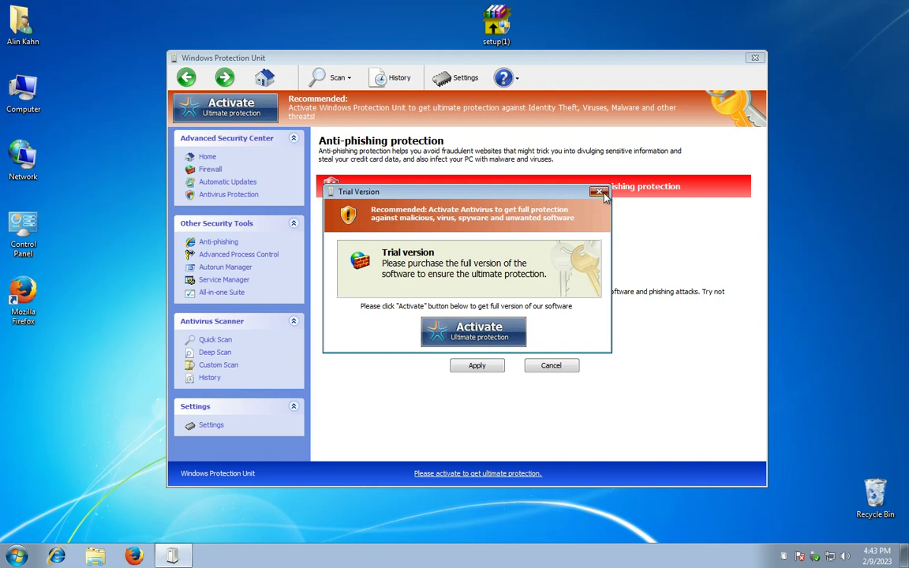
{"action": "left_click", "coordinate": [599, 192]}
{"action": "left_click", "coordinate": [754, 58]}
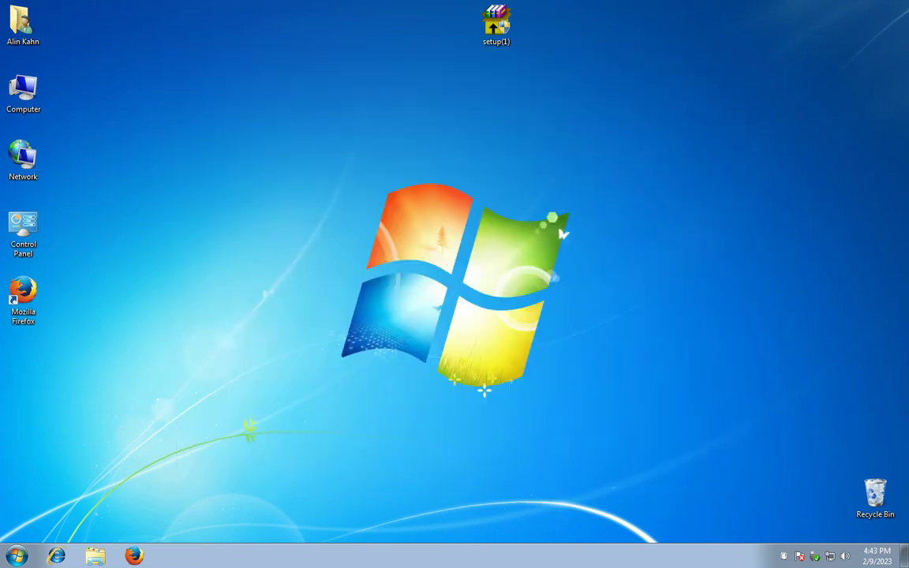
Test Solitaire by moving the five of clubs onto the six of hearts, and close the game.
{"action": "key", "text": "super"}
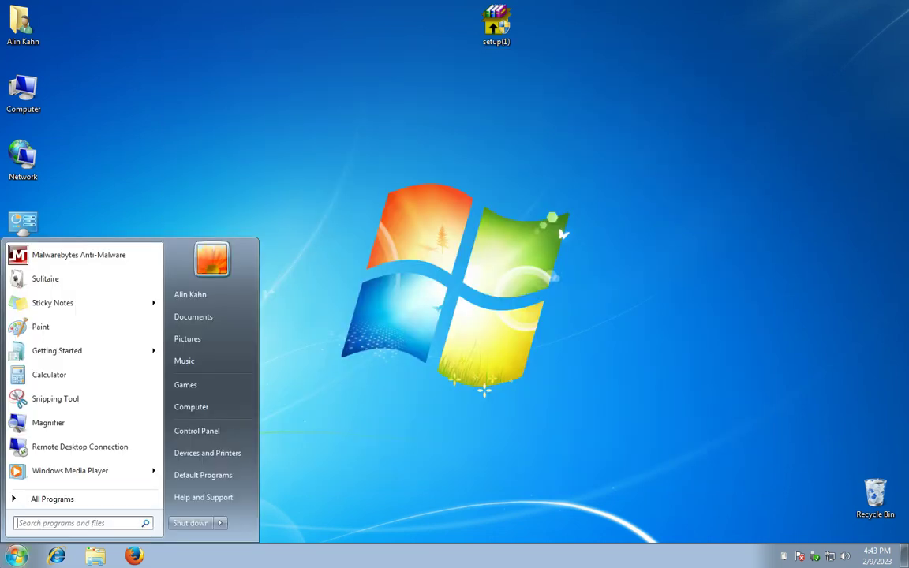
{"action": "left_click", "coordinate": [94, 281]}
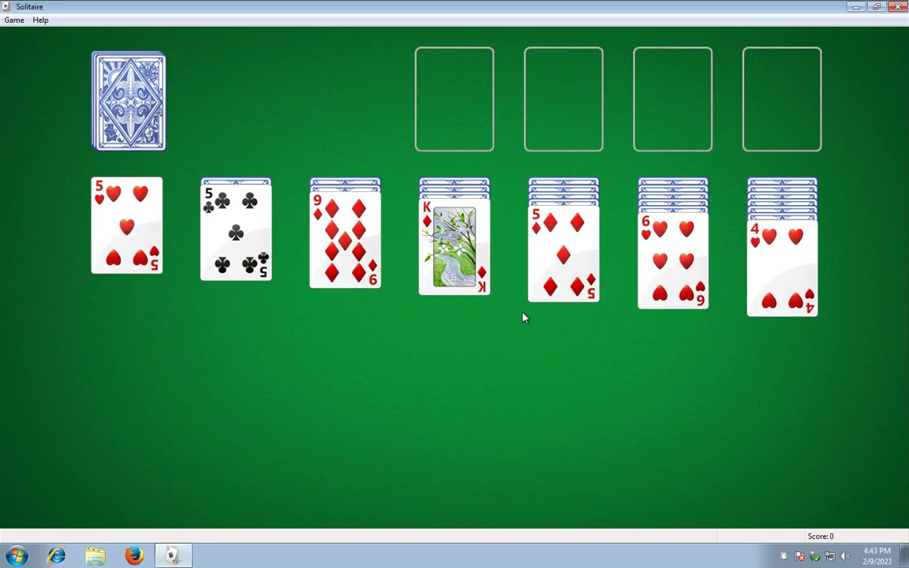
{"action": "left_click", "coordinate": [271, 265]}
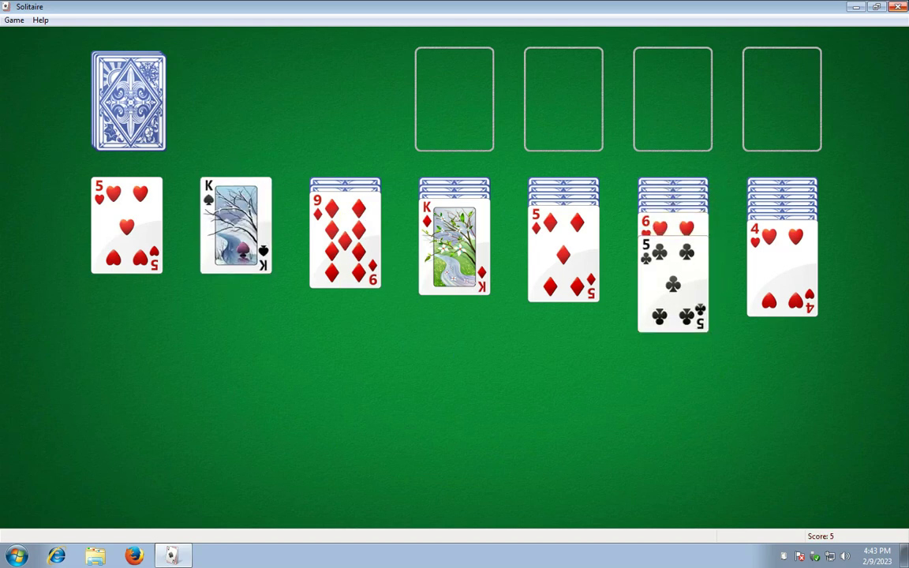
{"action": "key", "text": "alt+F4"}
{"action": "left_click", "coordinate": [485, 284]}
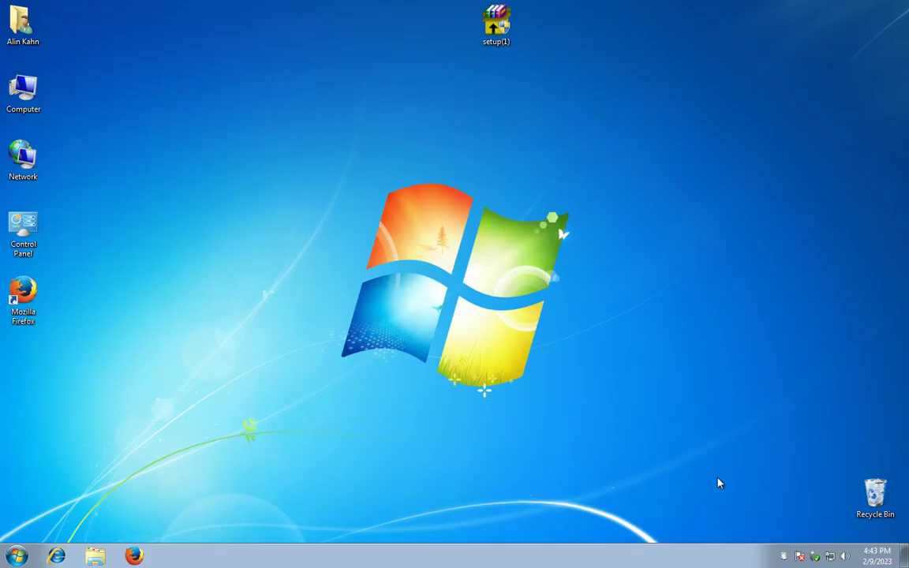
Reopen Windows Protection Unit and go through its home page and all the pages under Other Security Tools.
{"action": "left_click", "coordinate": [792, 563]}
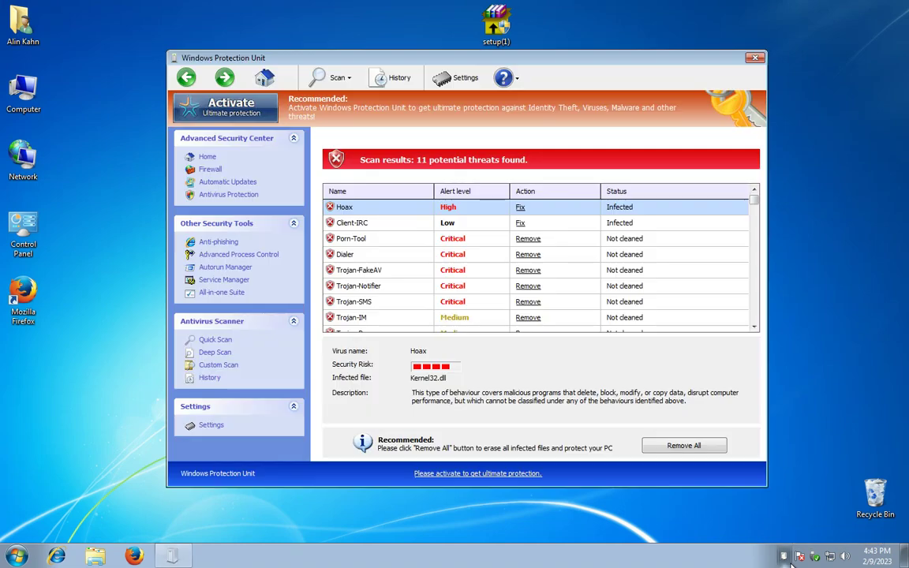
{"action": "left_click", "coordinate": [207, 157]}
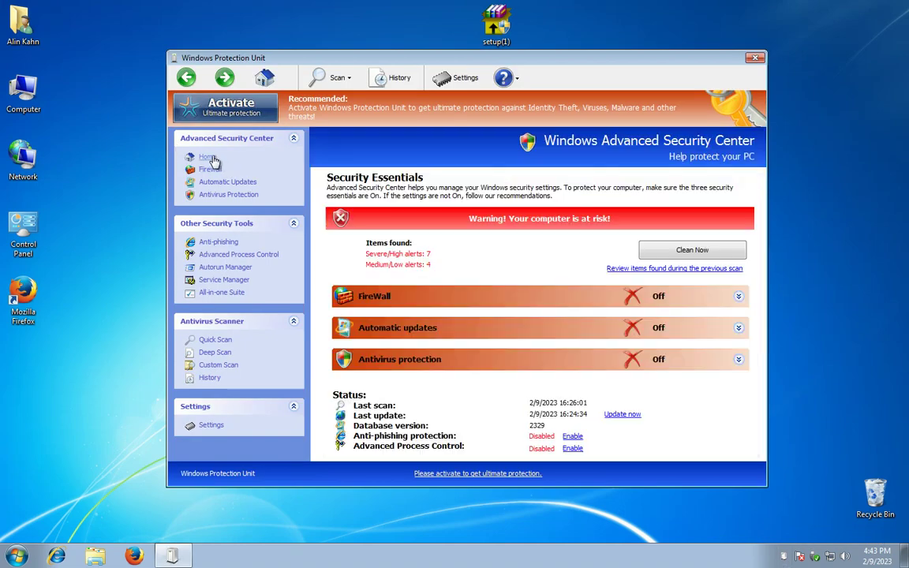
{"action": "left_click", "coordinate": [225, 242]}
{"action": "left_click", "coordinate": [246, 255]}
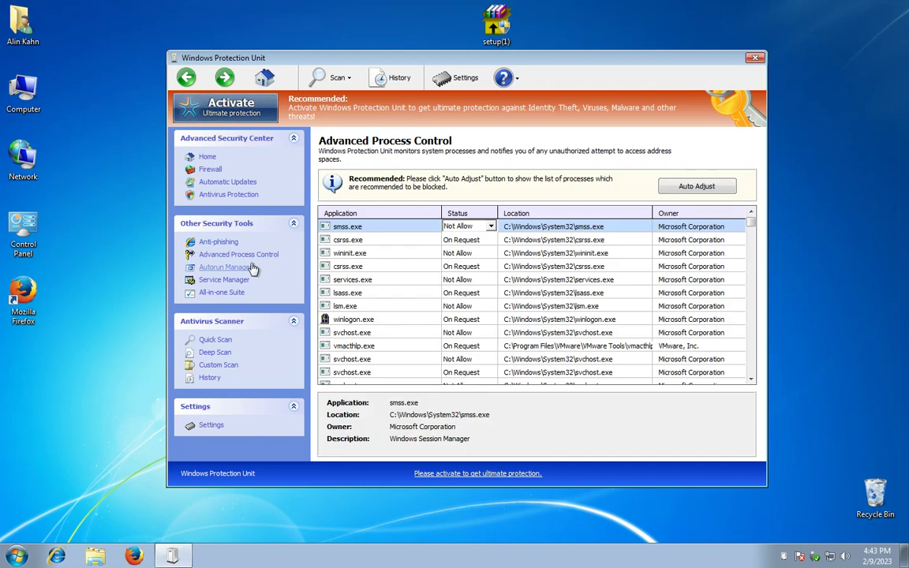
{"action": "left_click", "coordinate": [246, 269]}
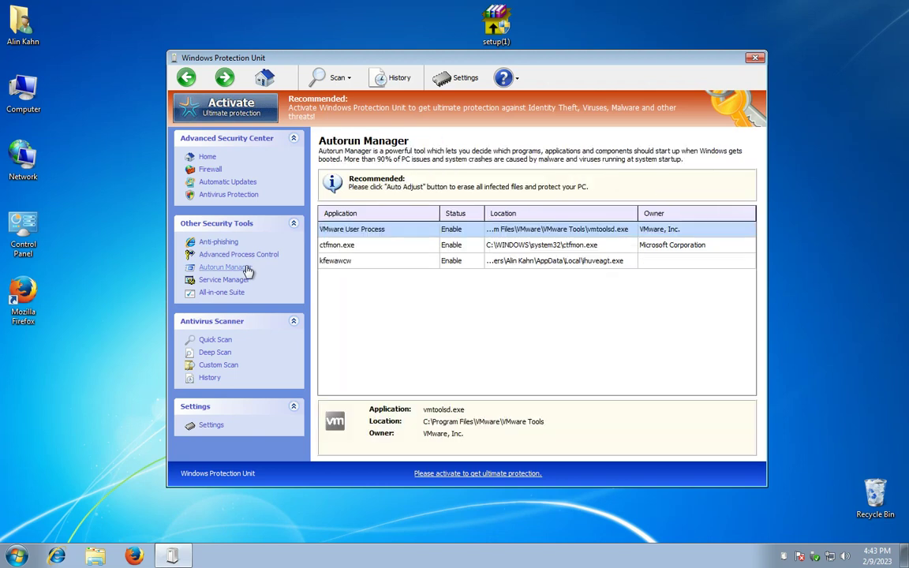
{"action": "left_click", "coordinate": [239, 282]}
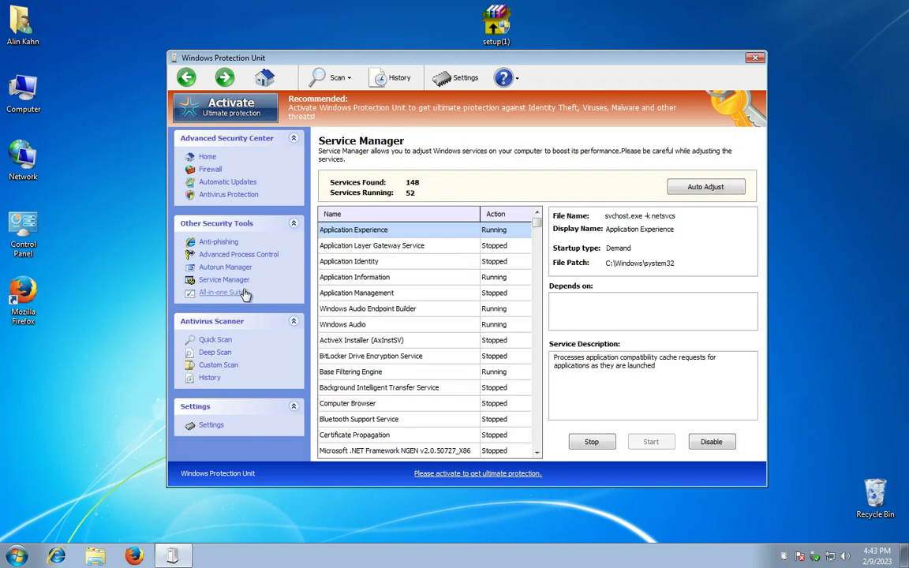
{"action": "left_click", "coordinate": [235, 292]}
View the Quick Scan and Deep Scan pages, and open the Custom Scan folder selection and close it without choosing a folder.
{"action": "left_click", "coordinate": [233, 340]}
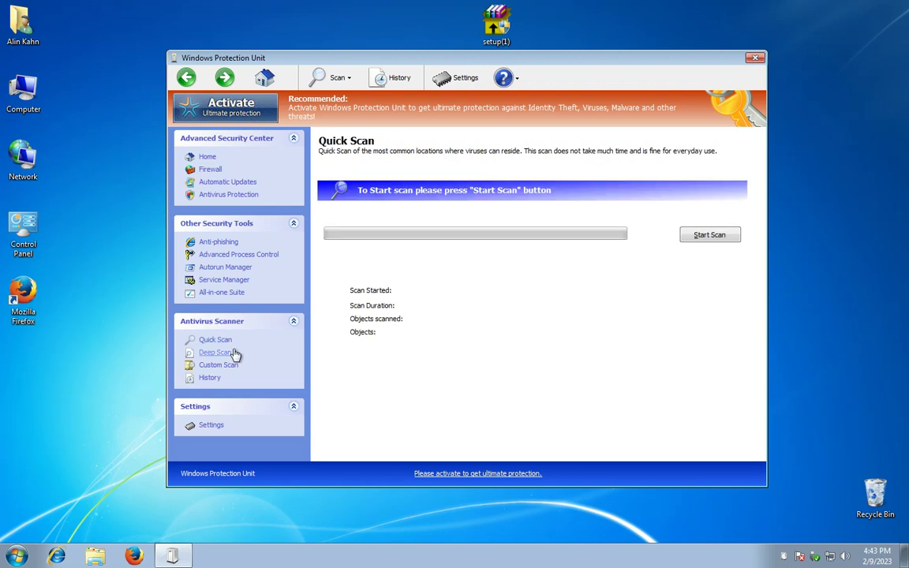
{"action": "left_click", "coordinate": [232, 353]}
{"action": "left_click", "coordinate": [226, 367]}
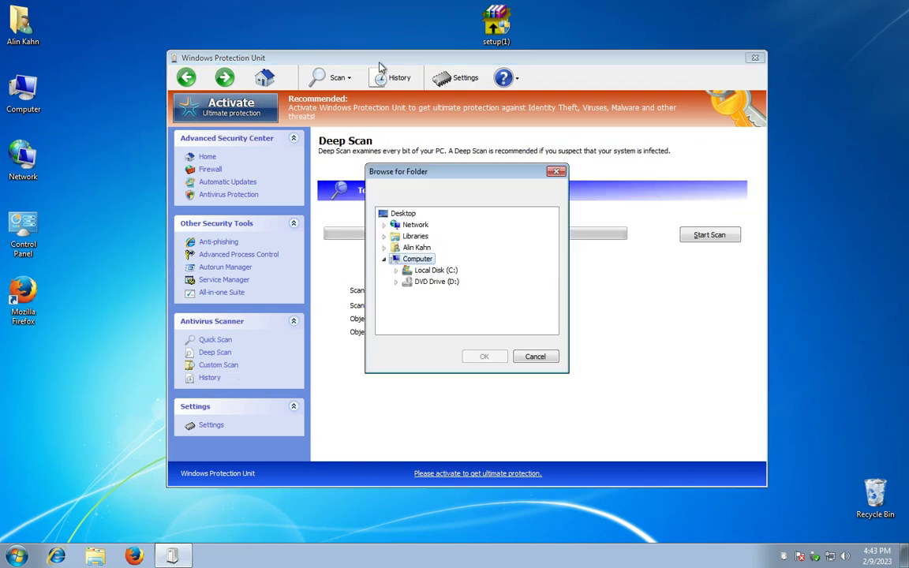
{"action": "left_click", "coordinate": [552, 176]}
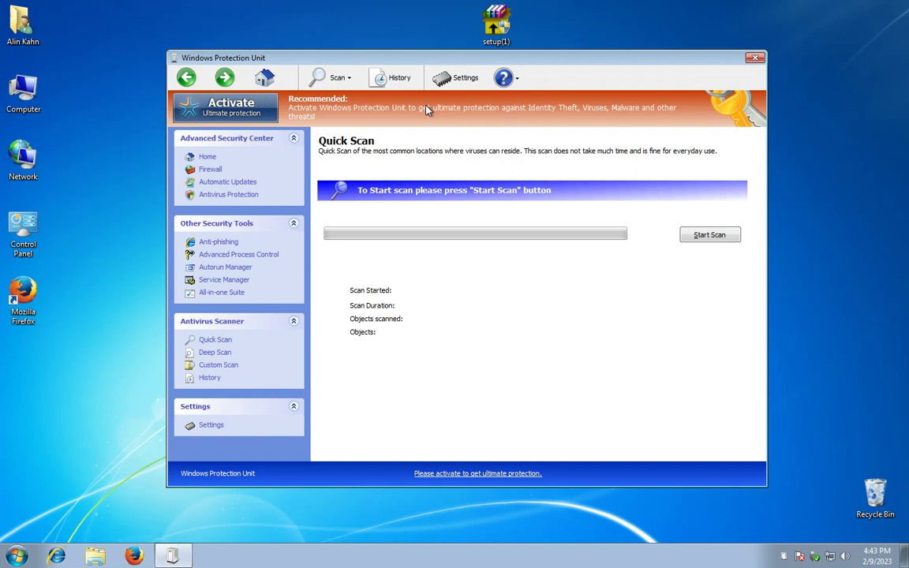
Return to the home page and expand its automatic updates section.
{"action": "left_click", "coordinate": [337, 78]}
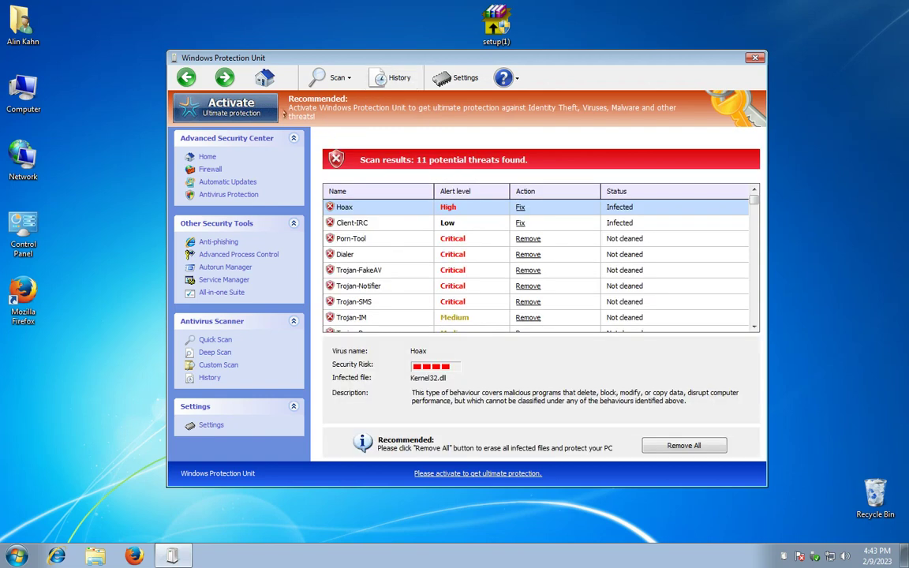
{"action": "left_click", "coordinate": [208, 157]}
{"action": "left_click", "coordinate": [222, 146]}
{"action": "left_click", "coordinate": [222, 145]}
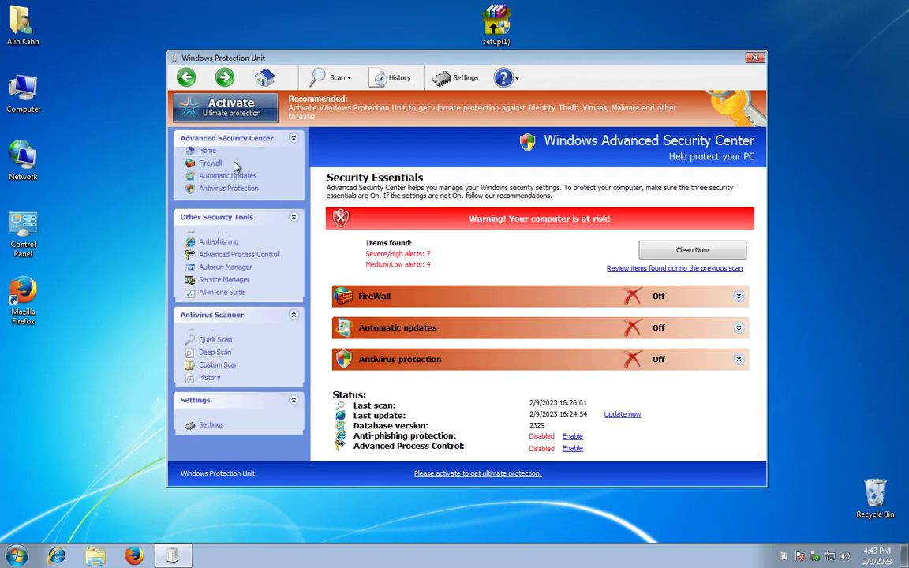
{"action": "left_click", "coordinate": [210, 182]}
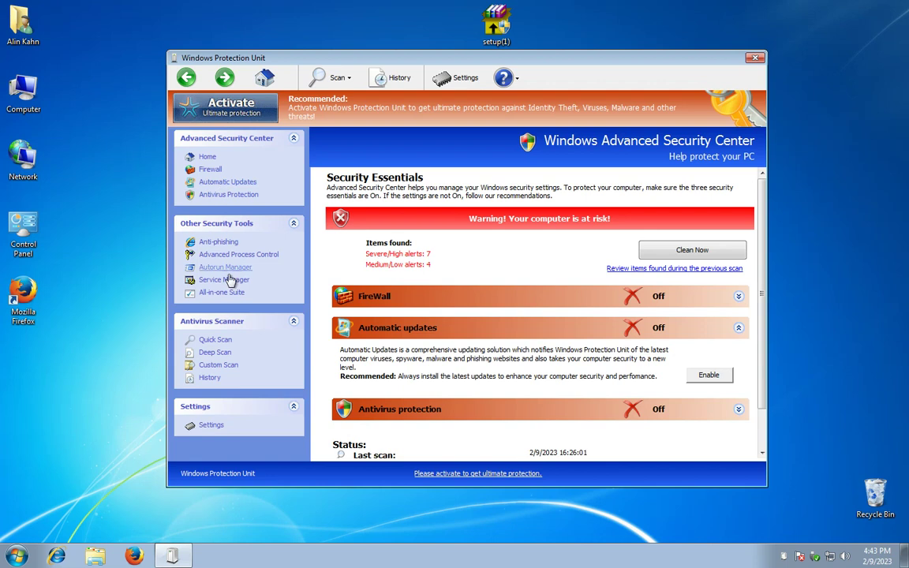
{"action": "key", "text": "super"}
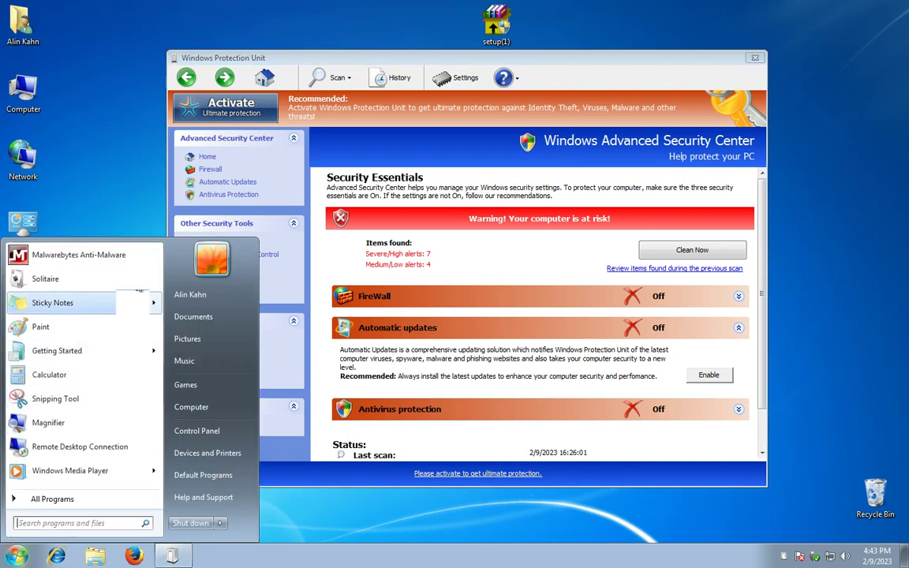
{"action": "left_click", "coordinate": [338, 133]}
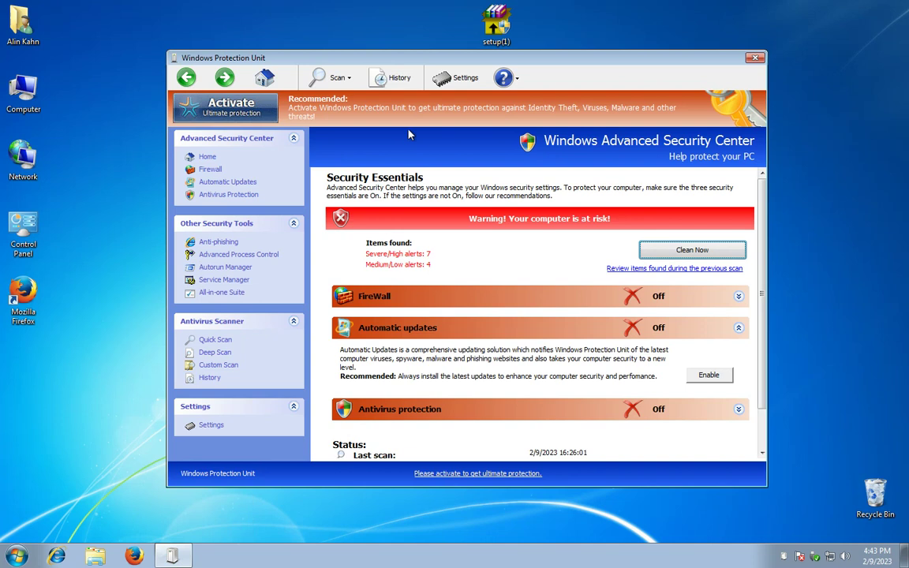
Close Windows Protection Unit, try launching Internet Explorer, and dismiss the fake firewall warning.
{"action": "left_click", "coordinate": [755, 58]}
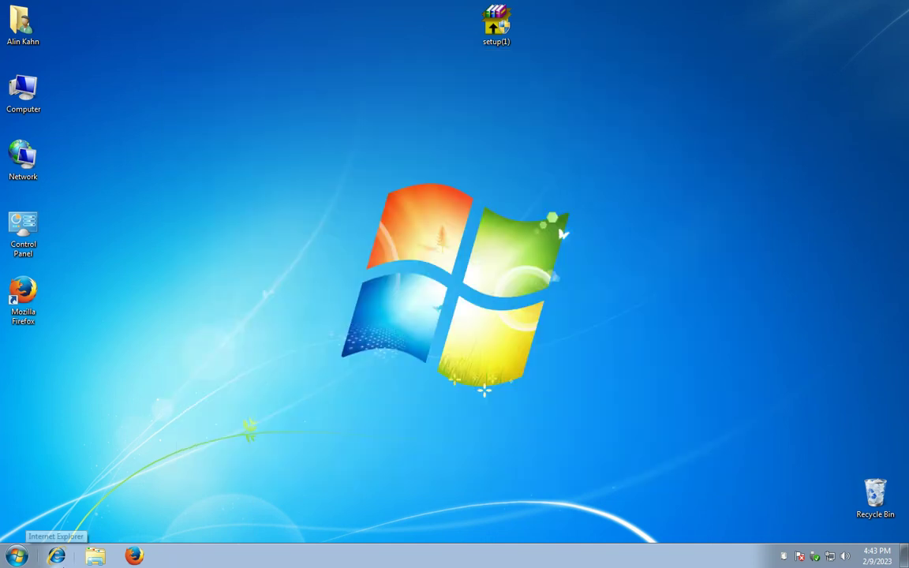
{"action": "left_click", "coordinate": [56, 556]}
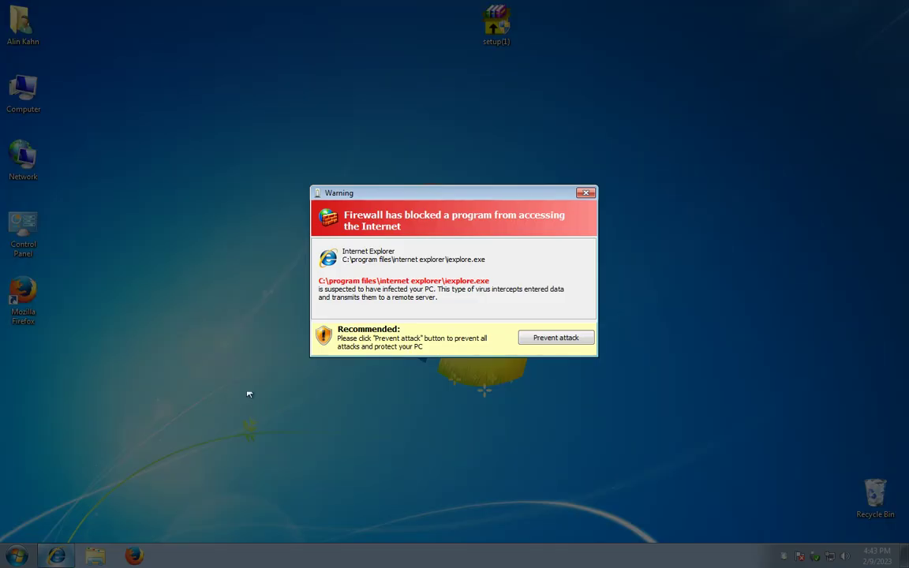
{"action": "left_click", "coordinate": [585, 194]}
{"action": "left_click", "coordinate": [16, 556]}
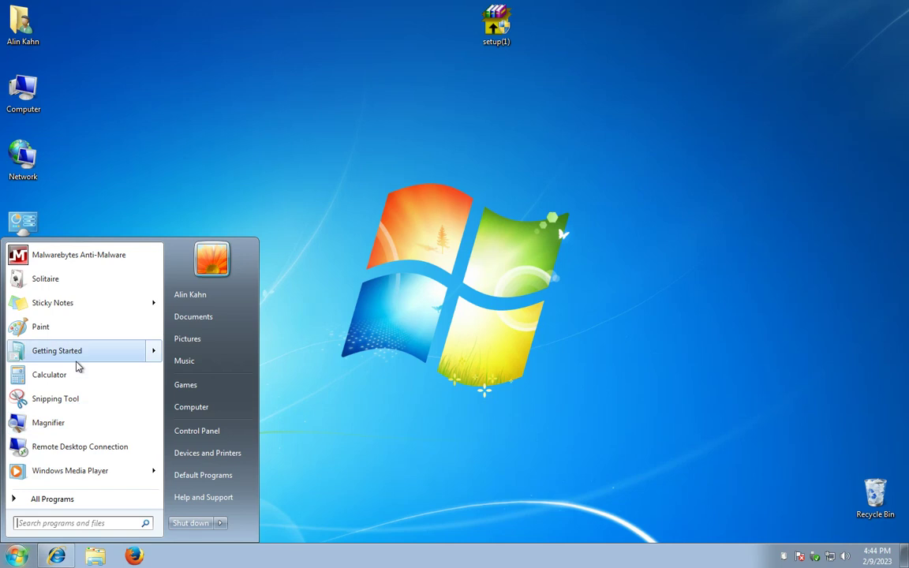
{"action": "mouse_move", "coordinate": [76, 361]}
{"action": "left_click", "coordinate": [536, 379]}
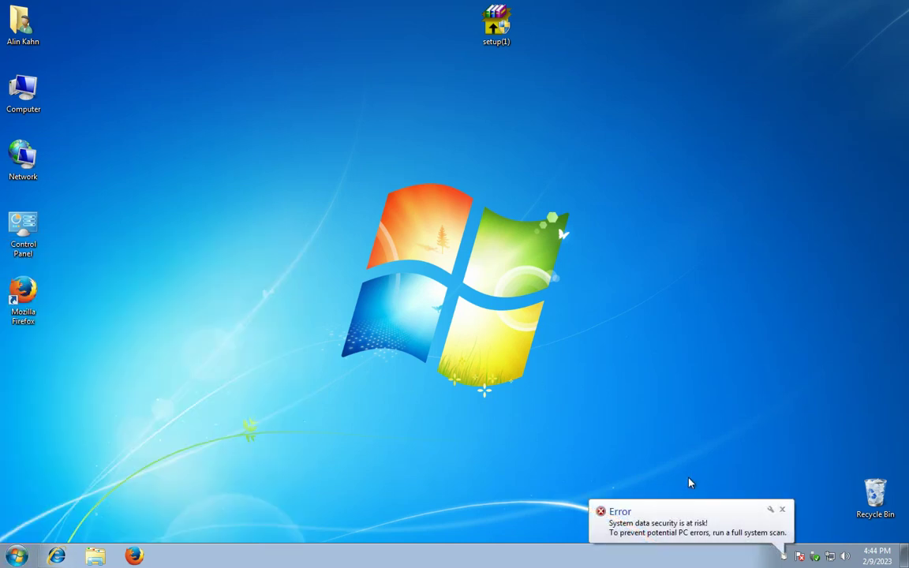
Open Windows Protection Unit from the error notification and try to enable the firewall in the home page's FireWall section.
{"action": "left_click", "coordinate": [694, 521]}
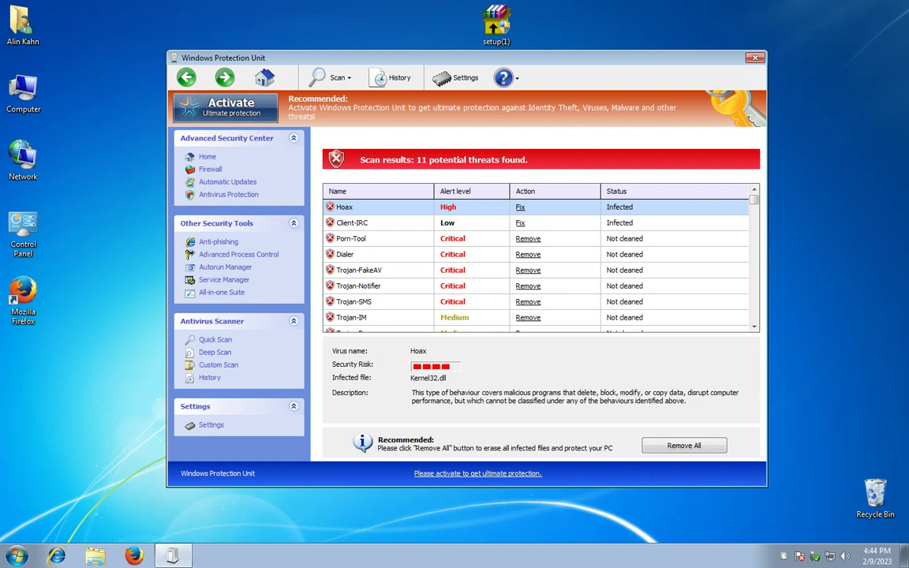
{"action": "left_click", "coordinate": [243, 195]}
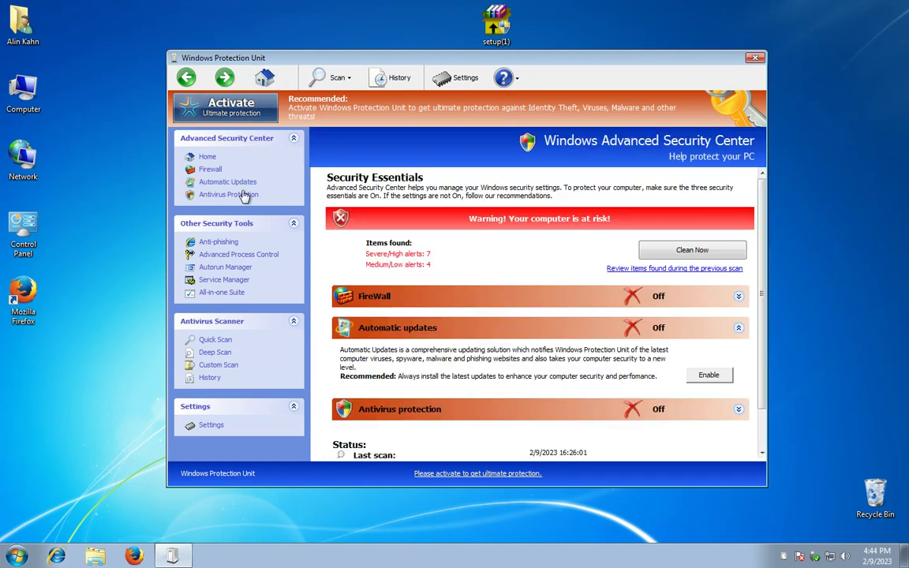
{"action": "left_click", "coordinate": [422, 296]}
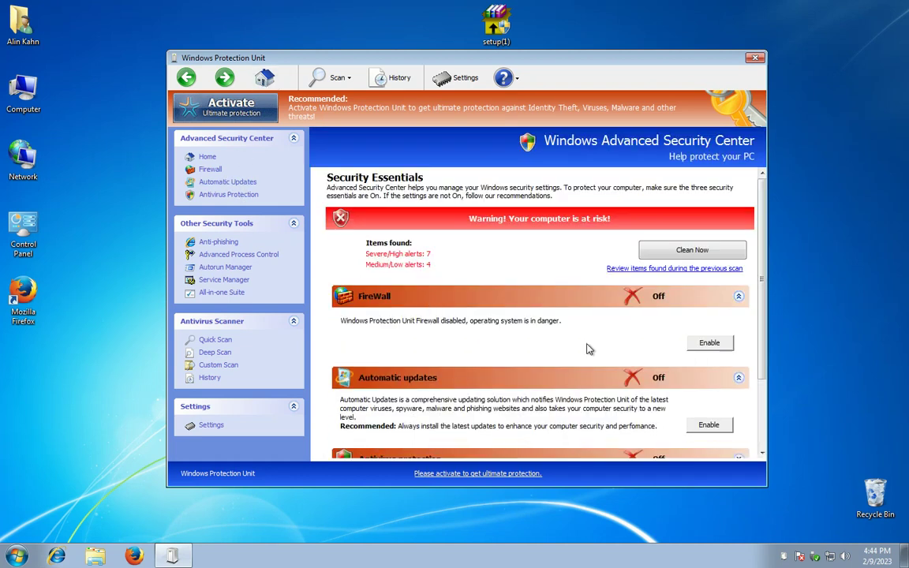
{"action": "left_click", "coordinate": [712, 349]}
{"action": "left_click", "coordinate": [601, 181]}
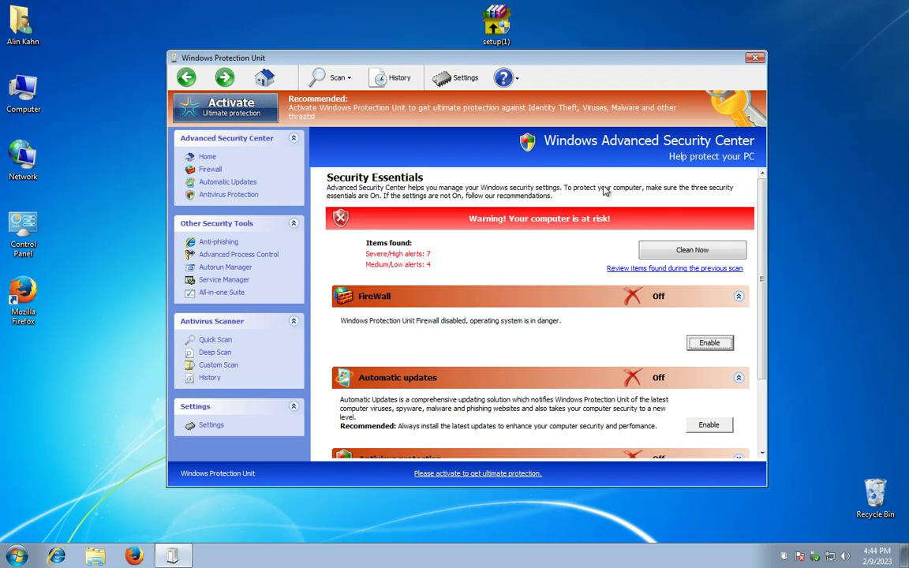
Close Windows Protection Unit and try to start Task Manager.
{"action": "left_click", "coordinate": [755, 57]}
{"action": "right_click", "coordinate": [483, 556]}
{"action": "left_click", "coordinate": [505, 526]}
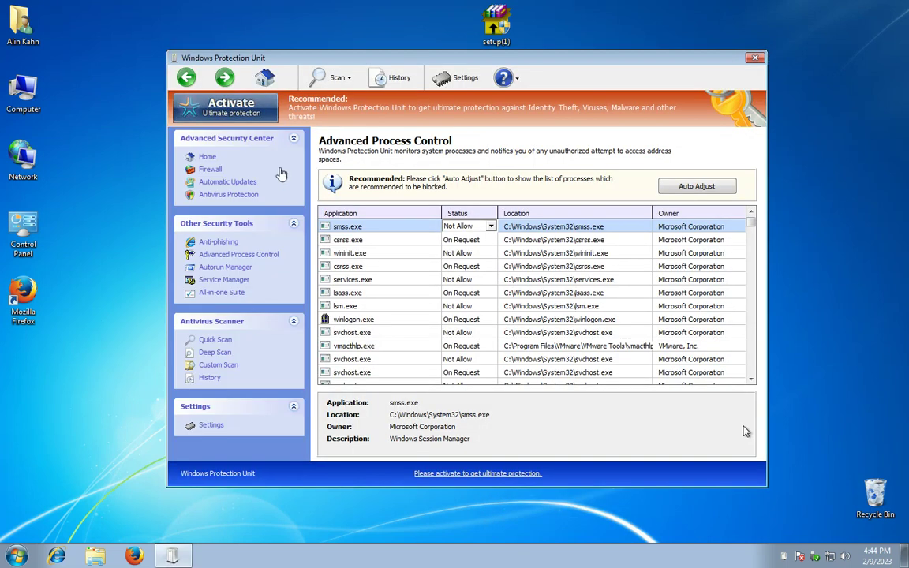
View the home and Firewall pages with the FireWall section, and close Windows Protection Unit.
{"action": "left_click", "coordinate": [213, 159]}
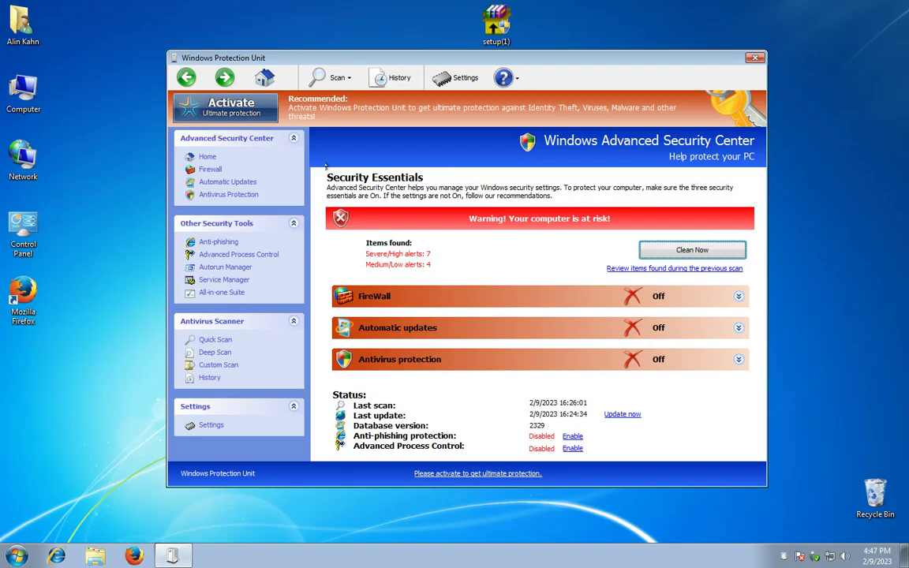
{"action": "left_click", "coordinate": [210, 169]}
{"action": "left_click", "coordinate": [459, 300]}
{"action": "left_click", "coordinate": [754, 58]}
{"action": "key", "text": "super"}
{"action": "left_click", "coordinate": [359, 183]}
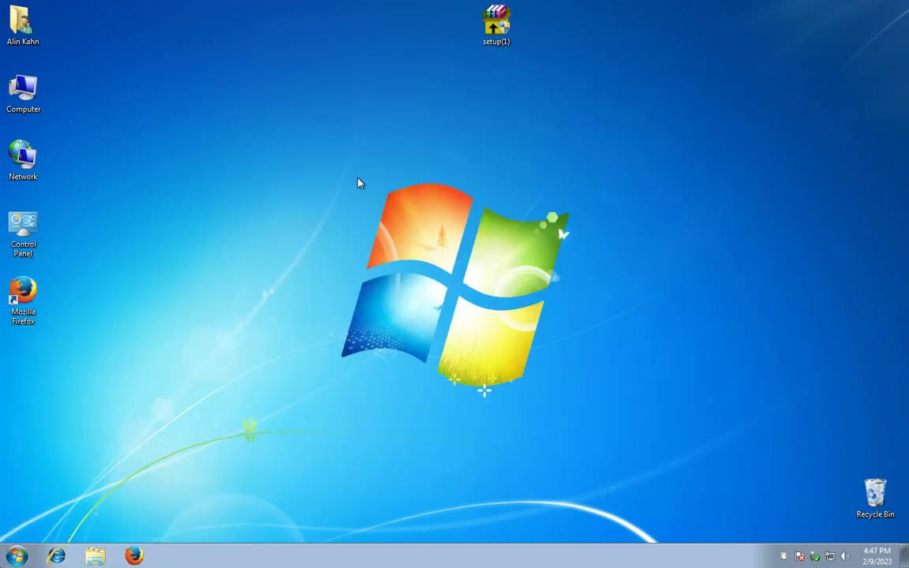
Apply the Unsaved Theme from My Themes in the desktop personalization settings and close the settings window.
{"action": "right_click", "coordinate": [342, 84]}
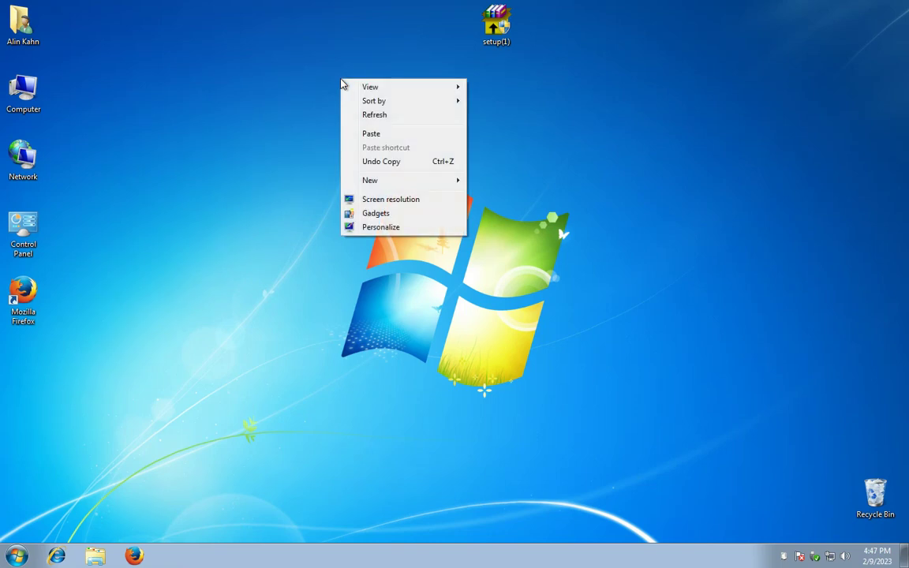
{"action": "left_click", "coordinate": [390, 227]}
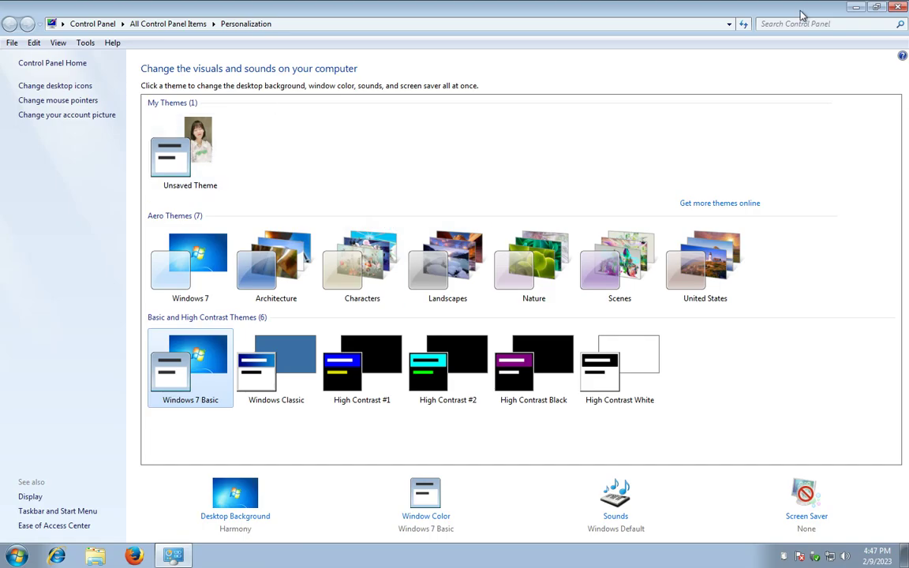
{"action": "double_click", "coordinate": [800, 16]}
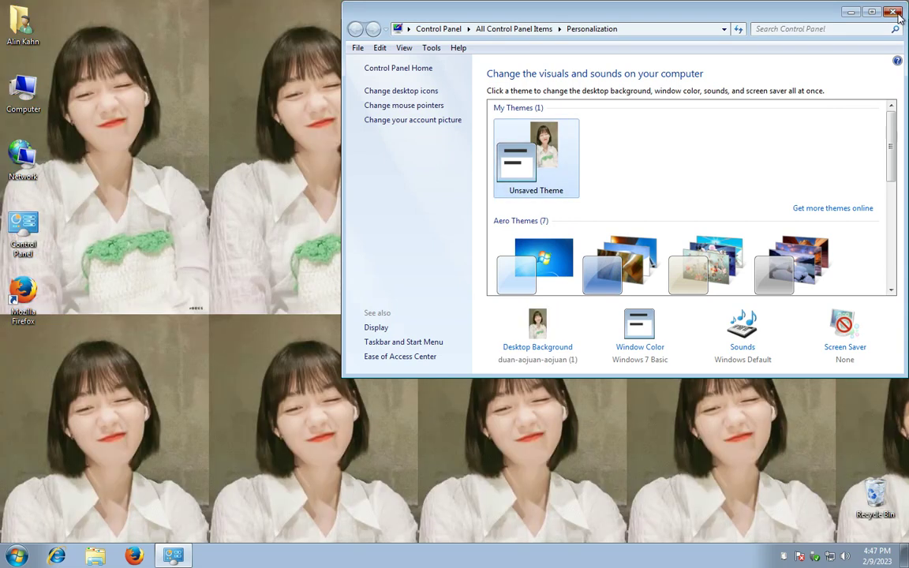
{"action": "left_click", "coordinate": [892, 12]}
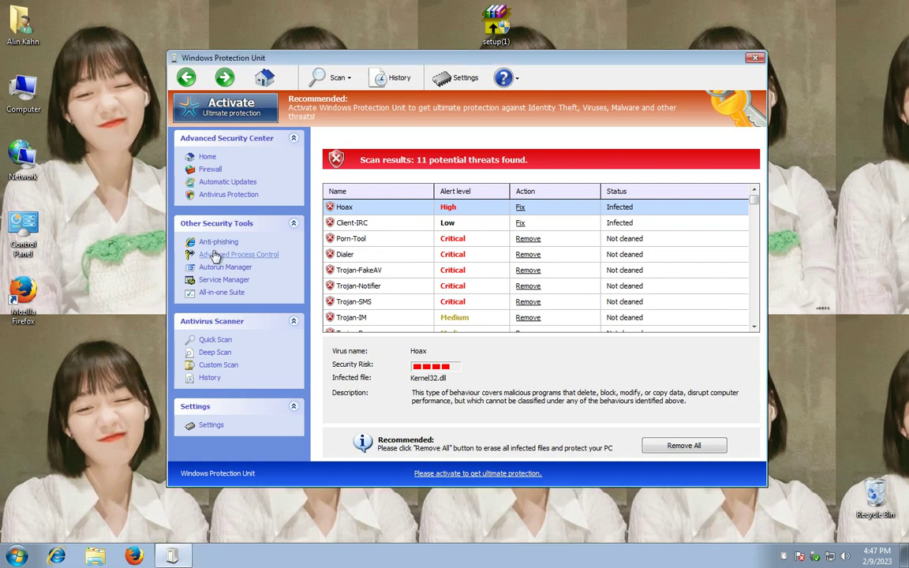
Examine the Advanced Process Control list and go through the services listed in Service Manager.
{"action": "left_click", "coordinate": [209, 255]}
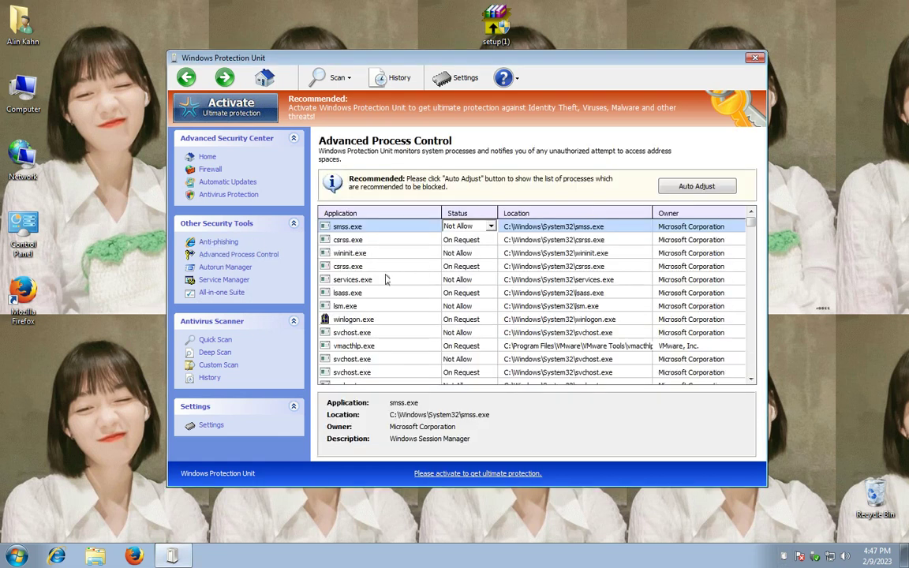
{"action": "left_click", "coordinate": [222, 279]}
{"action": "key", "text": "Down"}
{"action": "key", "text": "Down"}
{"action": "key", "text": "Down"}
{"action": "key", "text": "Down"}
{"action": "key", "text": "Down"}
{"action": "key", "text": "Down"}
{"action": "key", "text": "Down"}
{"action": "key", "text": "Down"}
{"action": "key", "text": "Down"}
{"action": "key", "text": "Down"}
{"action": "key", "text": "Down"}
{"action": "key", "text": "Down"}
{"action": "key", "text": "Down"}
{"action": "key", "text": "Down"}
{"action": "key", "text": "Down"}
{"action": "key", "text": "Down"}
{"action": "key", "text": "Down"}
{"action": "key", "text": "Down"}
{"action": "key", "text": "Down"}
{"action": "key", "text": "Down"}
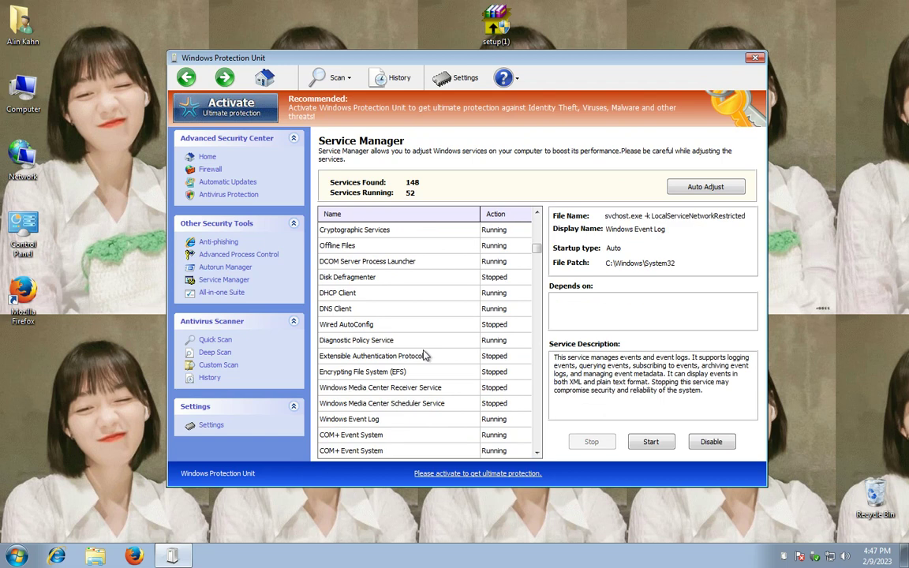
View Autorun Manager and go through the All-in-one Suite utilities down to Device Manager and back up to Time and date.
{"action": "left_click", "coordinate": [206, 266]}
{"action": "left_click", "coordinate": [217, 290]}
{"action": "left_click", "coordinate": [523, 305]}
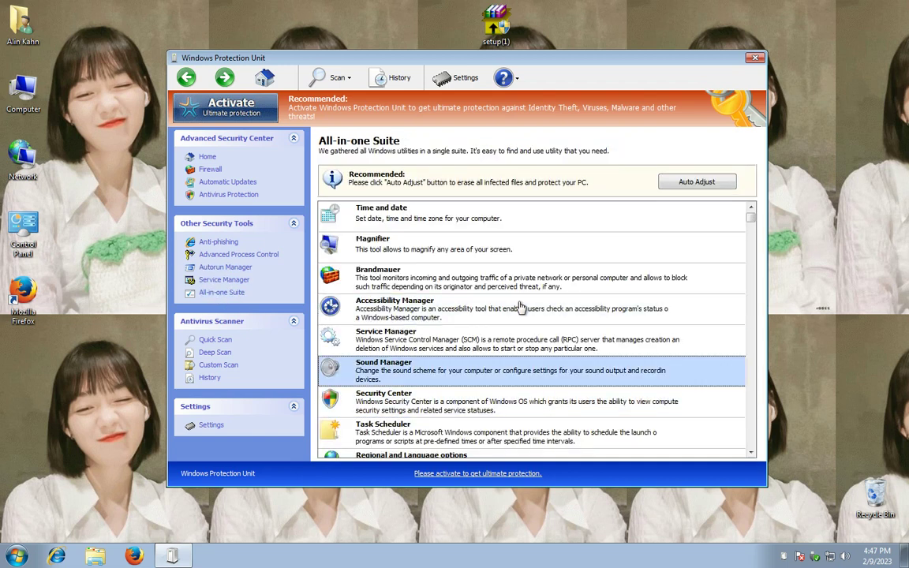
{"action": "key", "text": "Down"}
{"action": "key", "text": "Down"}
{"action": "key", "text": "Down"}
{"action": "key", "text": "Down"}
{"action": "key", "text": "Down"}
{"action": "key", "text": "Down"}
{"action": "key", "text": "Down"}
{"action": "key", "text": "Down"}
{"action": "key", "text": "Down"}
{"action": "key", "text": "Down"}
{"action": "key", "text": "Down"}
{"action": "key", "text": "Down"}
{"action": "key", "text": "Down"}
{"action": "key", "text": "Down"}
{"action": "key", "text": "Down"}
{"action": "key", "text": "Down"}
{"action": "key", "text": "Down"}
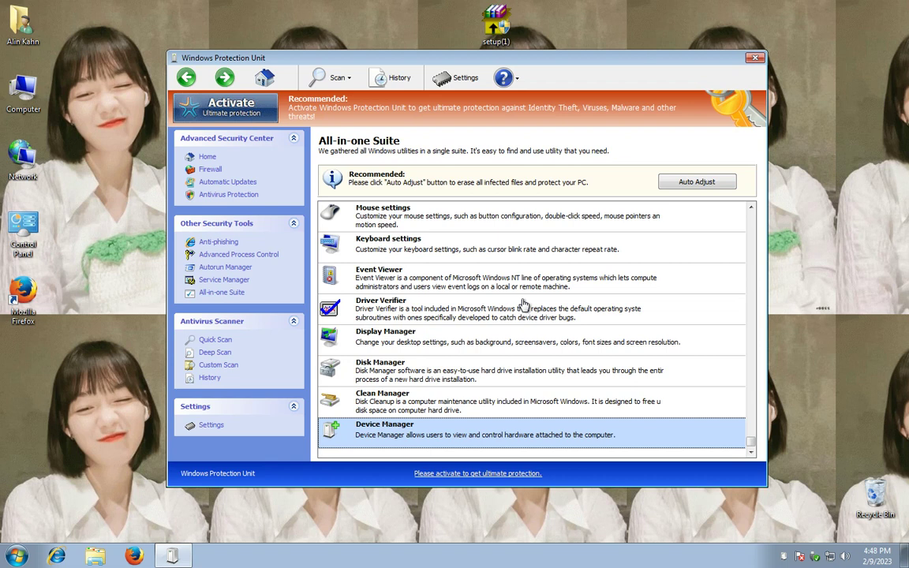
{"action": "key", "text": "Up"}
{"action": "key", "text": "Up"}
{"action": "key", "text": "Up"}
{"action": "key", "text": "Up"}
{"action": "key", "text": "Up"}
{"action": "key", "text": "Up"}
{"action": "key", "text": "Up"}
{"action": "key", "text": "Up"}
{"action": "key", "text": "Up"}
{"action": "key", "text": "Up"}
{"action": "key", "text": "Up"}
{"action": "key", "text": "Up"}
{"action": "key", "text": "Up"}
{"action": "key", "text": "Up"}
{"action": "key", "text": "Up"}
{"action": "key", "text": "Up"}
{"action": "key", "text": "Up"}
{"action": "key", "text": "Up"}
{"action": "key", "text": "Up"}
{"action": "key", "text": "Up"}
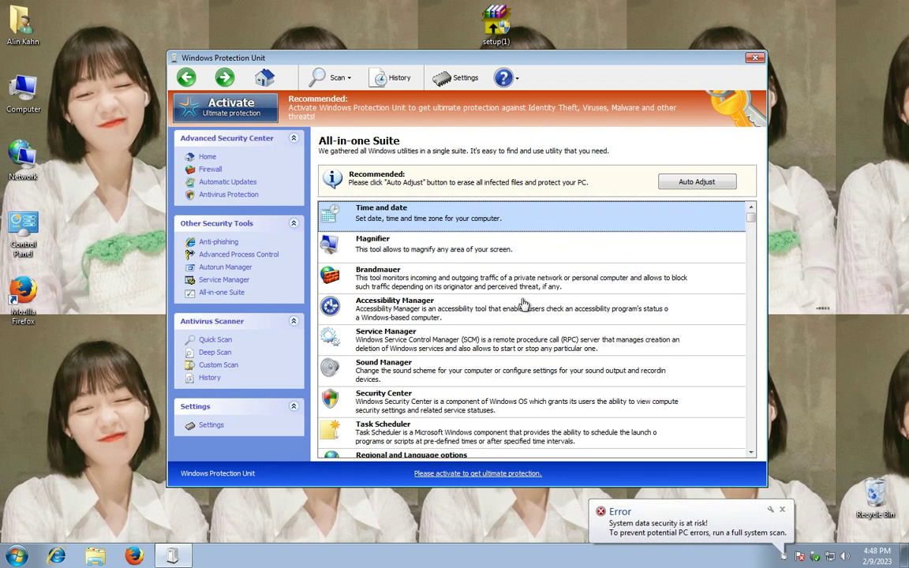
Close Windows Protection Unit, reopen its scan results from the error notification, and close it again.
{"action": "left_click", "coordinate": [754, 59]}
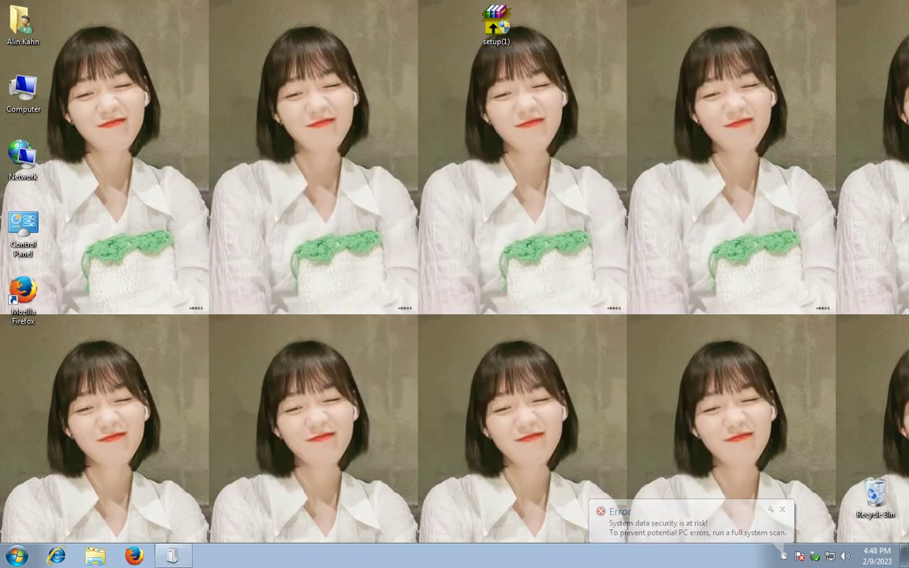
{"action": "left_click", "coordinate": [752, 513]}
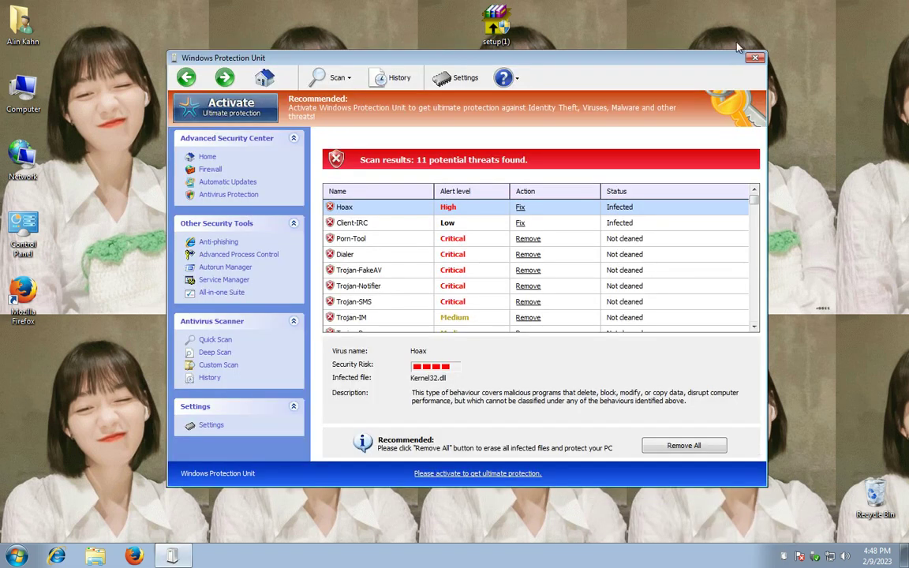
{"action": "left_click", "coordinate": [755, 59]}
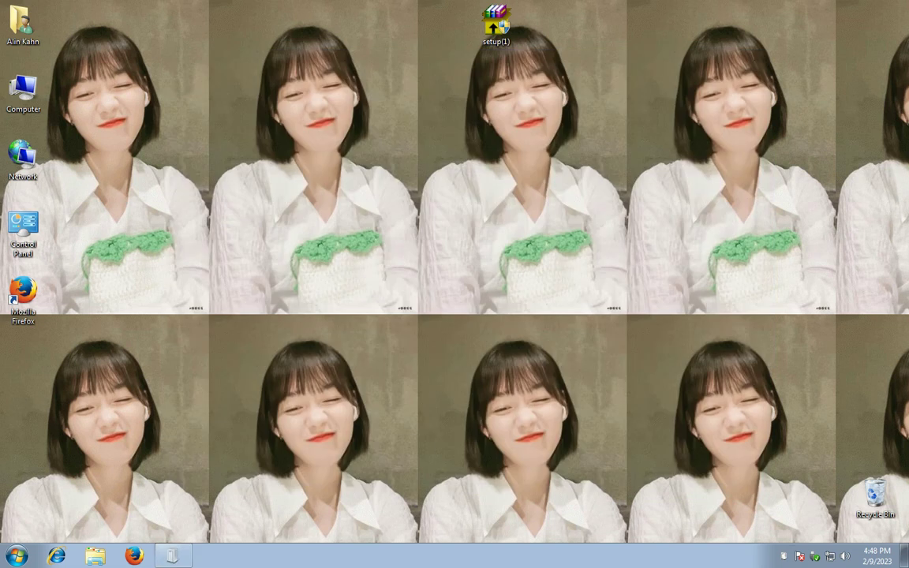
Restart the computer and bring up the Advanced Boot Options for Windows 7.
{"action": "key", "text": "super"}
{"action": "left_click", "coordinate": [224, 522]}
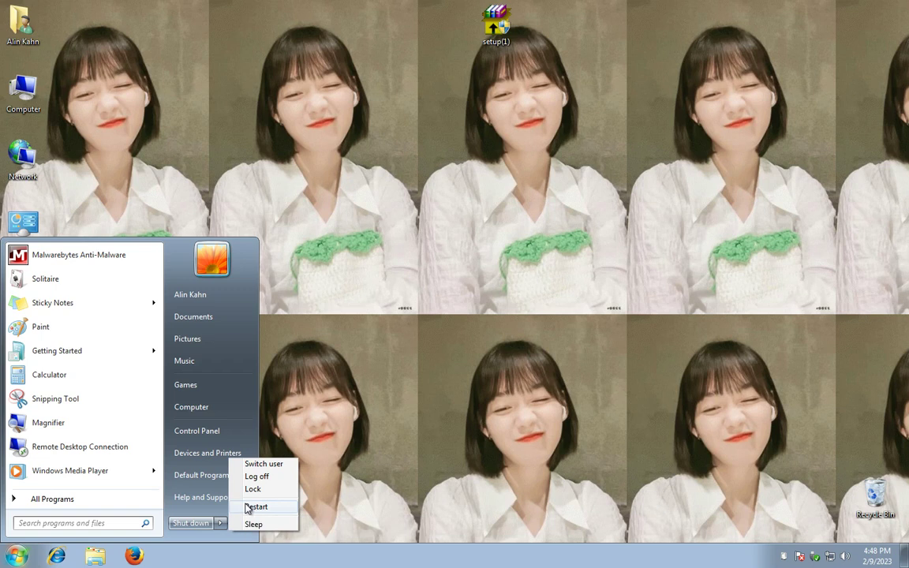
{"action": "left_click", "coordinate": [249, 507]}
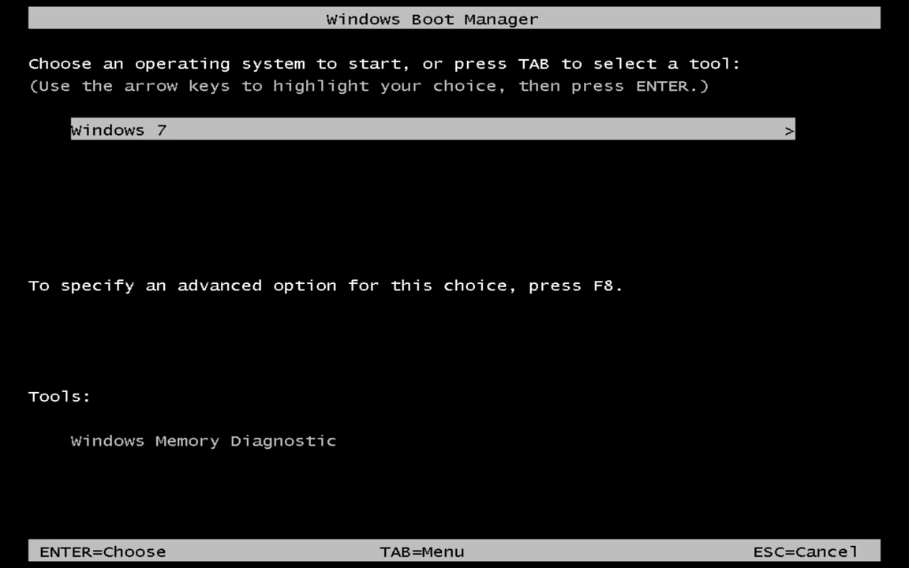
{"action": "key", "text": "Return"}
{"action": "key", "text": "F8"}
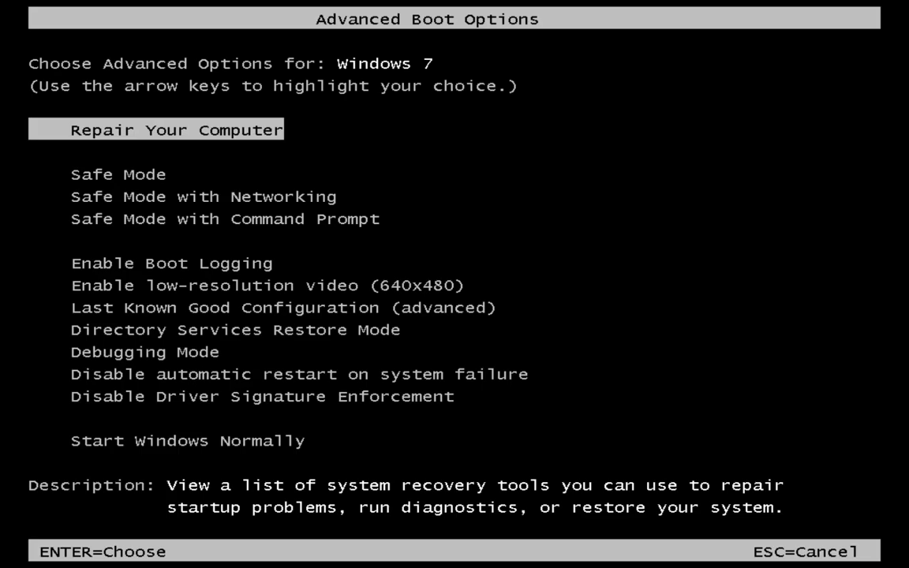
Start Windows 7 in Safe Mode with Networking.
{"action": "key", "text": "Down"}
{"action": "key", "text": "Down"}
{"action": "key", "text": "Down"}
{"action": "key", "text": "Up"}
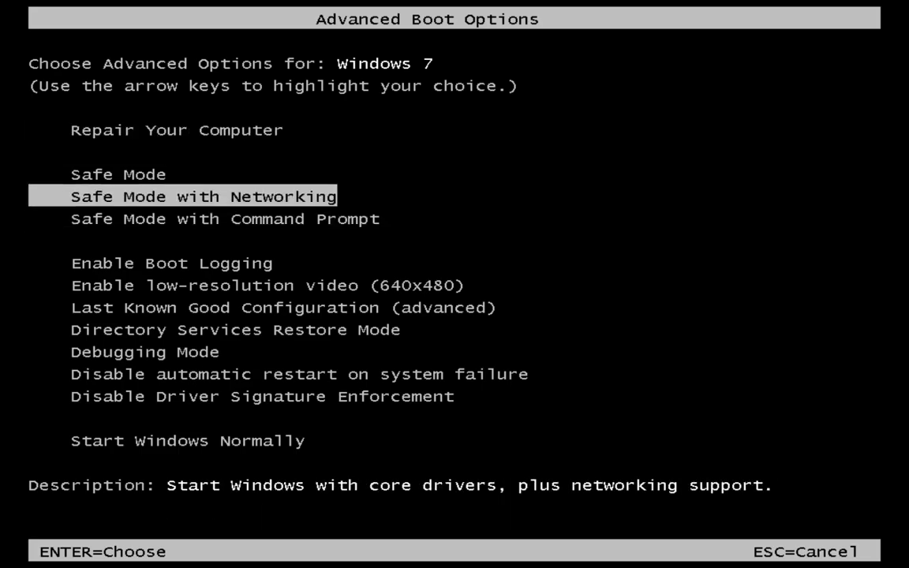
{"action": "key", "text": "Return"}
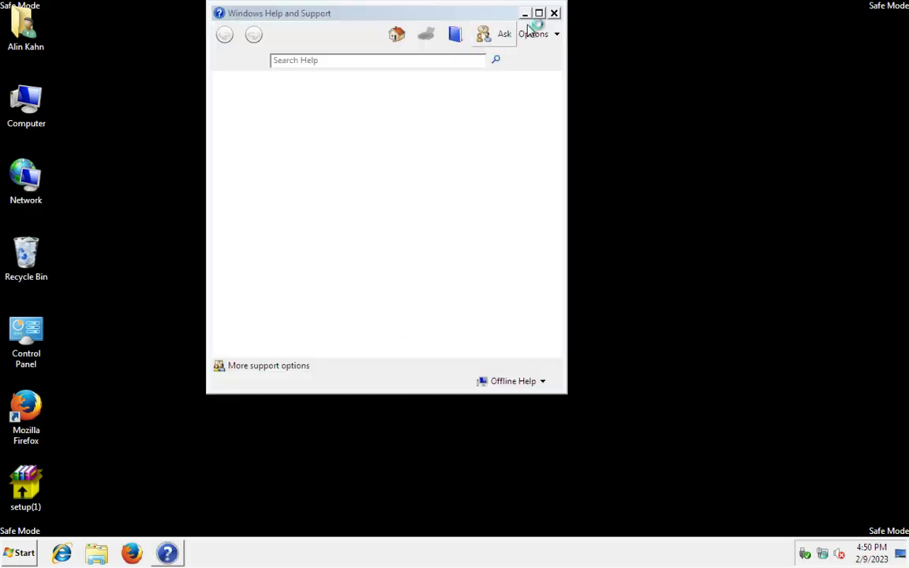
Close Windows Help, try the Enable System Restore registry file in the "FakePav Remove modifications without antivirus" folder, and close the folder.
{"action": "left_click", "coordinate": [554, 13]}
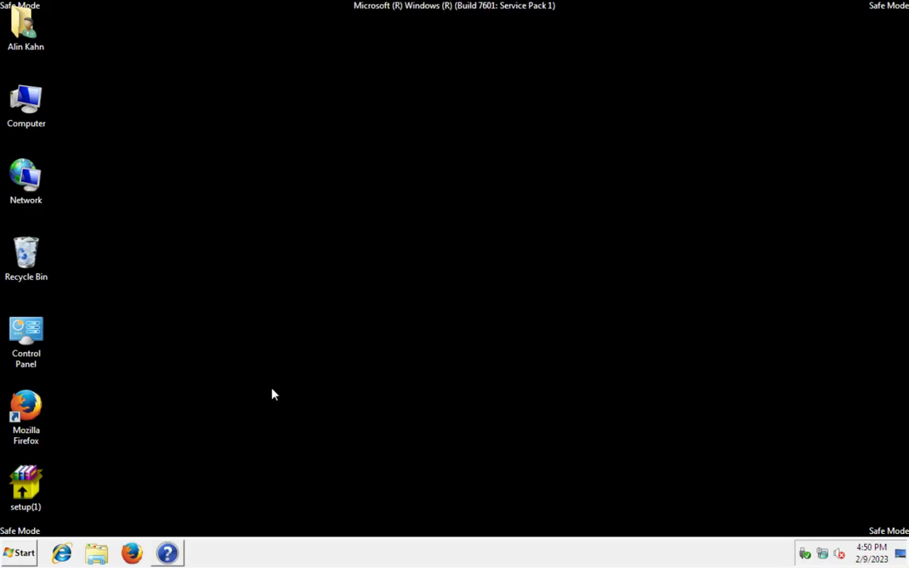
{"action": "double_click", "coordinate": [19, 22]}
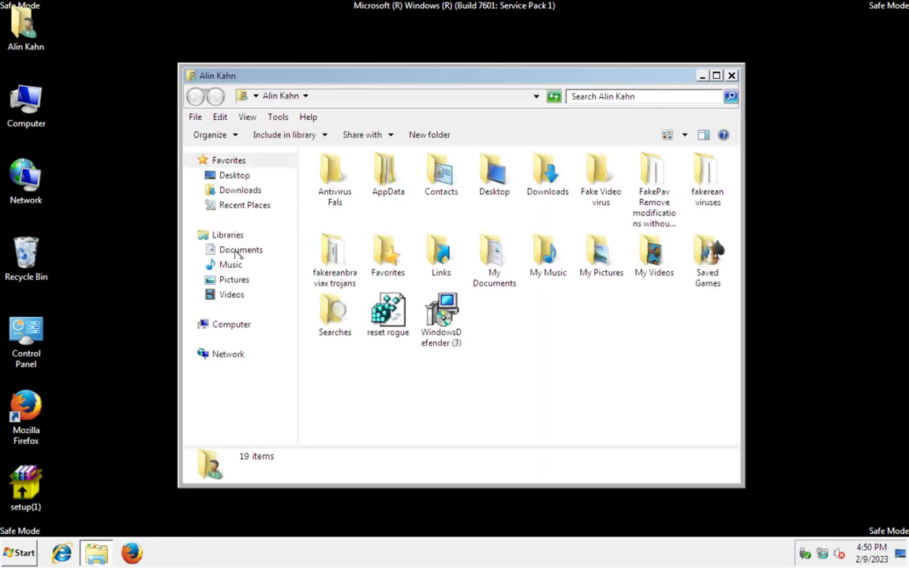
{"action": "double_click", "coordinate": [665, 185]}
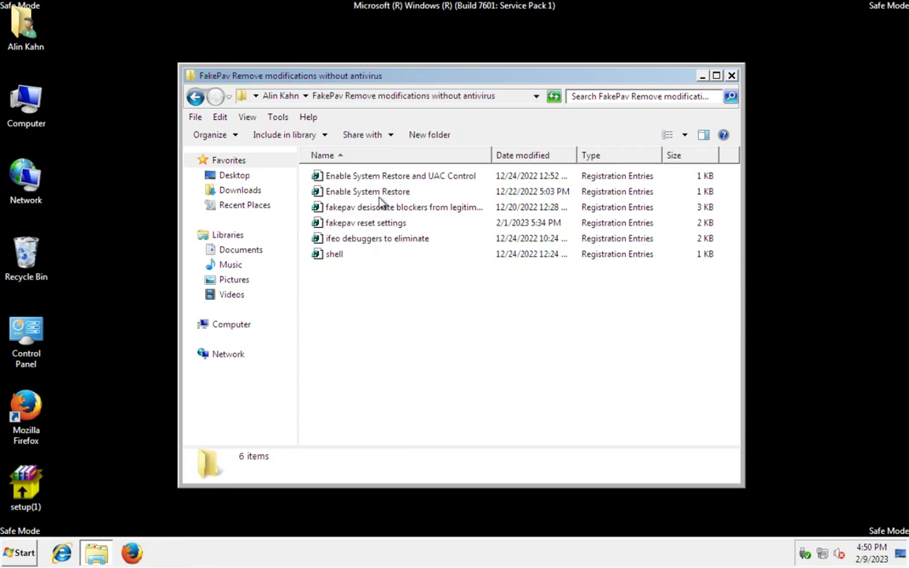
{"action": "double_click", "coordinate": [398, 194]}
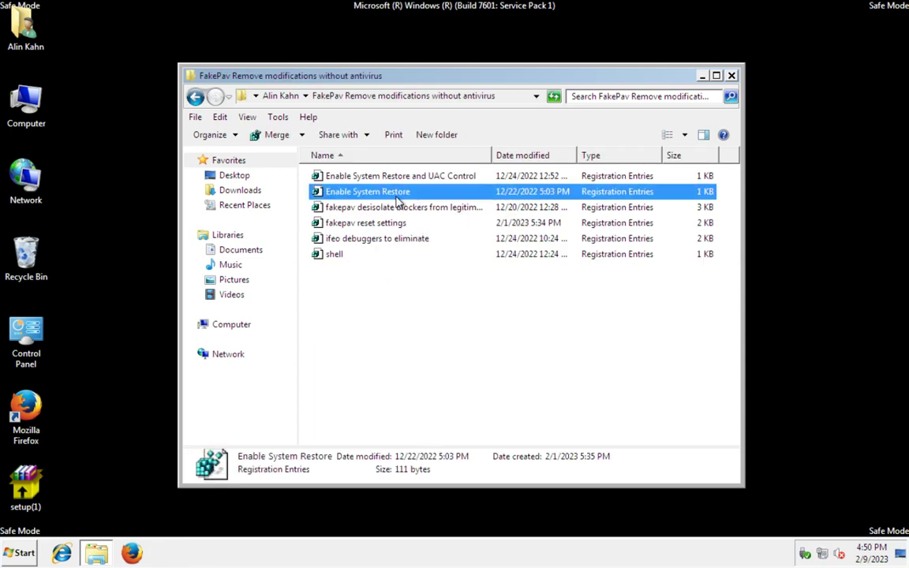
{"action": "left_click", "coordinate": [480, 323]}
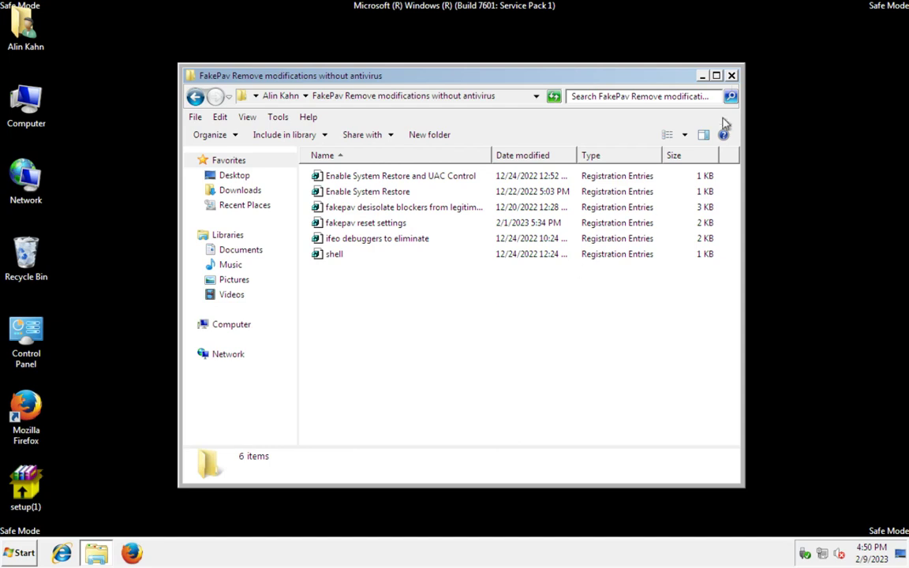
{"action": "left_click", "coordinate": [731, 76]}
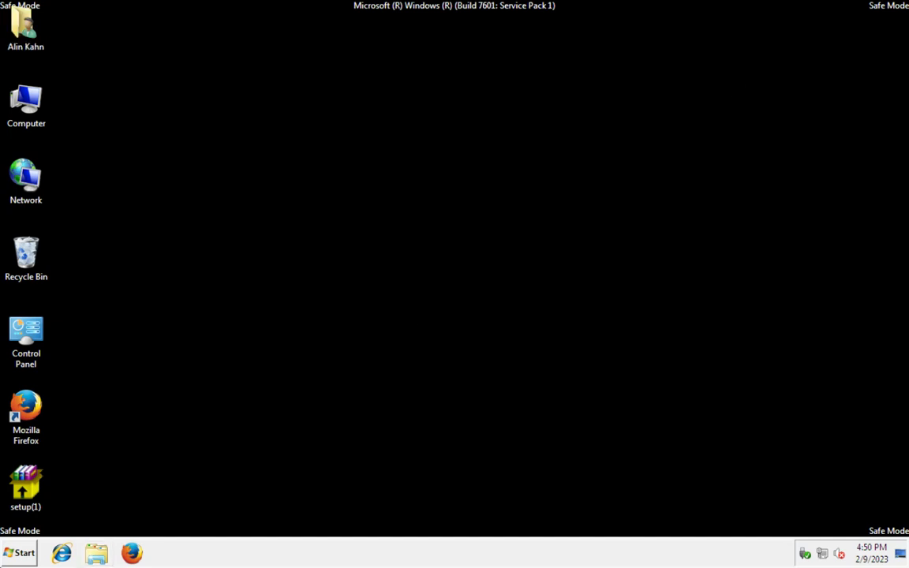
Open the "FakePav Remove modifications without antivirus" folder inside the user's home folder.
{"action": "key", "text": "super"}
{"action": "left_click", "coordinate": [430, 286]}
{"action": "double_click", "coordinate": [13, 11]}
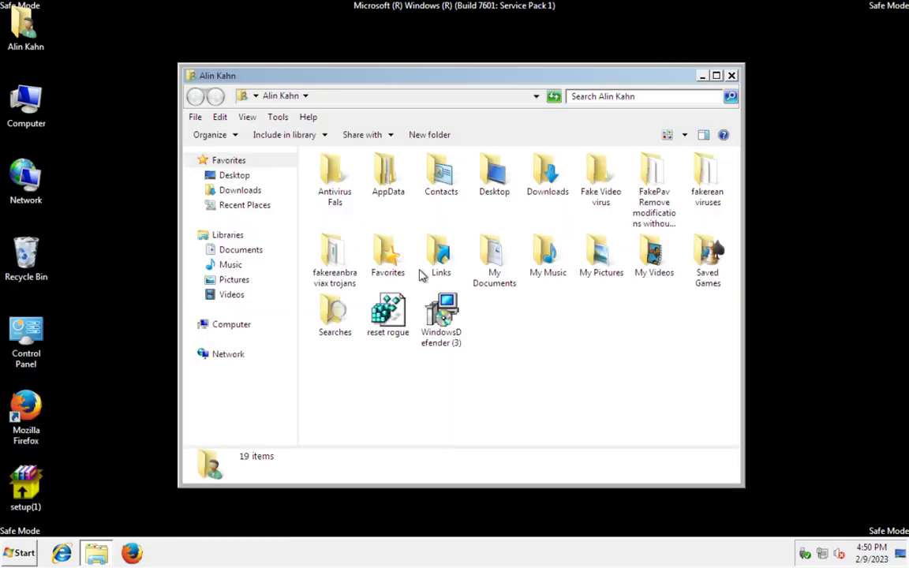
{"action": "double_click", "coordinate": [653, 179]}
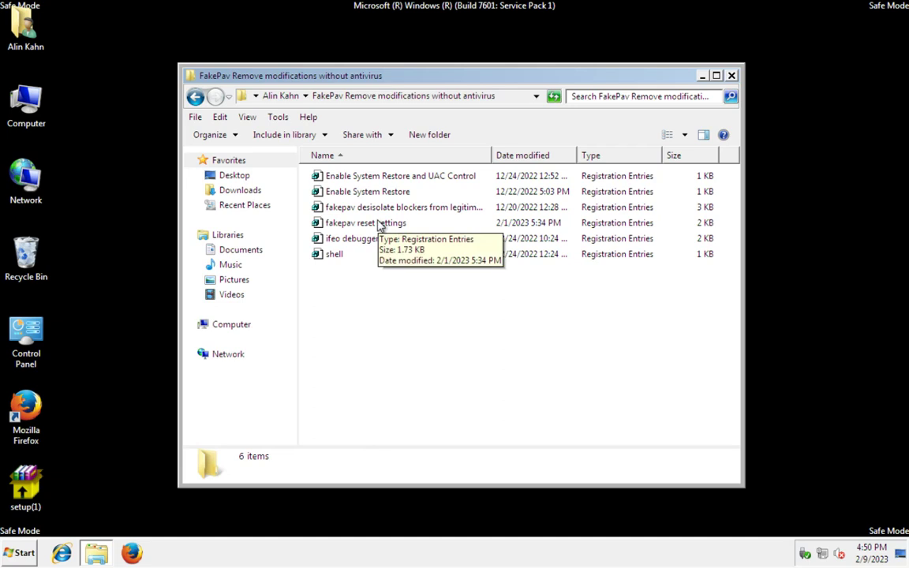
{"action": "right_click", "coordinate": [379, 226]}
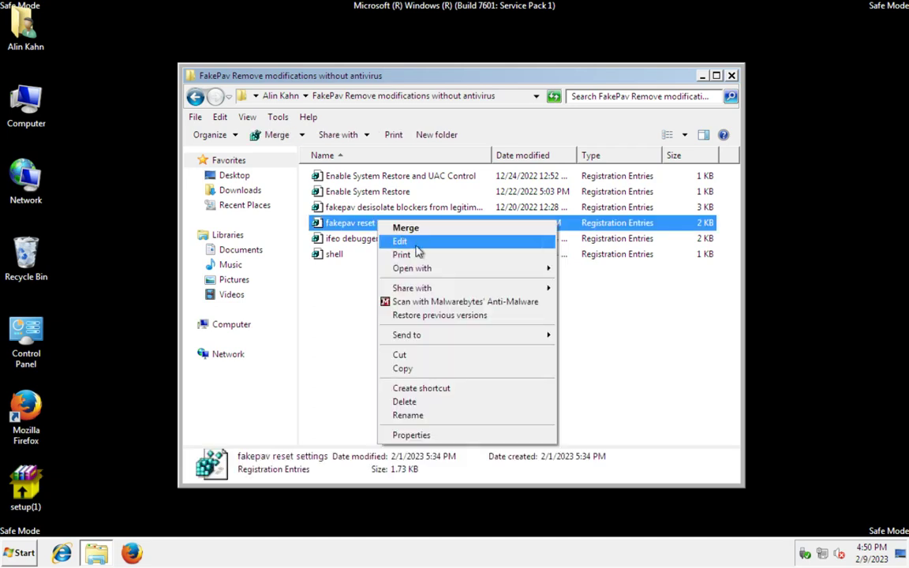
{"action": "key", "text": "Escape"}
{"action": "left_click", "coordinate": [408, 279]}
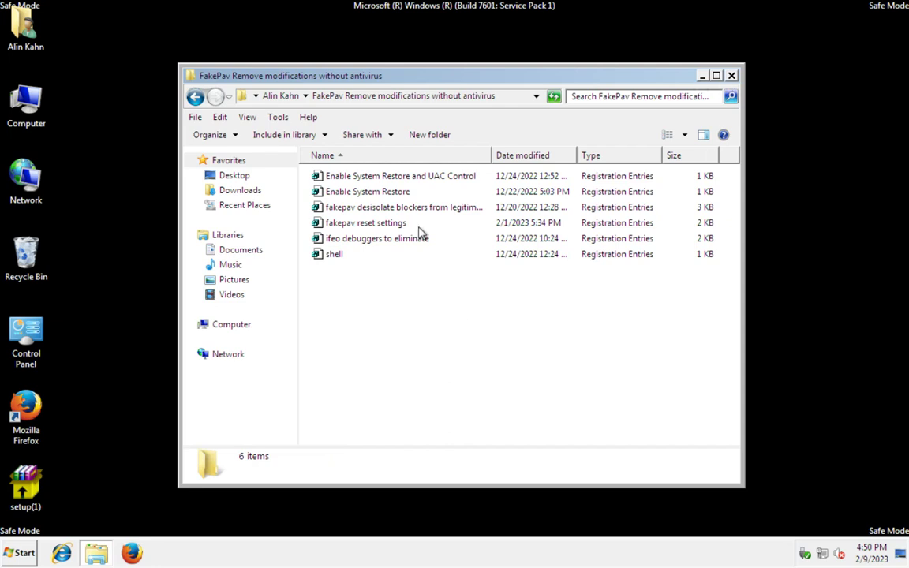
Try to merge the "Enable System Restore and UAC Control" and "fakepav desisolate blockers" registry files.
{"action": "right_click", "coordinate": [356, 181]}
{"action": "left_click", "coordinate": [387, 187]}
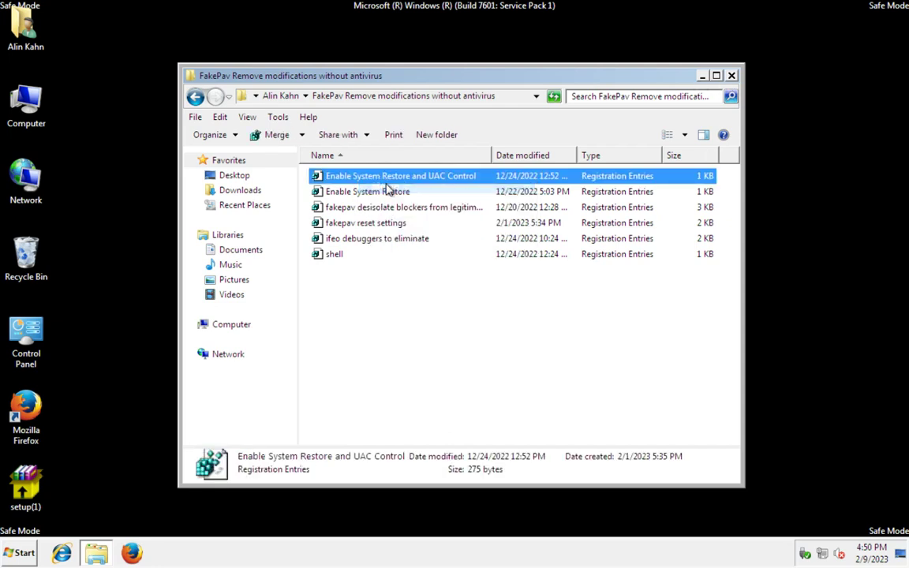
{"action": "right_click", "coordinate": [411, 193]}
{"action": "left_click", "coordinate": [392, 206]}
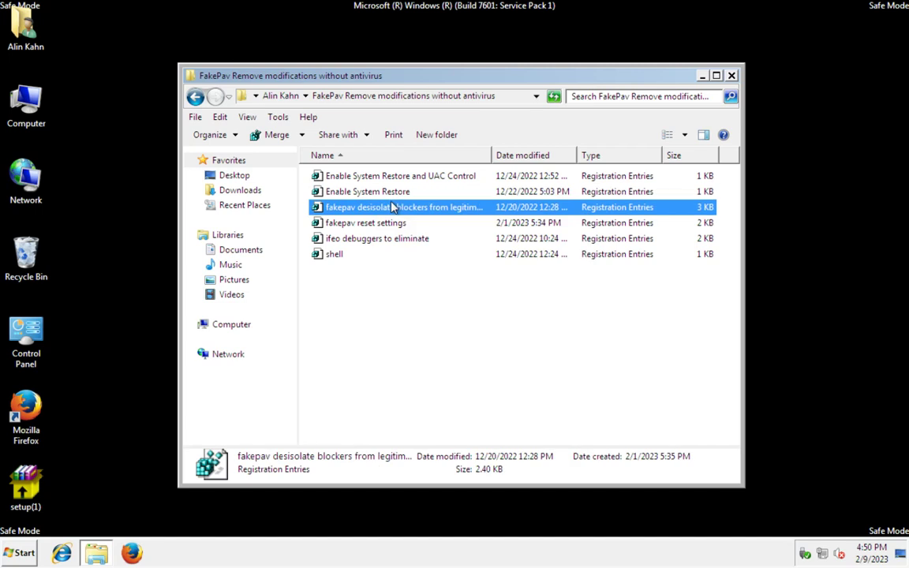
Leave the registry files folder for the desktop and try to start Task Manager.
{"action": "right_click", "coordinate": [411, 553]}
{"action": "left_click", "coordinate": [473, 505]}
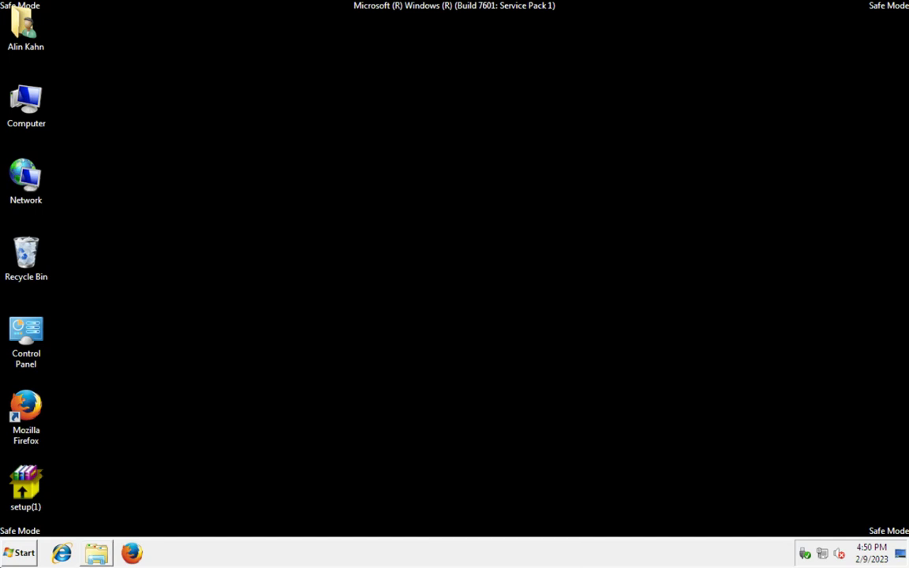
{"action": "left_click", "coordinate": [19, 552]}
{"action": "right_click", "coordinate": [419, 552]}
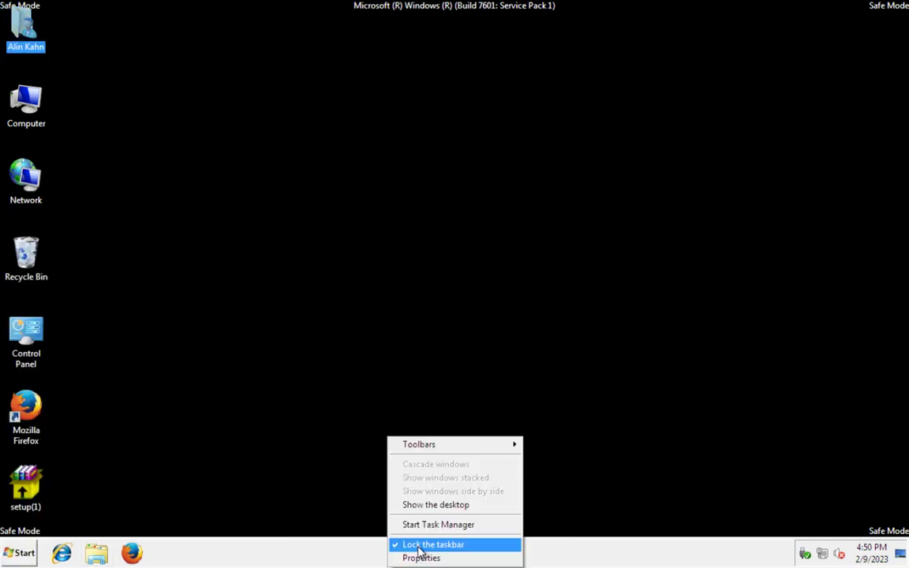
{"action": "left_click", "coordinate": [416, 524]}
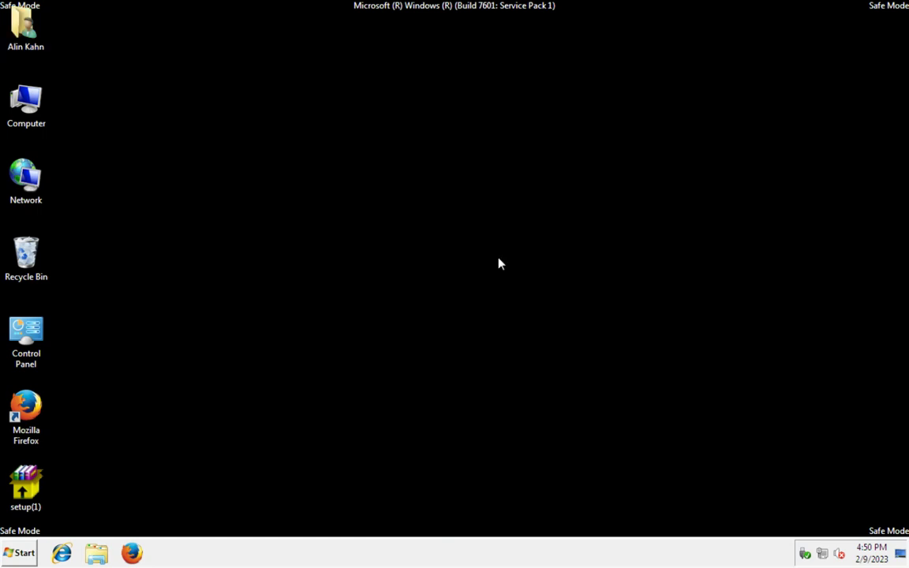
Open the AppData Roaming folder through Run, examine its files for the rogue's executable, and close it.
{"action": "key", "text": "super+r"}
{"action": "type", "text": "%S"}
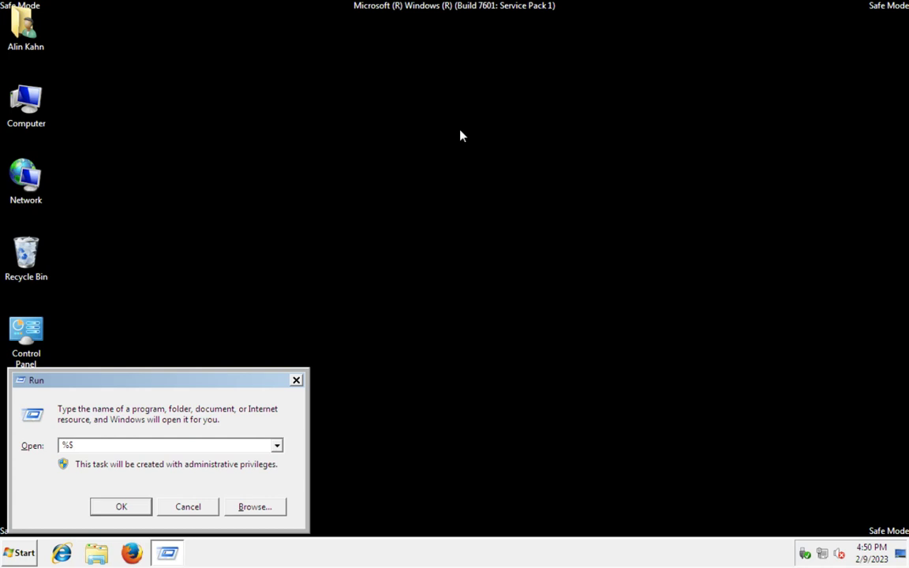
{"action": "key", "text": "Down"}
{"action": "key", "text": "Return"}
{"action": "scroll", "coordinate": [460, 278], "scroll_direction": "down", "scroll_amount": 5}
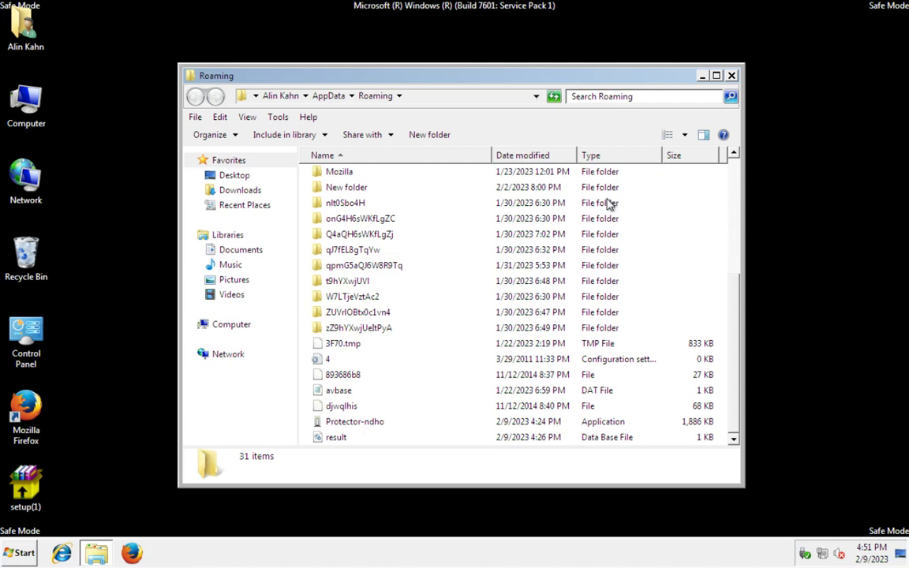
{"action": "left_click", "coordinate": [731, 75]}
Try once more to start Task Manager from the empty desktop.
{"action": "key", "text": "super"}
{"action": "left_click", "coordinate": [474, 287]}
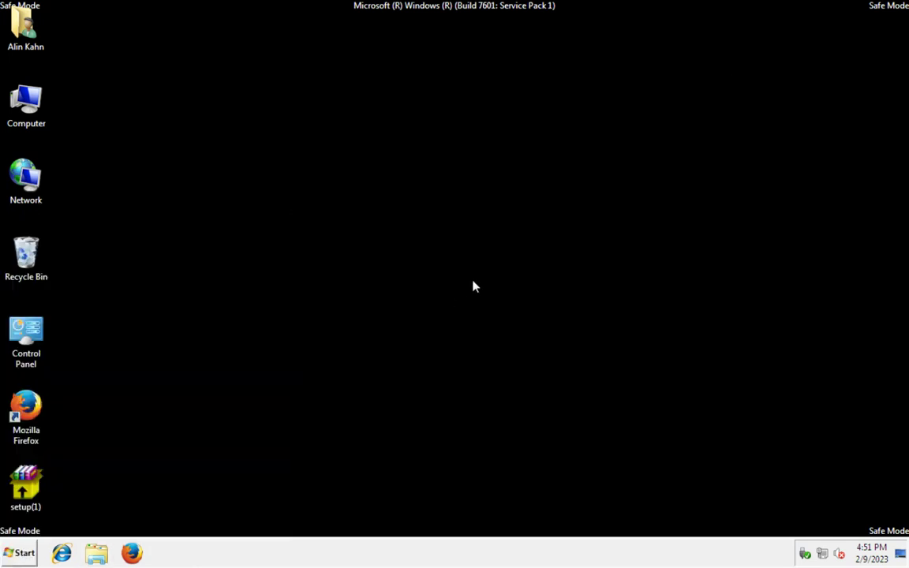
{"action": "right_click", "coordinate": [401, 552]}
{"action": "left_click", "coordinate": [459, 523]}
Run msconfig, review the startup items in System Configuration, and close it.
{"action": "key", "text": "super+r"}
{"action": "type", "text": "msconfig"}
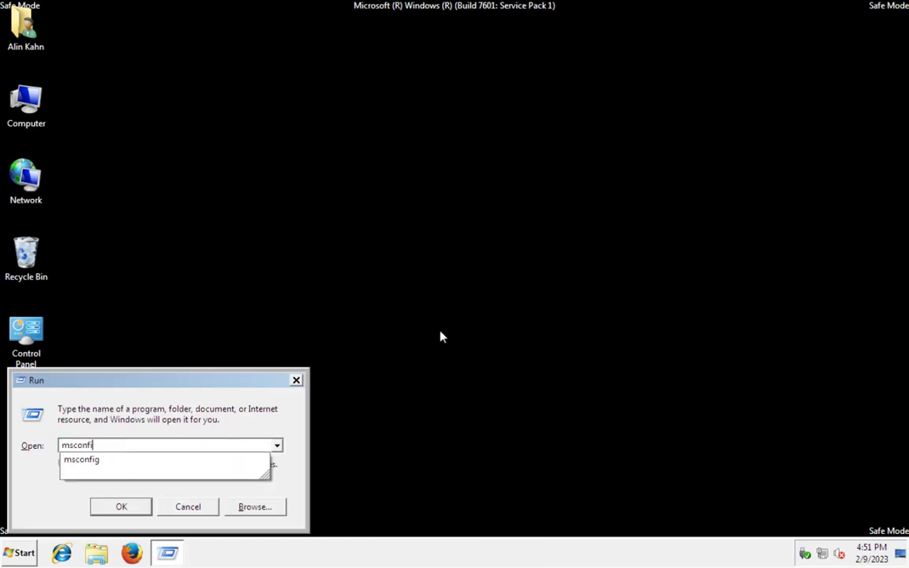
{"action": "key", "text": "Return"}
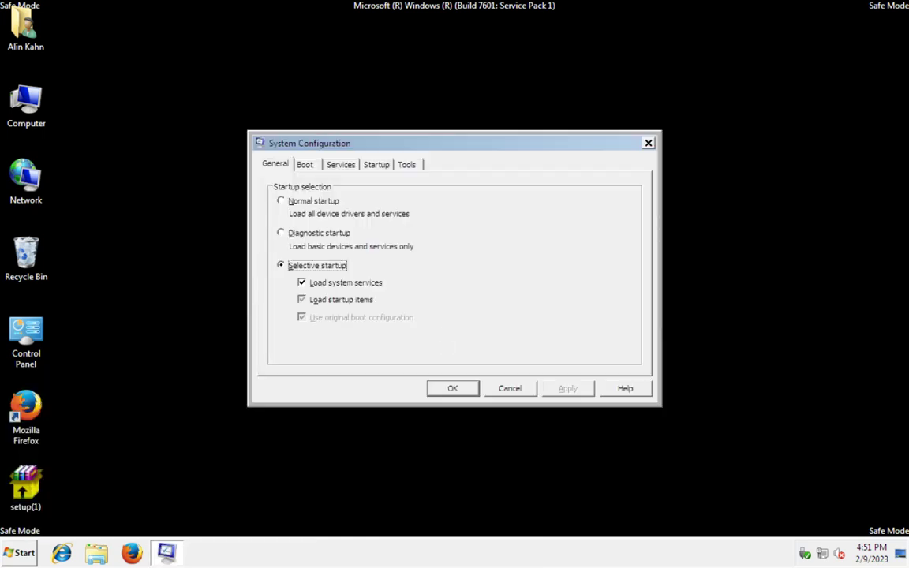
{"action": "left_click", "coordinate": [381, 168]}
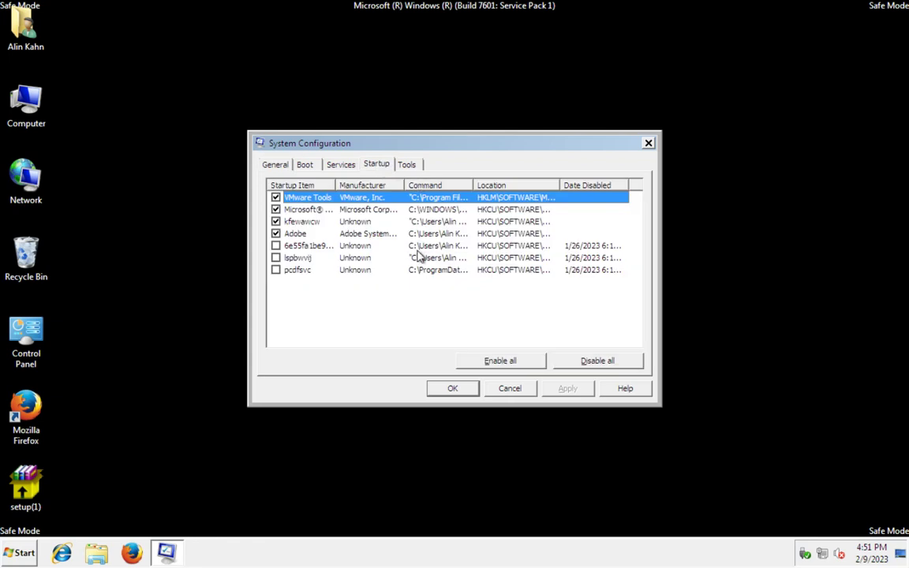
{"action": "left_click", "coordinate": [648, 142]}
Try to launch Malwarebytes Anti-Malware and open its program folder through the shortcut's properties.
{"action": "left_click", "coordinate": [20, 552]}
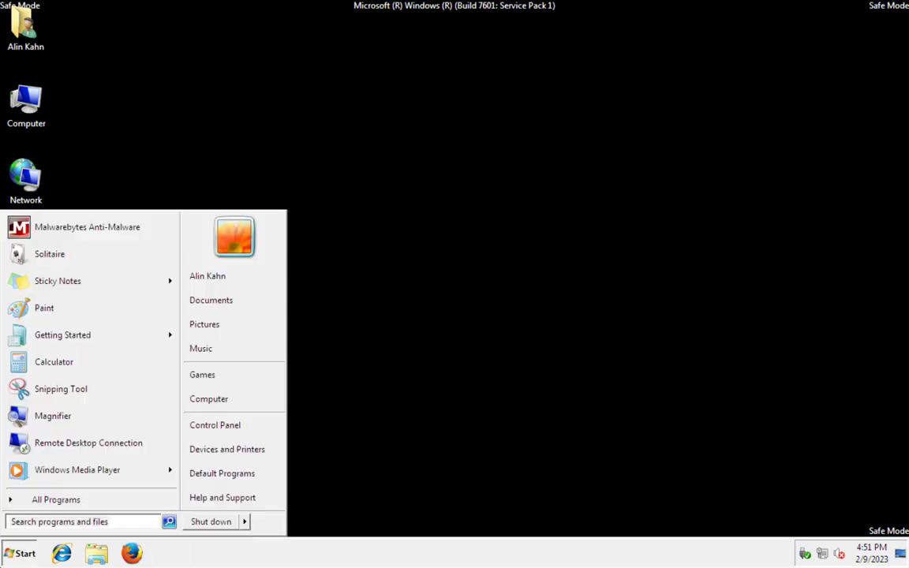
{"action": "left_click", "coordinate": [21, 228]}
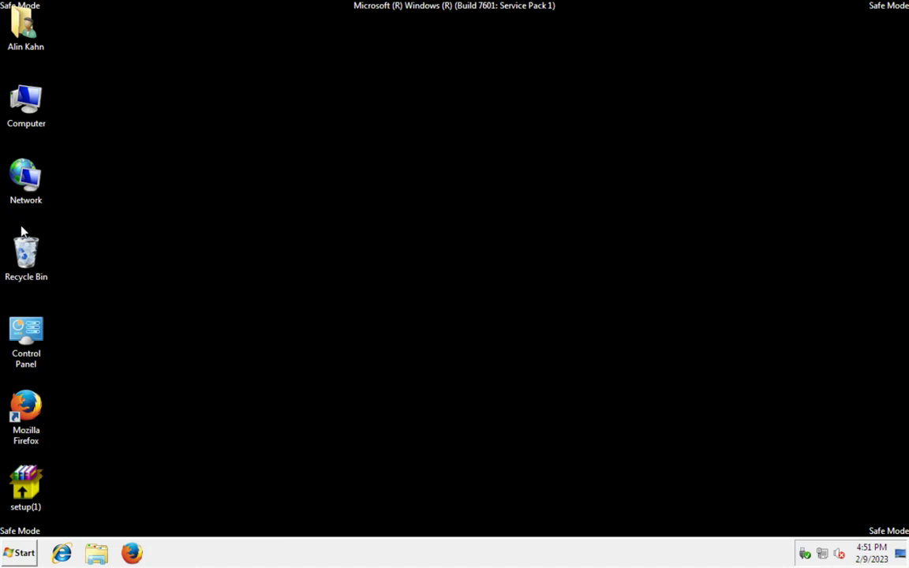
{"action": "key", "text": "super"}
{"action": "right_click", "coordinate": [133, 228]}
{"action": "key", "text": "Escape"}
{"action": "right_click", "coordinate": [137, 228]}
{"action": "left_click", "coordinate": [166, 318]}
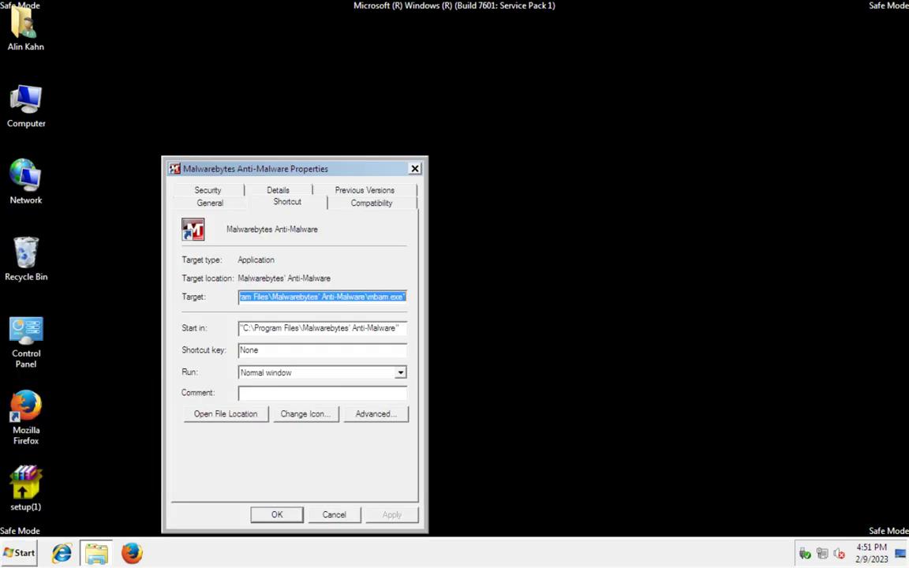
{"action": "left_click", "coordinate": [233, 414]}
{"action": "left_click", "coordinate": [332, 515]}
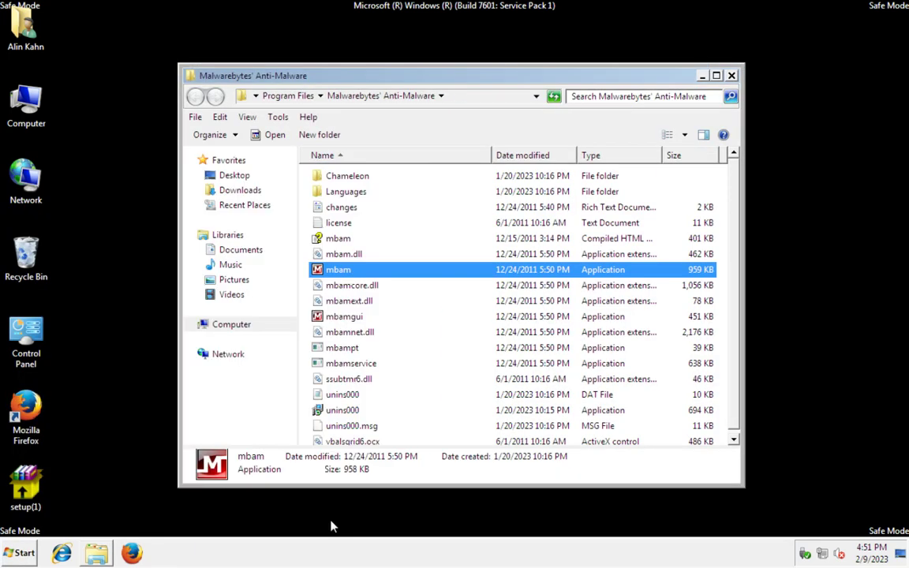
Check the mbamgui and mbam applications, open the Chameleon folder, and try to start Task Manager.
{"action": "left_click", "coordinate": [334, 317]}
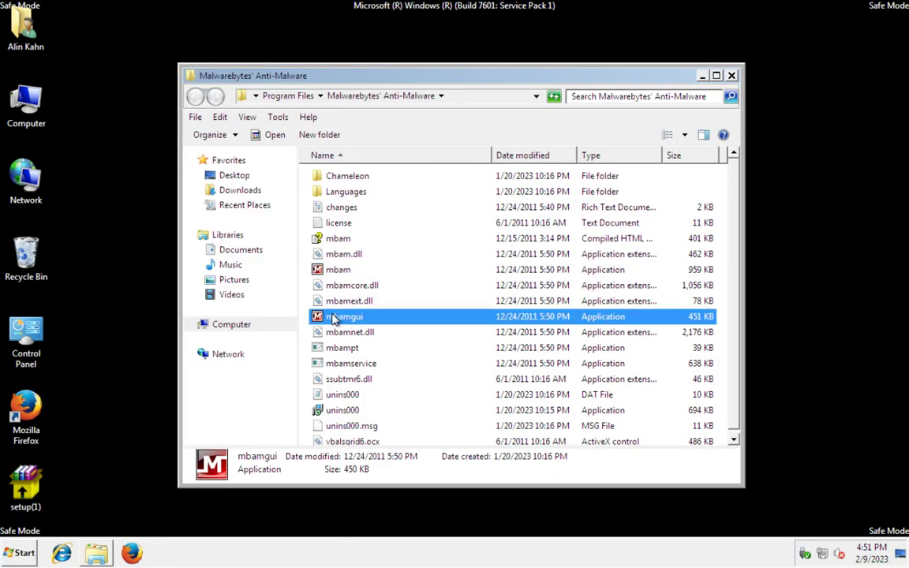
{"action": "left_click", "coordinate": [355, 271]}
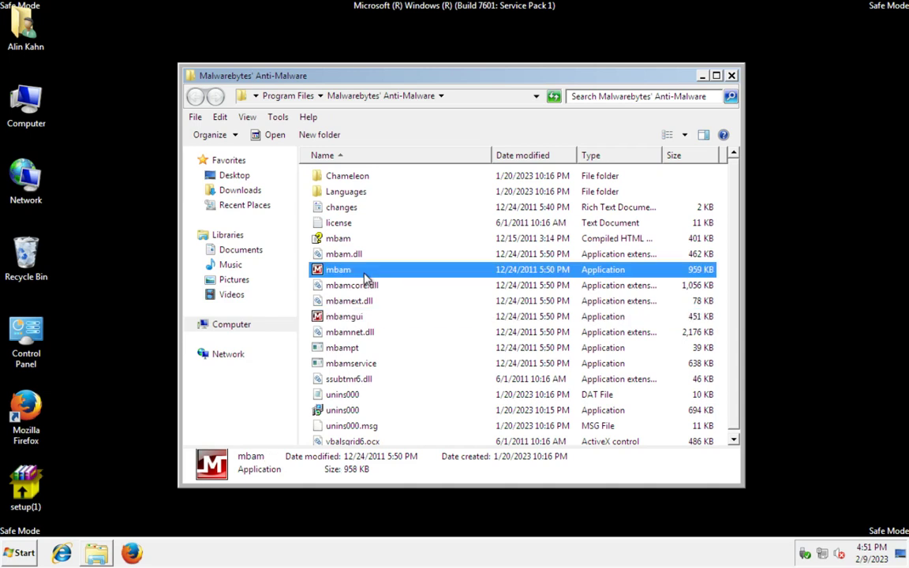
{"action": "double_click", "coordinate": [329, 175]}
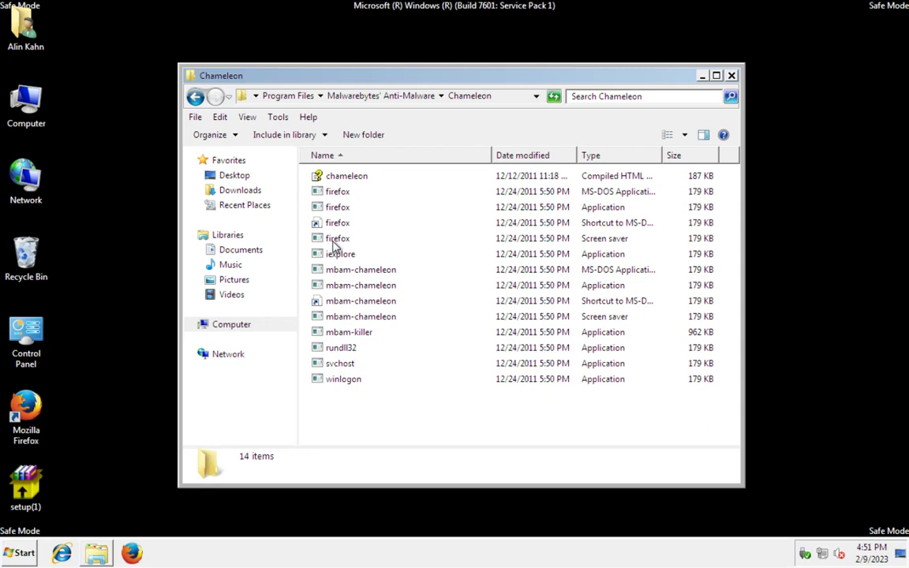
{"action": "right_click", "coordinate": [401, 565]}
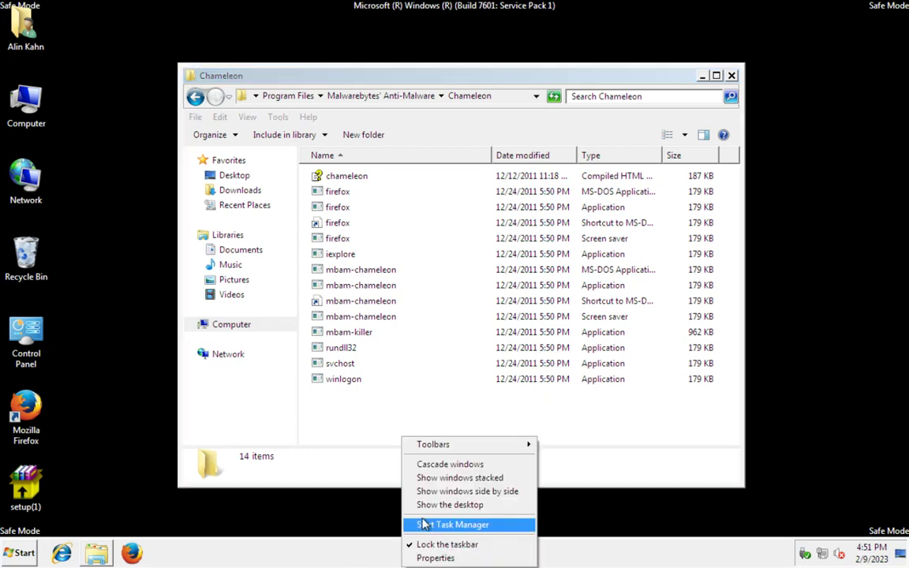
{"action": "left_click", "coordinate": [420, 522]}
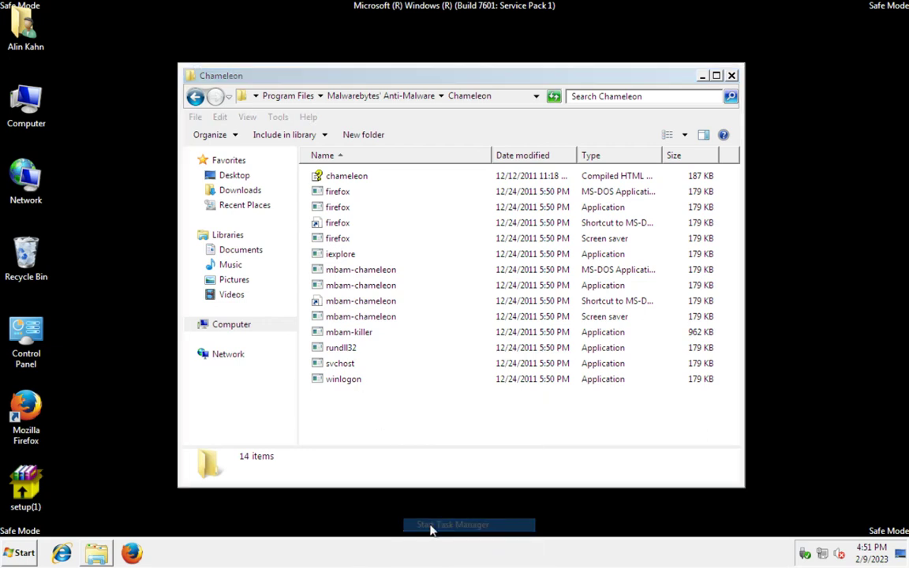
Run the Chameleon winlogon application past its prompt, and close both the folder and the console.
{"action": "double_click", "coordinate": [335, 380]}
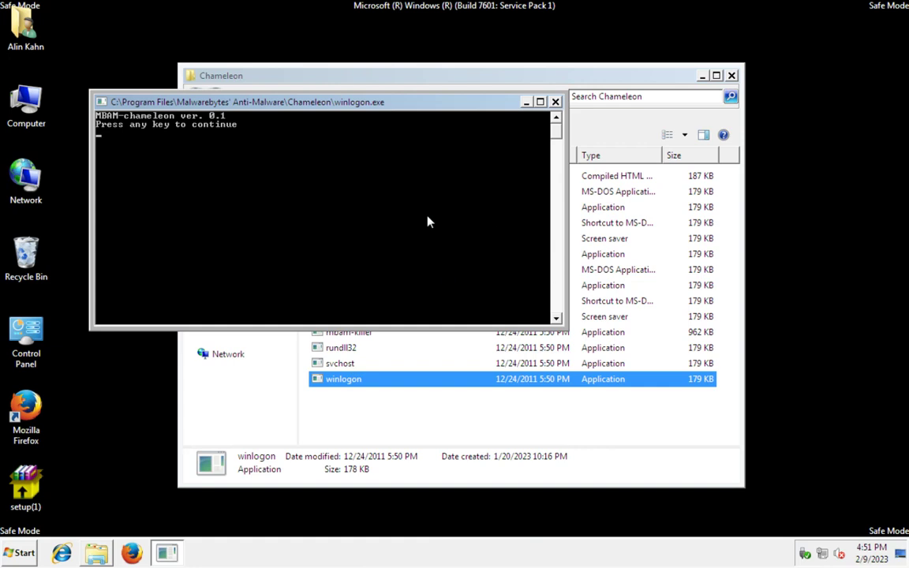
{"action": "key", "text": "Return"}
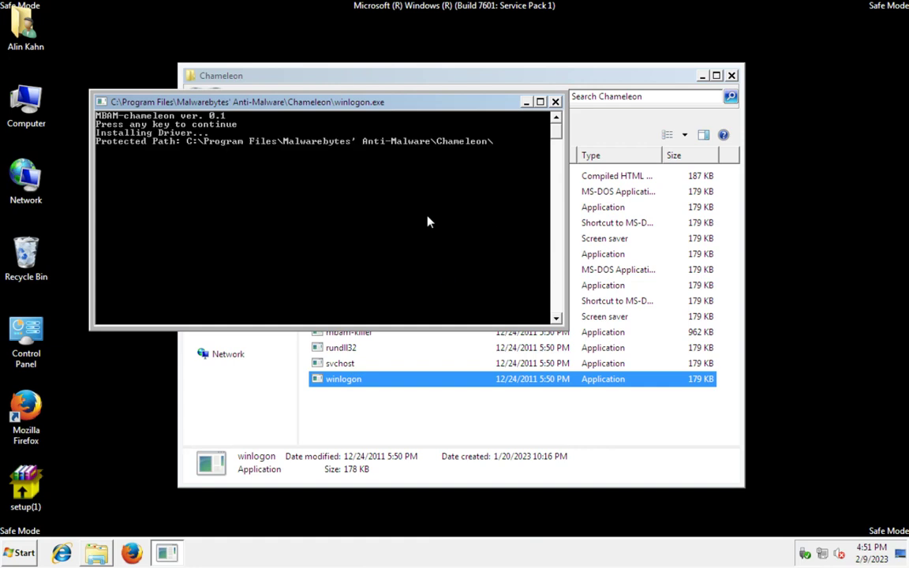
{"action": "left_click", "coordinate": [732, 76]}
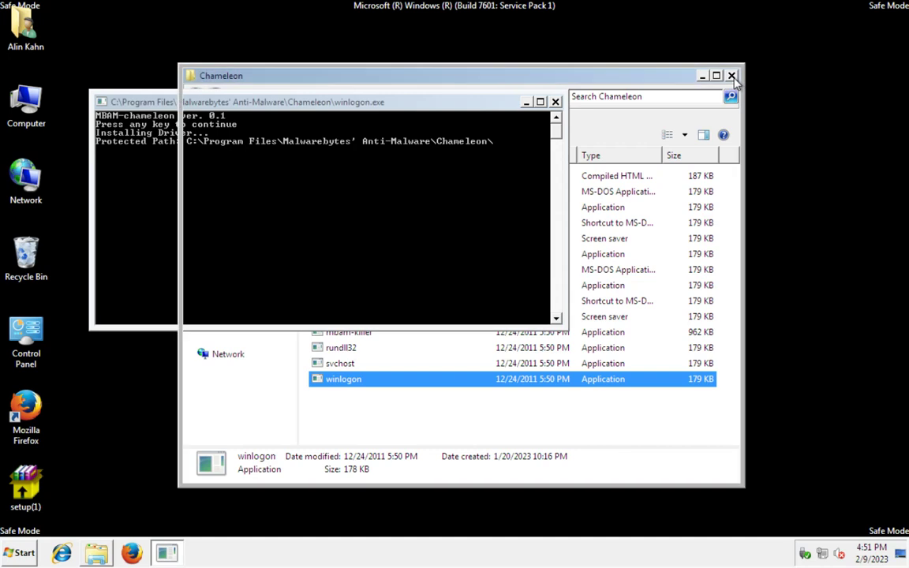
{"action": "left_click", "coordinate": [731, 76]}
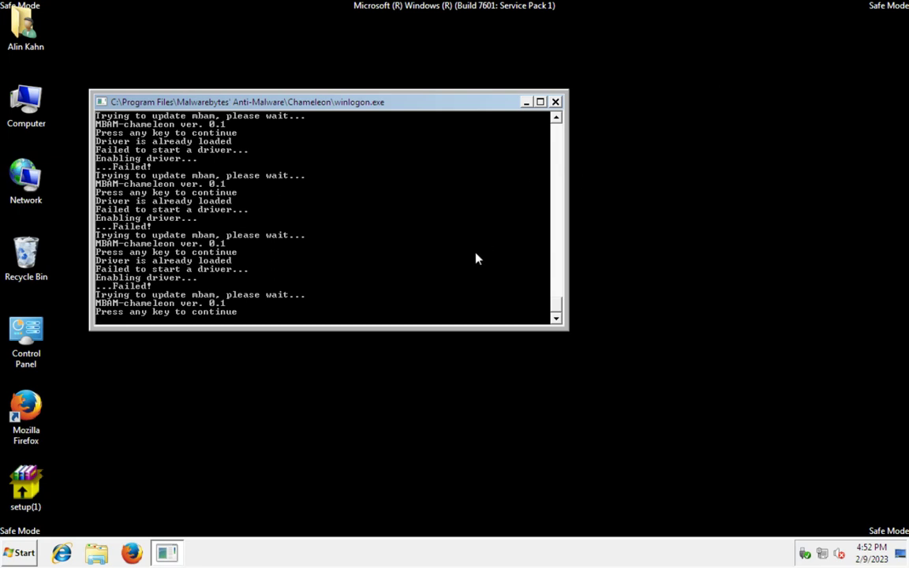
{"action": "left_click", "coordinate": [556, 103]}
Reopen the Malwarebytes' Anti-Malware program folder through the shortcut's properties and dismiss the properties dialog.
{"action": "left_click", "coordinate": [20, 552]}
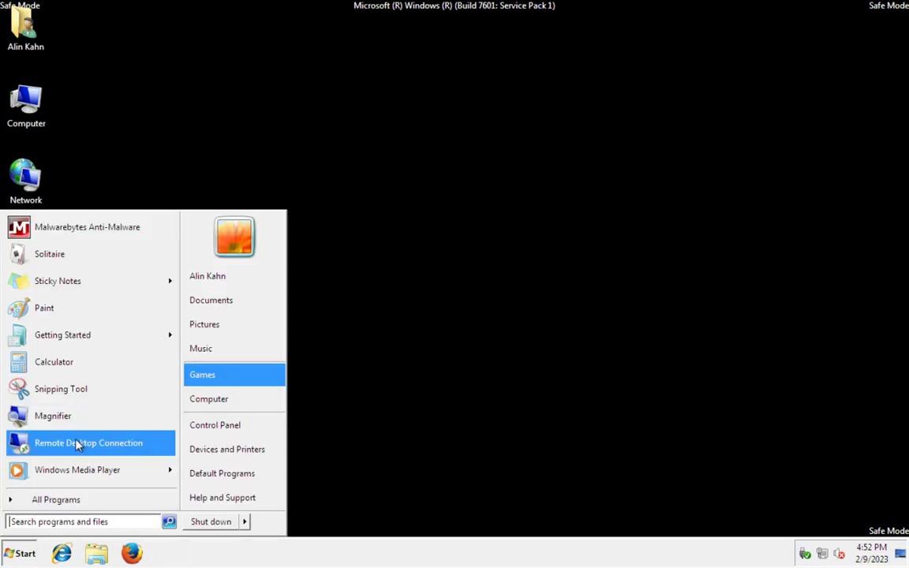
{"action": "right_click", "coordinate": [86, 225]}
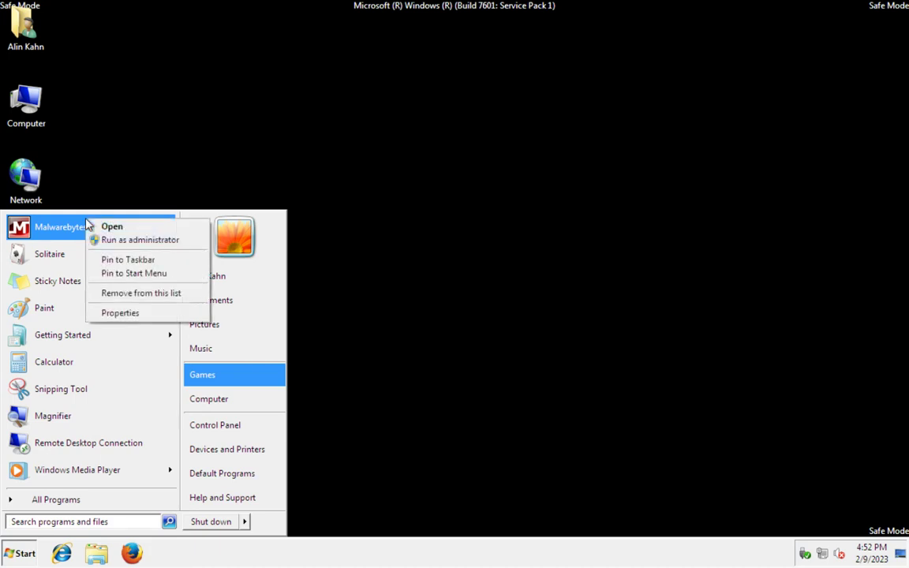
{"action": "left_click", "coordinate": [132, 312]}
{"action": "left_click", "coordinate": [200, 414]}
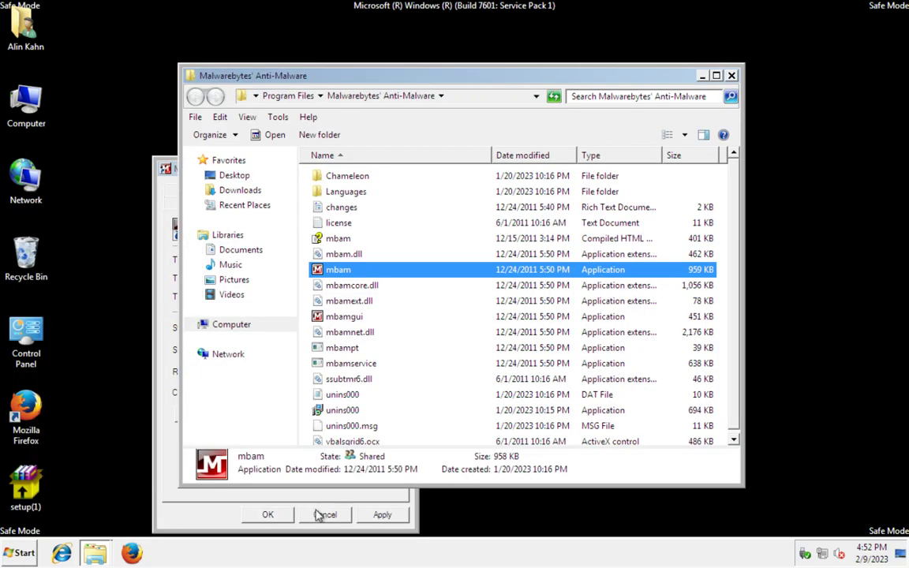
{"action": "left_click", "coordinate": [324, 514]}
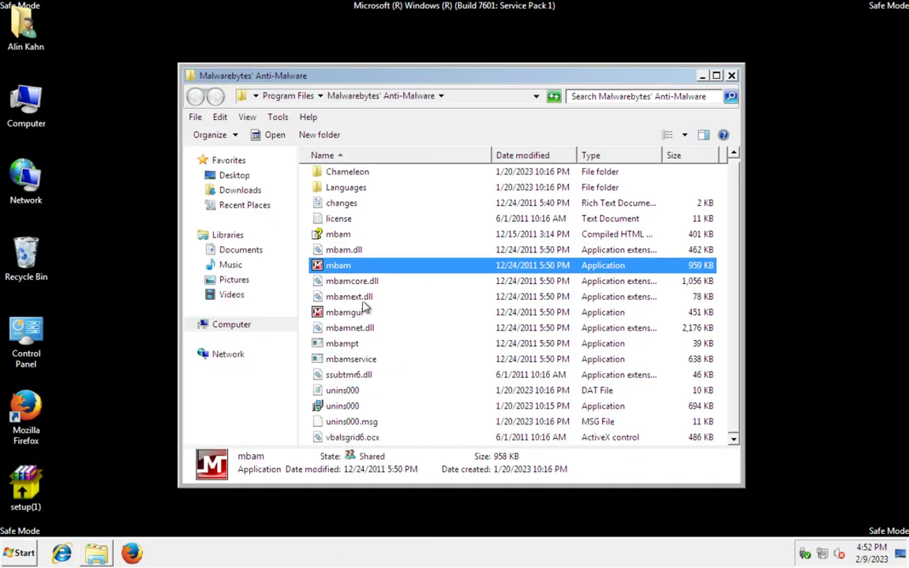
Duplicate the mbam application in the Malwarebytes' Anti-Malware folder and rename the copy as explorer.
{"action": "right_click", "coordinate": [351, 269]}
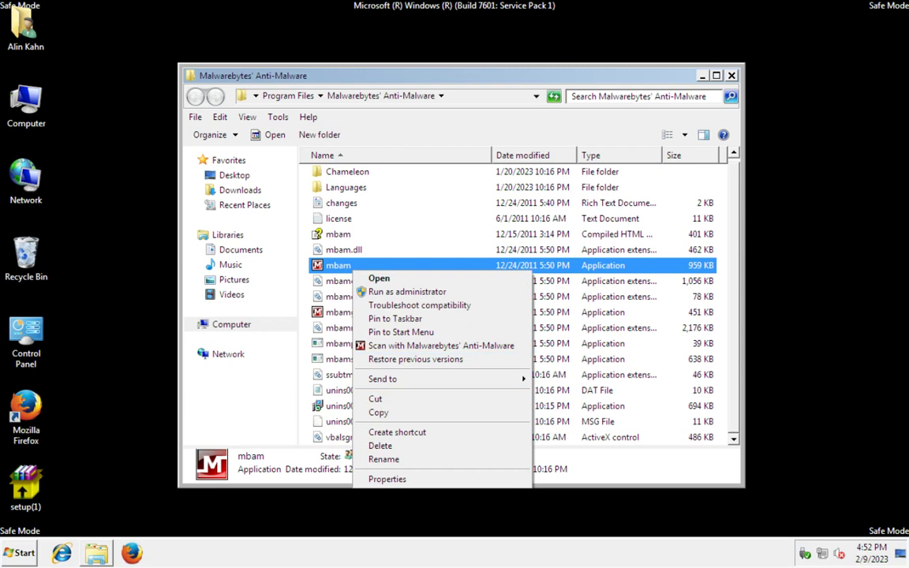
{"action": "left_click", "coordinate": [423, 414]}
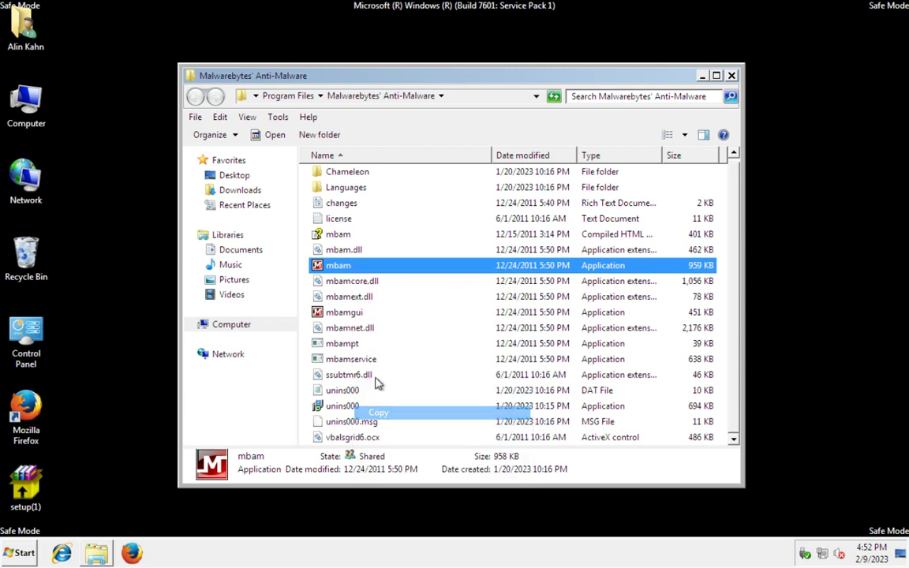
{"action": "right_click", "coordinate": [307, 334]}
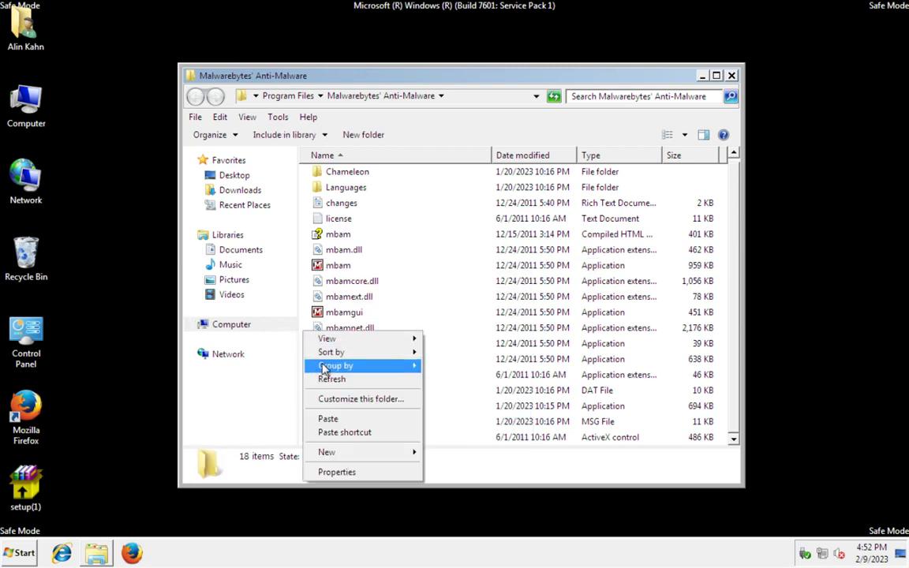
{"action": "left_click", "coordinate": [328, 418]}
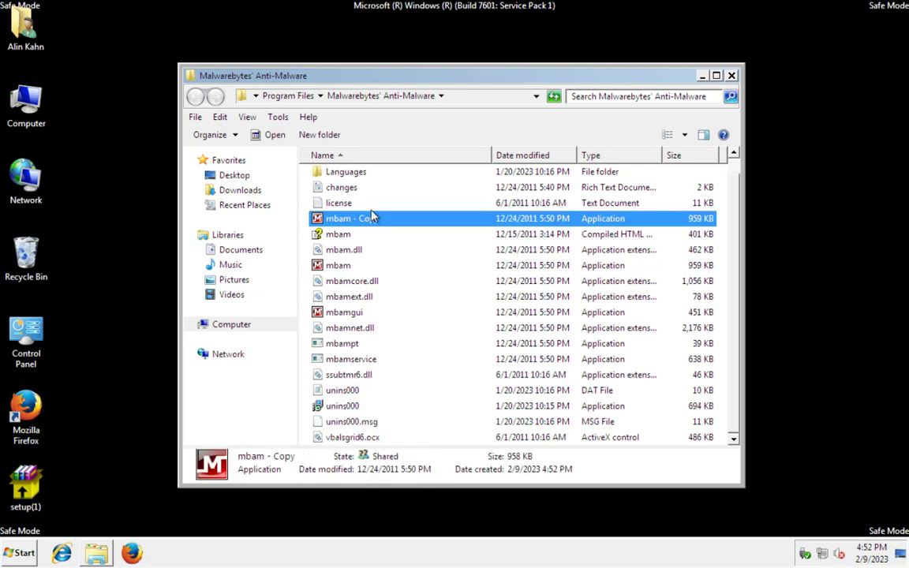
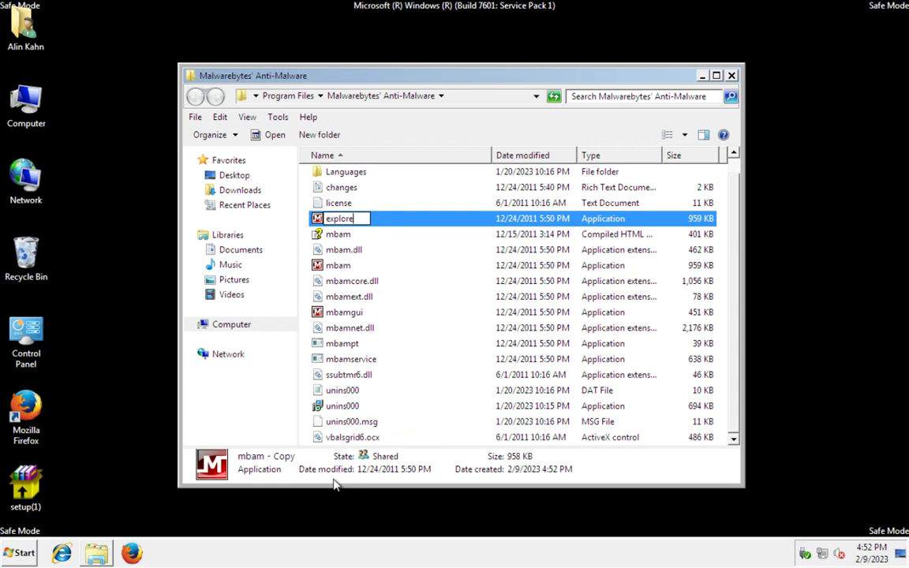
{"action": "key", "text": "Return"}
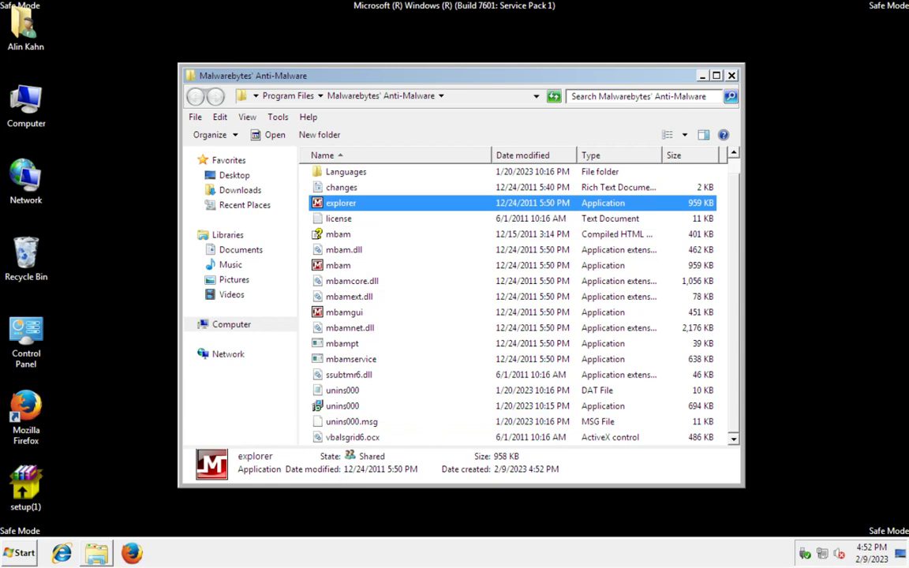
Launch the renamed explorer copy, close the program folder, and start a quick scan.
{"action": "left_click", "coordinate": [731, 75]}
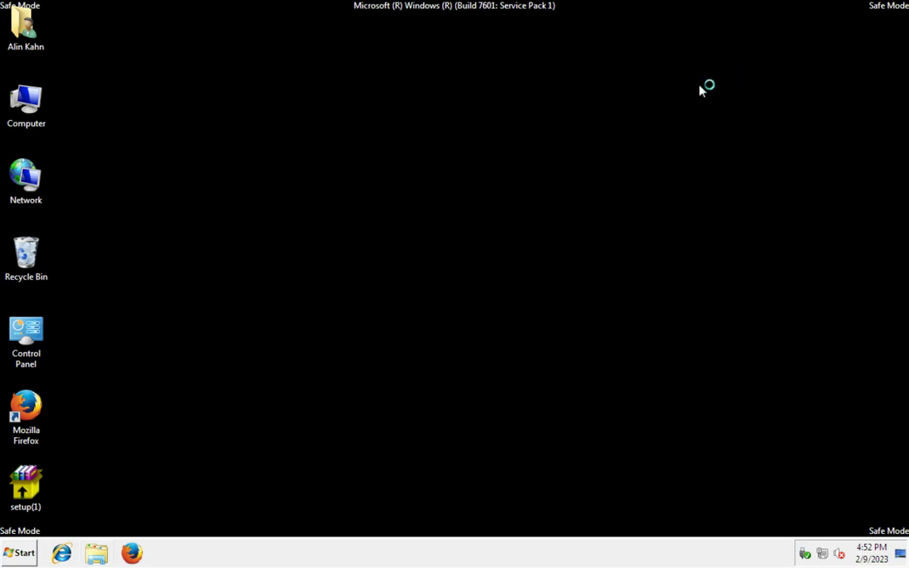
{"action": "left_click", "coordinate": [587, 331]}
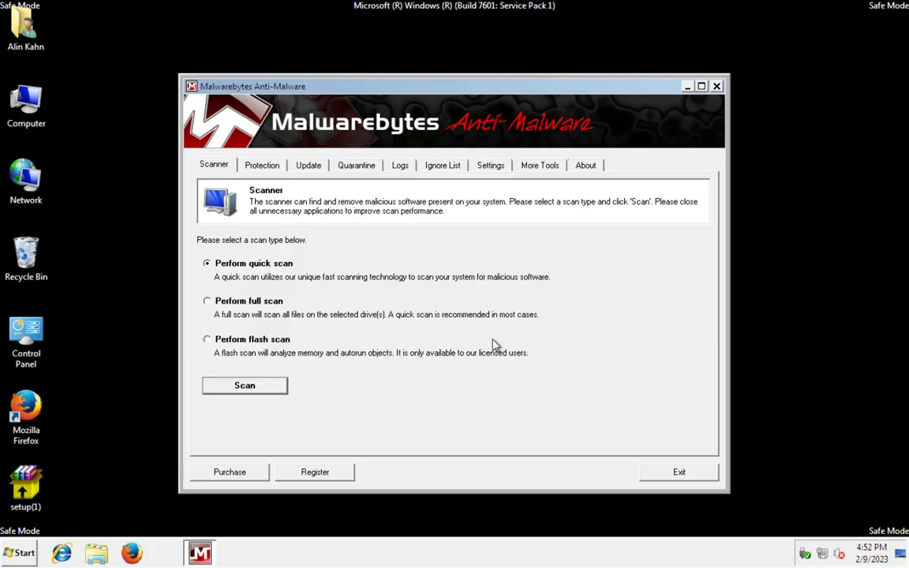
{"action": "left_click", "coordinate": [251, 386]}
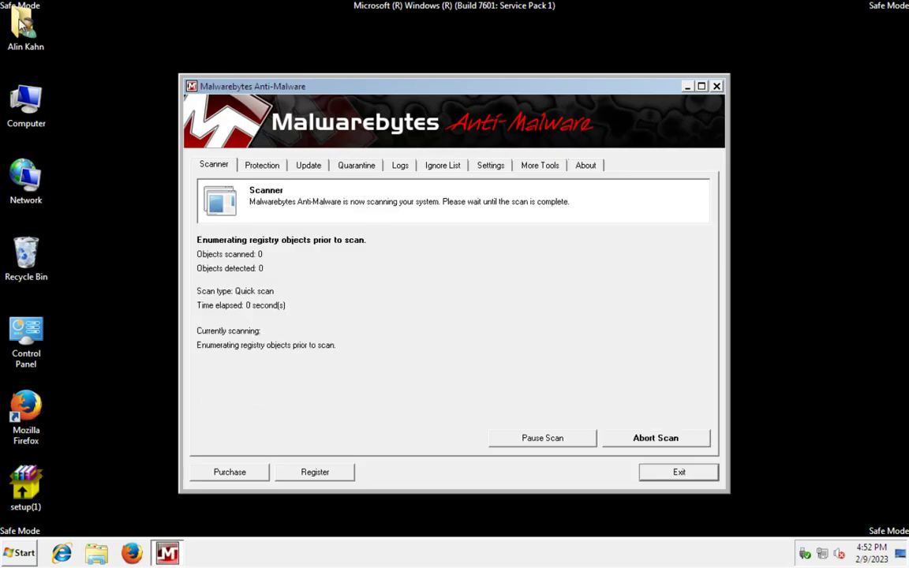
Locate the reset rogue registry file in the user's home folder and close the folder.
{"action": "double_click", "coordinate": [24, 25]}
{"action": "left_click", "coordinate": [408, 323]}
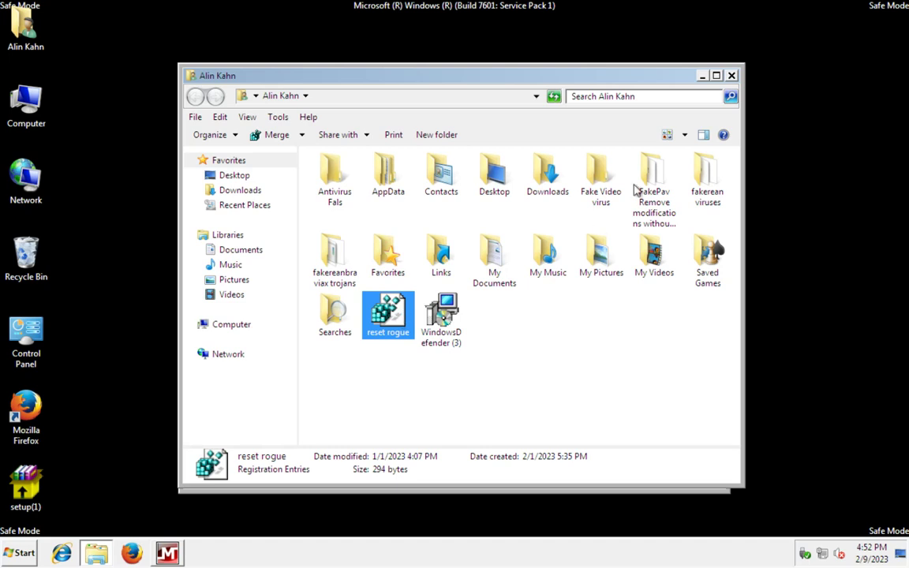
{"action": "left_click", "coordinate": [731, 75]}
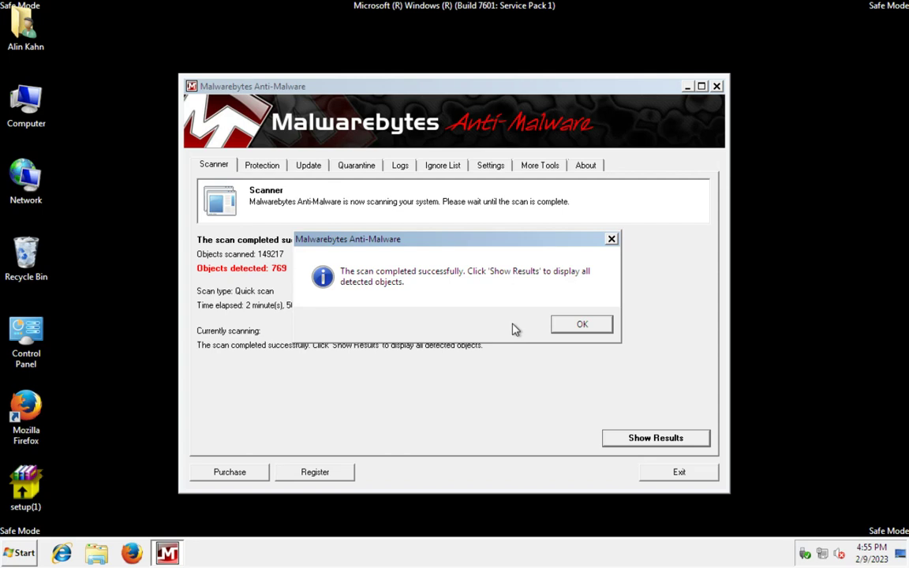
Dismiss the scan completion message, show the detected objects, and maximize the scanner window.
{"action": "left_click", "coordinate": [570, 324]}
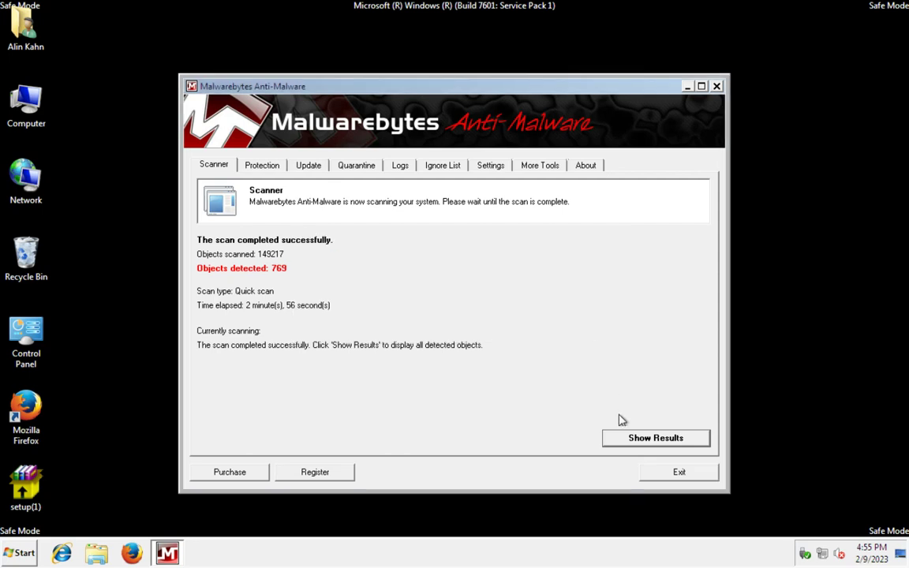
{"action": "left_click", "coordinate": [628, 442]}
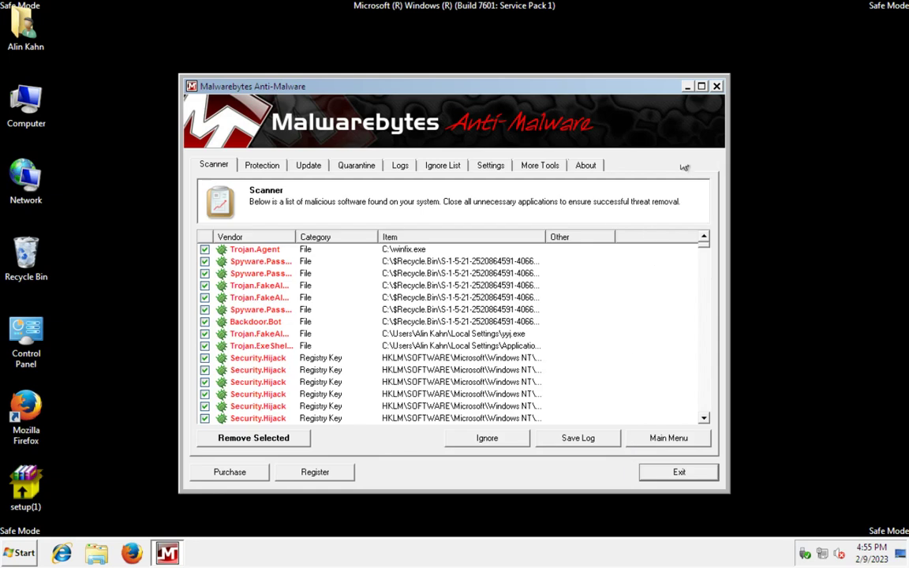
{"action": "left_click", "coordinate": [701, 86]}
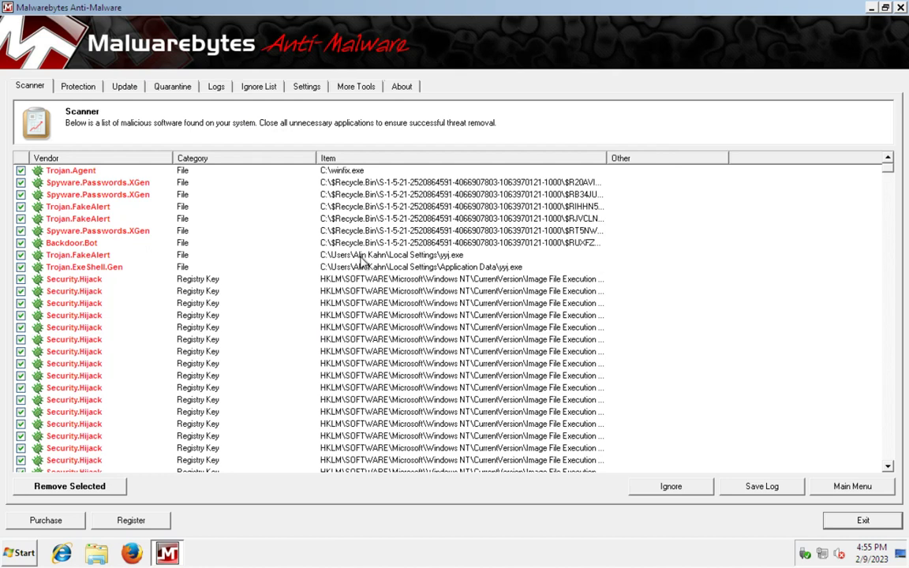
Exclude all nine File-category detections from removal, from Trojan.ExeShell.Gen up to Trojan.Agent at C:\winfix.exe.
{"action": "left_click", "coordinate": [360, 266]}
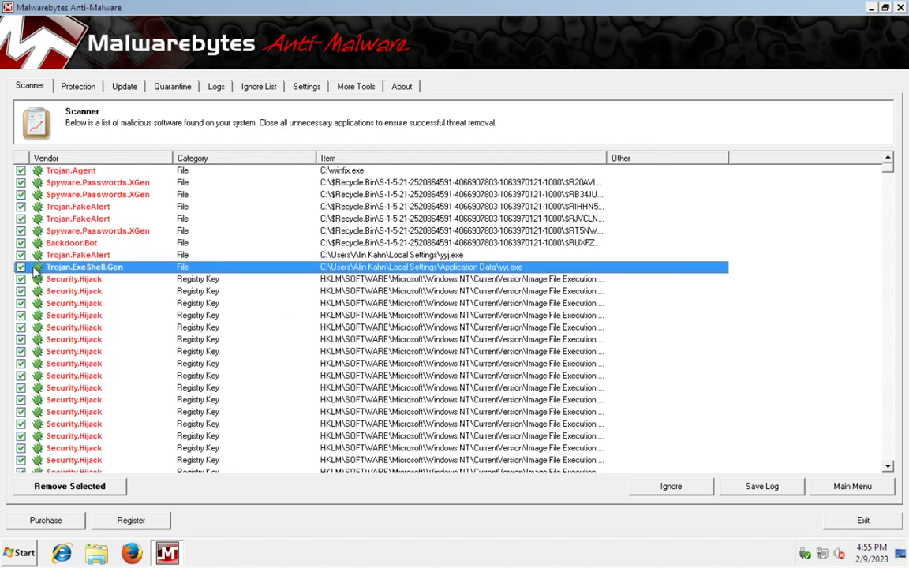
{"action": "left_click", "coordinate": [21, 266]}
{"action": "left_click", "coordinate": [20, 254]}
{"action": "left_click", "coordinate": [21, 242]}
{"action": "left_click", "coordinate": [21, 230]}
{"action": "left_click", "coordinate": [20, 219]}
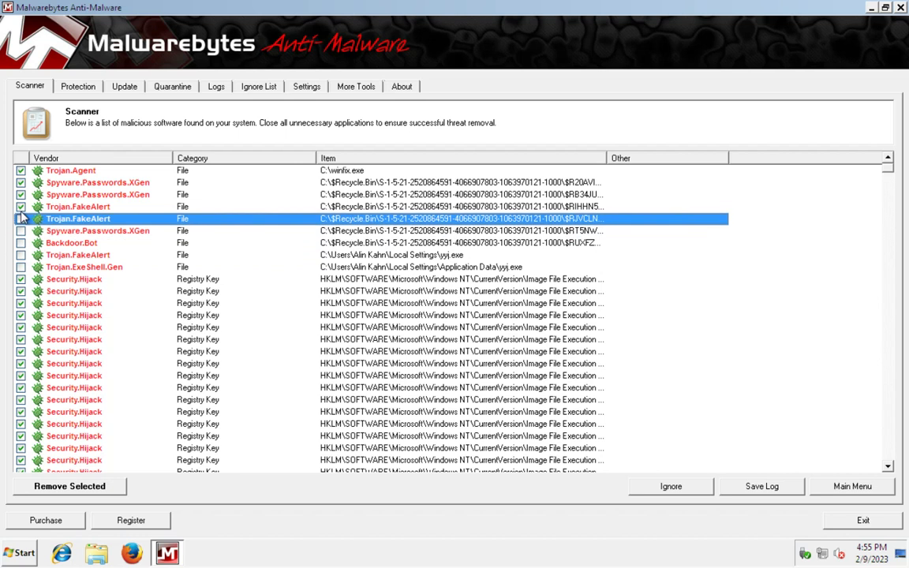
{"action": "left_click", "coordinate": [20, 206]}
{"action": "left_click", "coordinate": [21, 194]}
{"action": "left_click", "coordinate": [21, 182]}
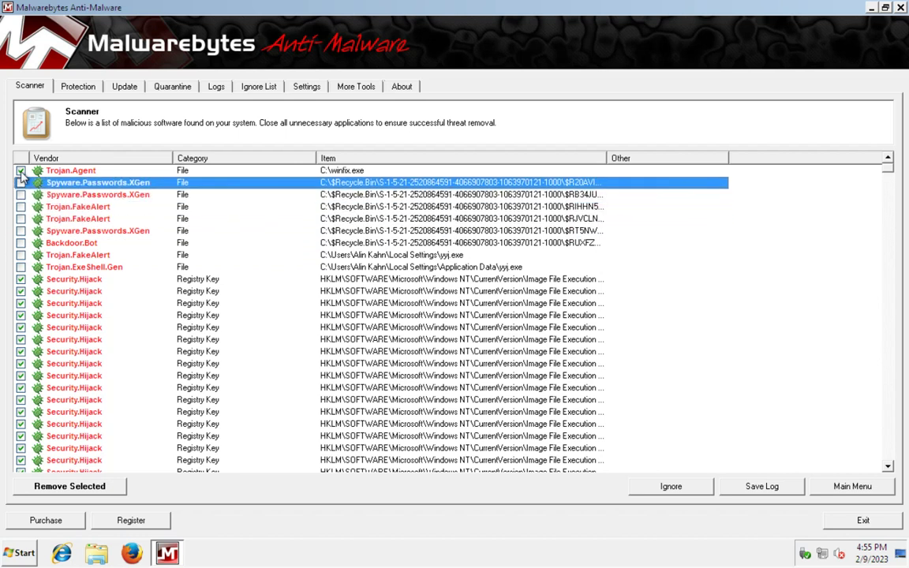
{"action": "left_click", "coordinate": [21, 170]}
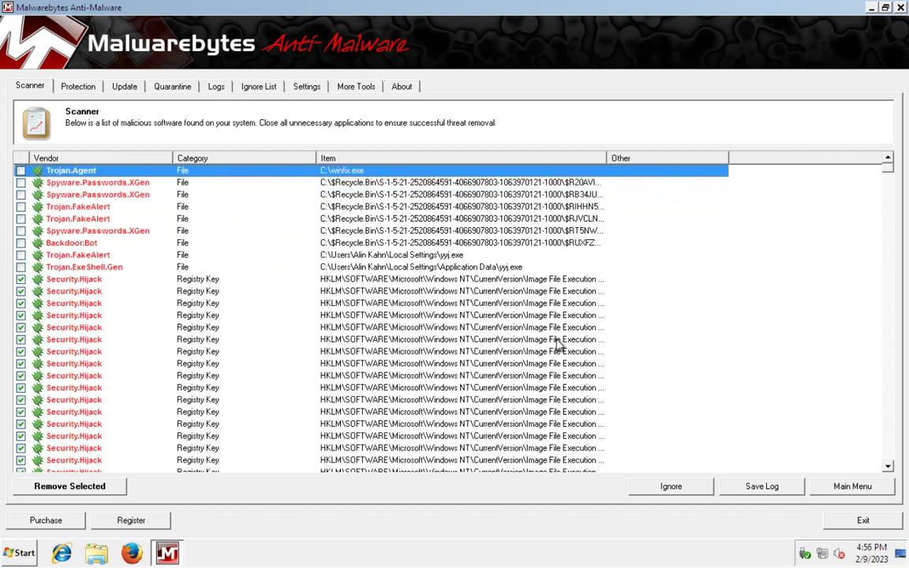
Remove the detections that are still checked, including the Security.Hijack registry keys.
{"action": "left_click", "coordinate": [464, 280]}
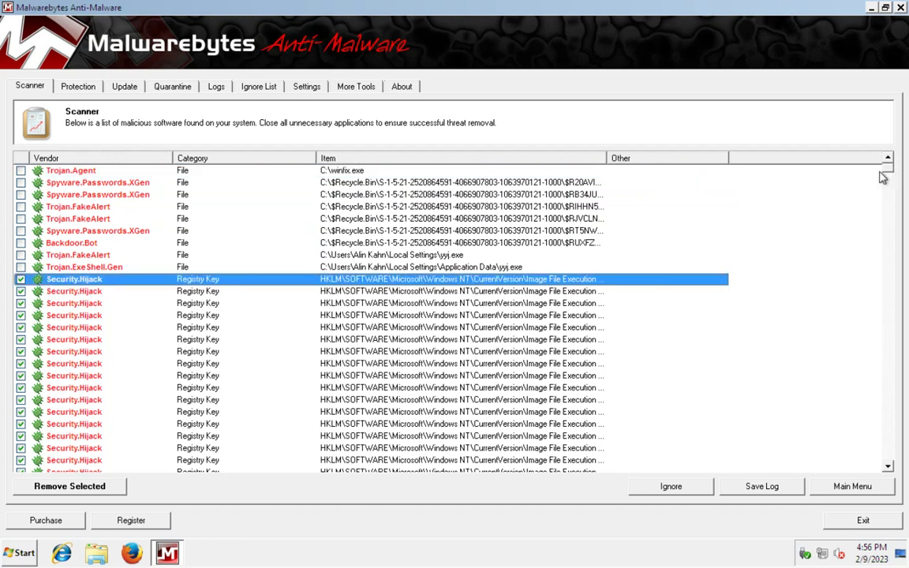
{"action": "left_click_drag", "start_coordinate": [889, 170], "coordinate": [907, 136]}
{"action": "left_click", "coordinate": [113, 490]}
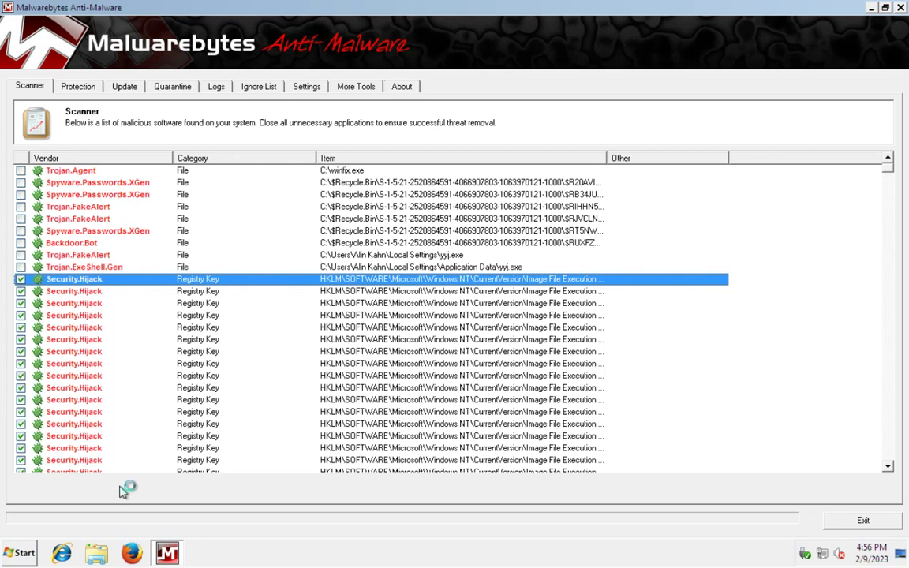
Delete the Protector-ndho application and the result file from the %appdata% folder, and close the folder.
{"action": "key", "text": "super+r"}
{"action": "type", "text": "%"}
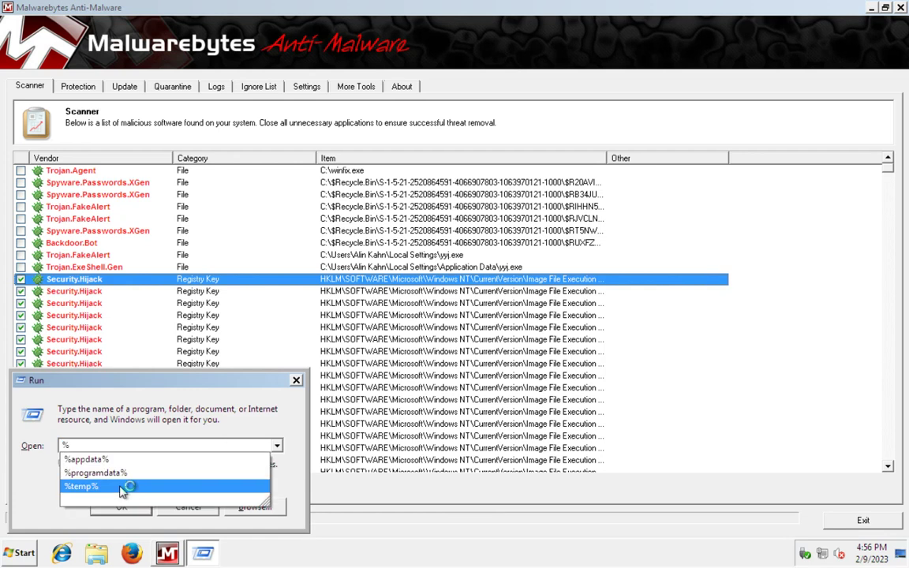
{"action": "key", "text": "Up"}
{"action": "key", "text": "Up"}
{"action": "key", "text": "Return"}
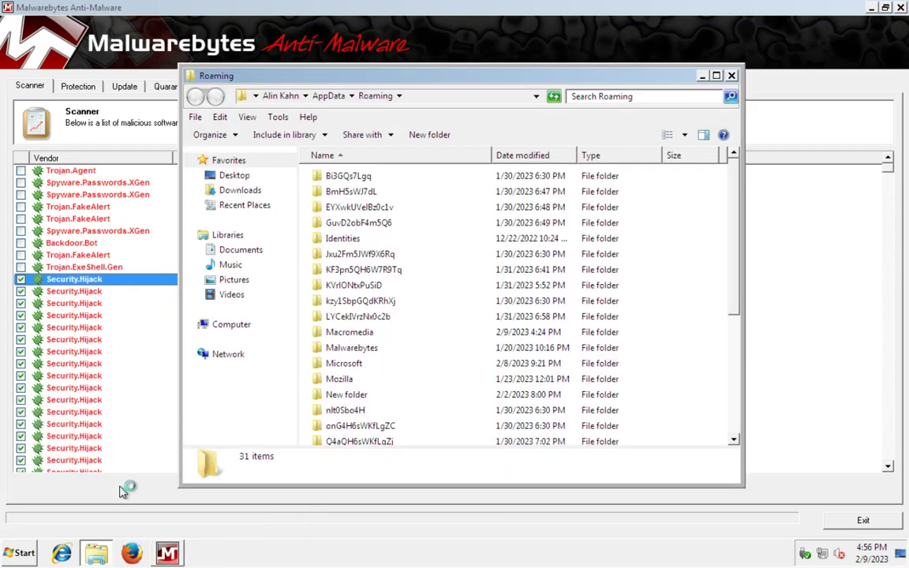
{"action": "scroll", "coordinate": [442, 341], "scroll_direction": "down", "scroll_amount": 4}
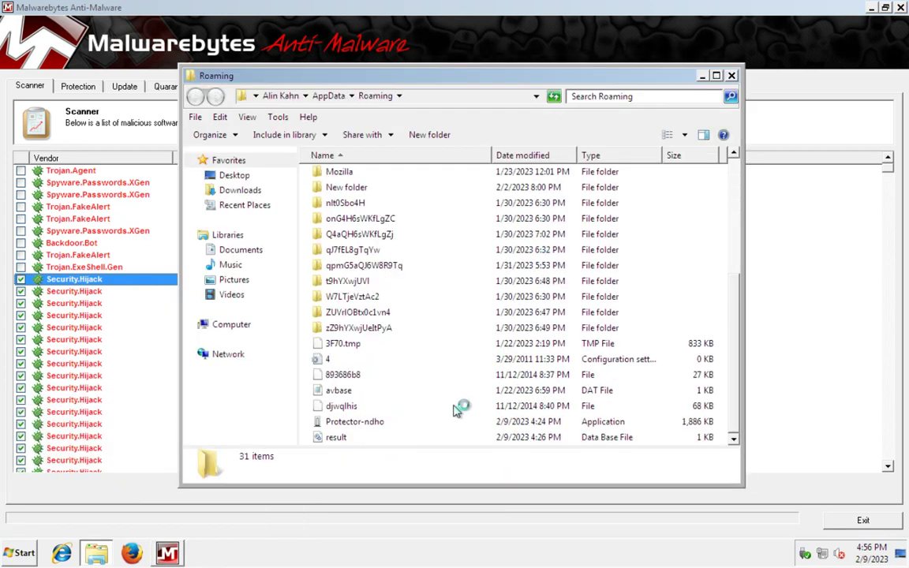
{"action": "left_click", "coordinate": [363, 423]}
{"action": "left_click", "coordinate": [349, 436], "text": "shift"}
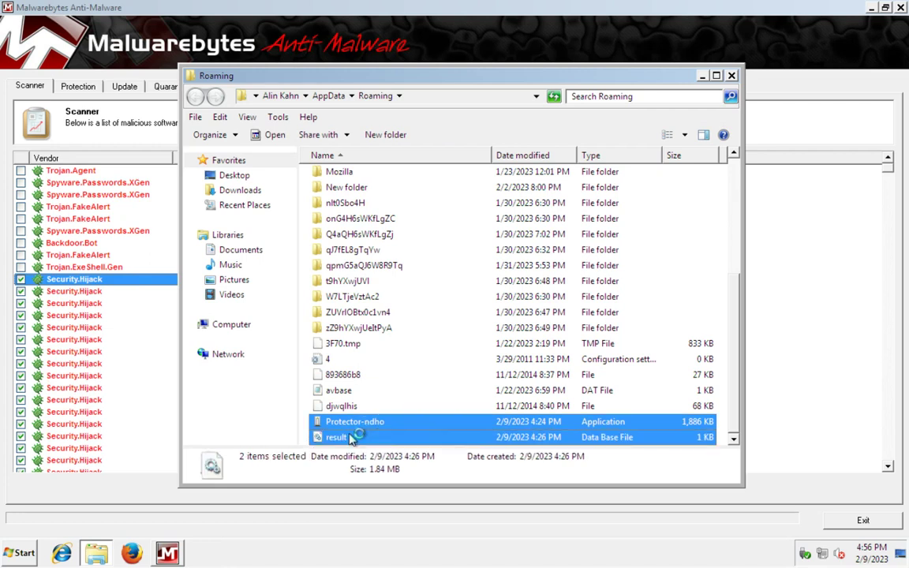
{"action": "right_click", "coordinate": [354, 426]}
{"action": "left_click", "coordinate": [393, 380]}
{"action": "left_click", "coordinate": [507, 287]}
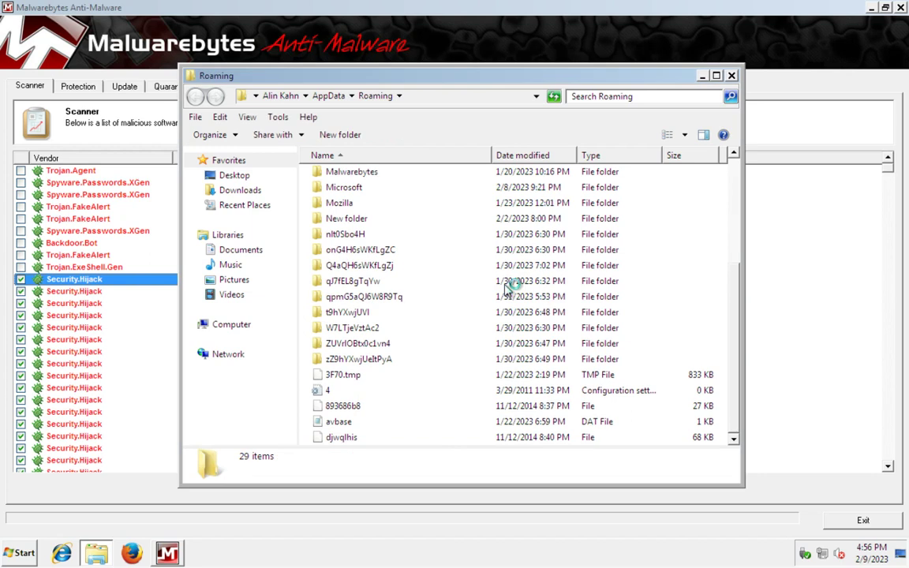
{"action": "left_click", "coordinate": [733, 75]}
Skim the Malwarebytes removal log, close it, and dismiss the remaining message.
{"action": "left_click", "coordinate": [813, 65]}
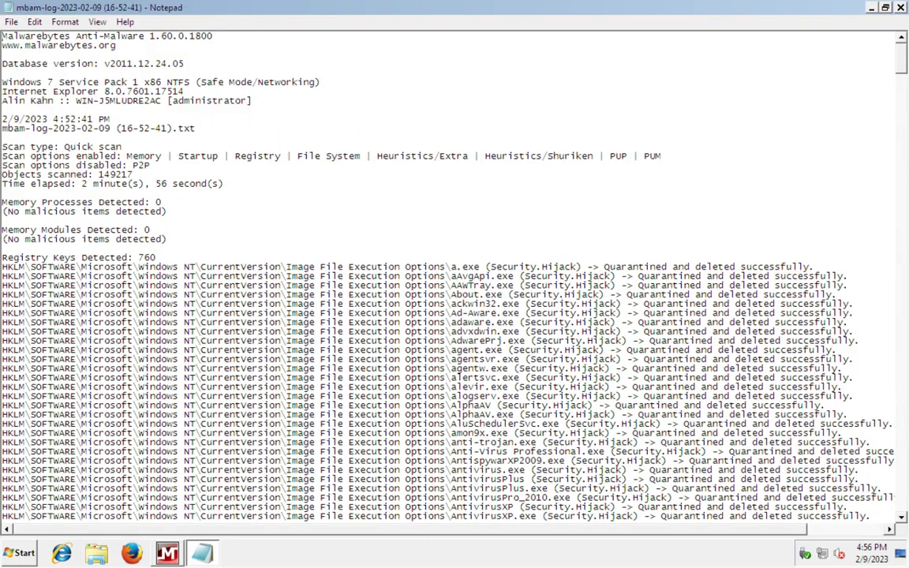
{"action": "scroll", "coordinate": [787, 128], "scroll_direction": "down", "scroll_amount": 20}
{"action": "scroll", "coordinate": [757, 202], "scroll_direction": "down", "scroll_amount": 17}
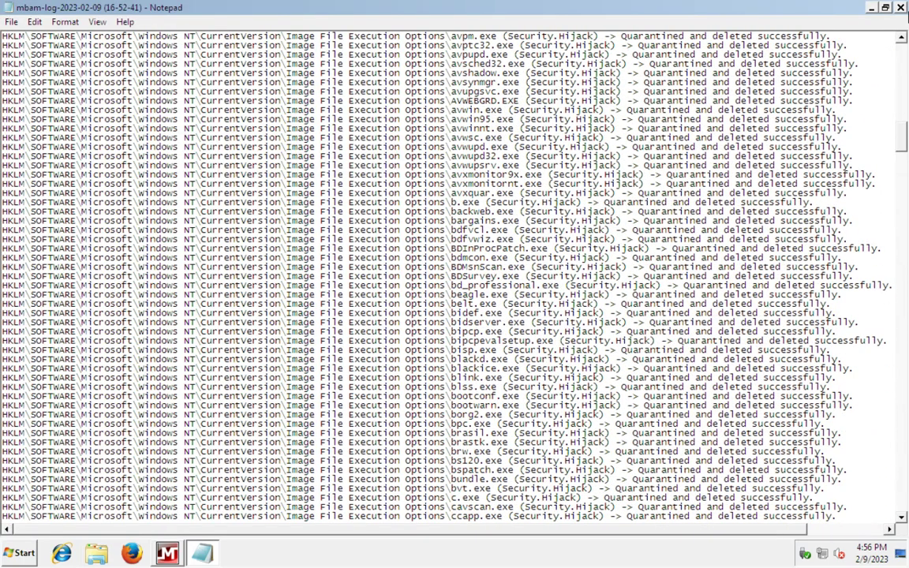
{"action": "left_click", "coordinate": [900, 7]}
{"action": "left_click", "coordinate": [599, 323]}
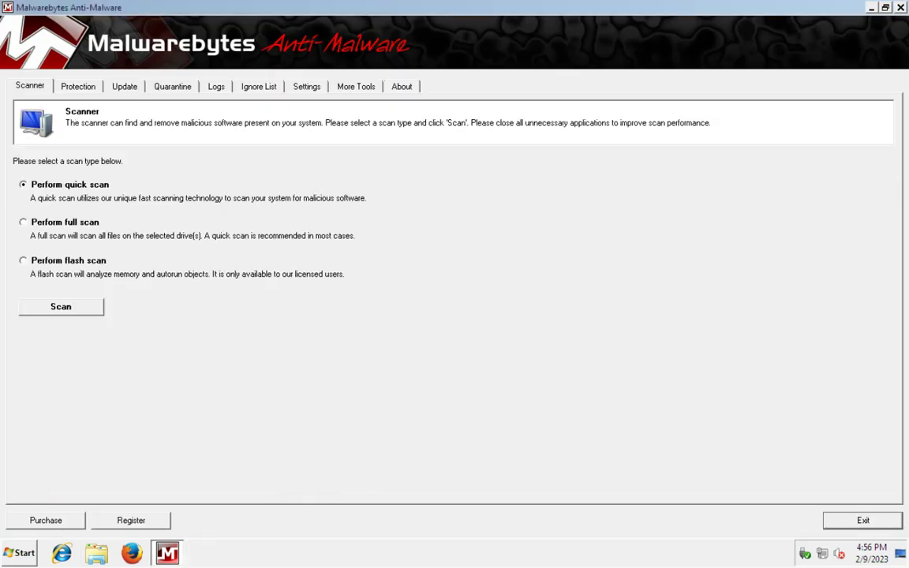
Exit Malwarebytes Anti-Malware, try to start Task Manager, and dismiss the error.
{"action": "left_click", "coordinate": [861, 519]}
{"action": "right_click", "coordinate": [556, 553]}
{"action": "left_click", "coordinate": [588, 527]}
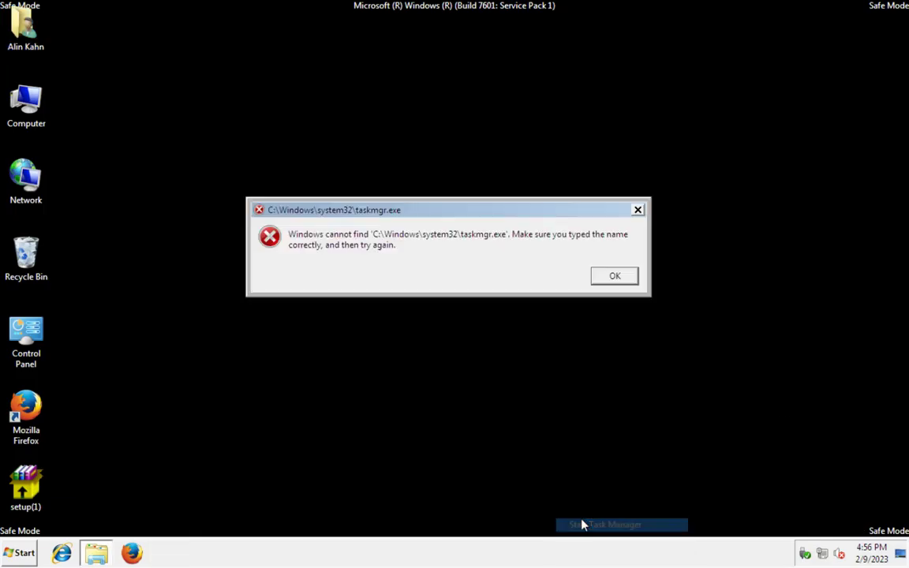
{"action": "left_click", "coordinate": [615, 275]}
Decline merging reset rogue, and merge the ifeo debuggers to eliminate registry file from the FakePav Remove modifications without antivirus folder.
{"action": "double_click", "coordinate": [24, 28]}
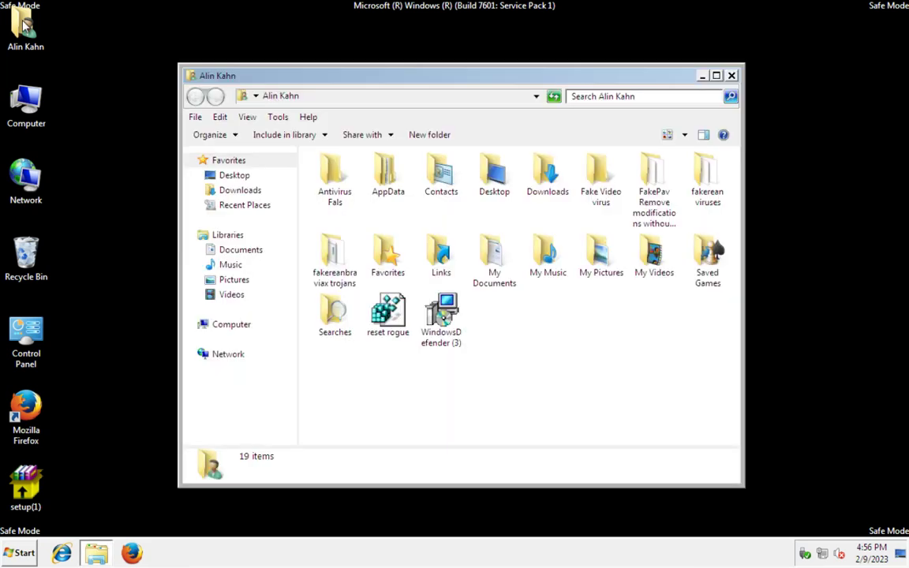
{"action": "double_click", "coordinate": [386, 318]}
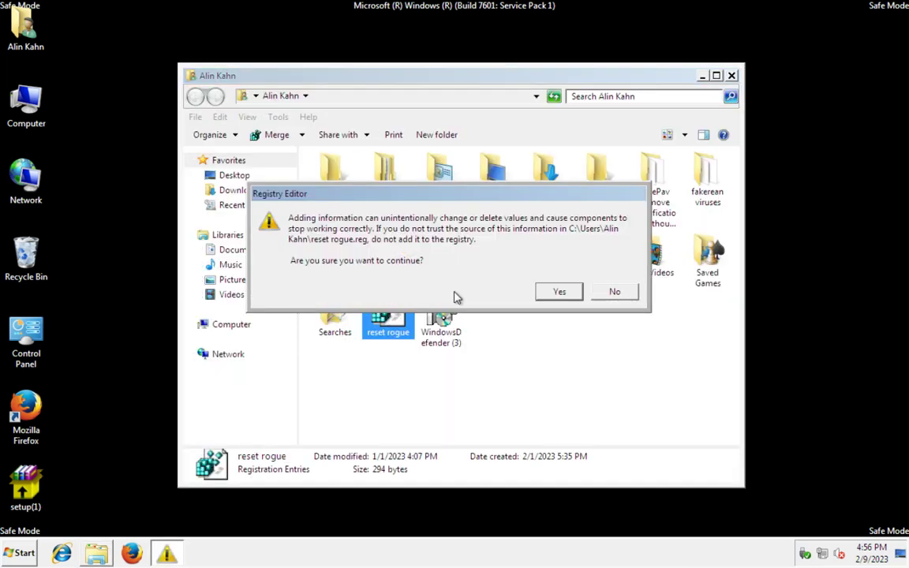
{"action": "left_click", "coordinate": [614, 291]}
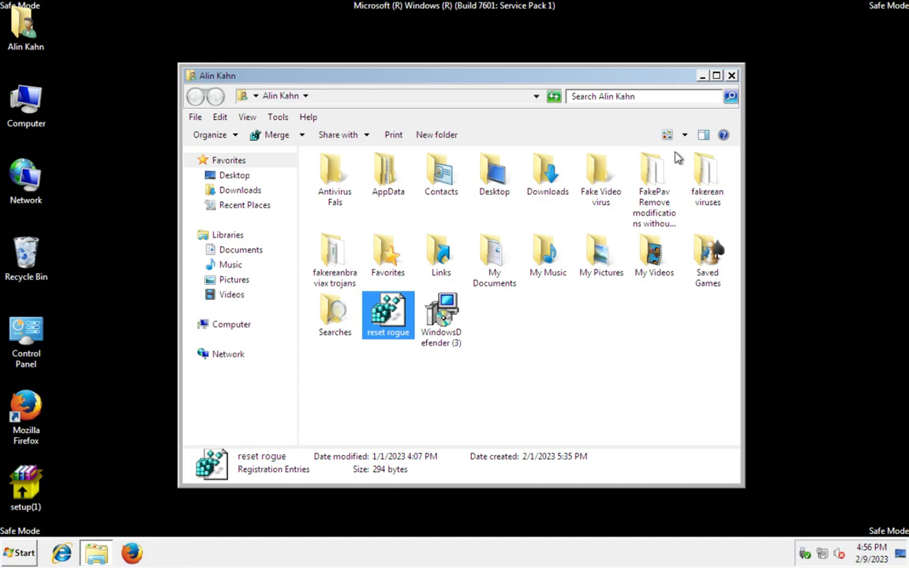
{"action": "double_click", "coordinate": [654, 178]}
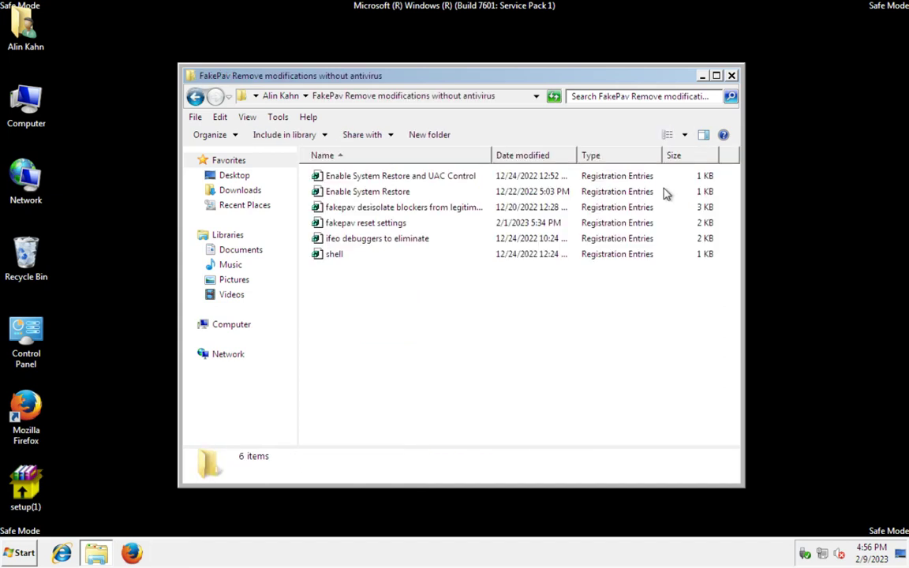
{"action": "double_click", "coordinate": [387, 239]}
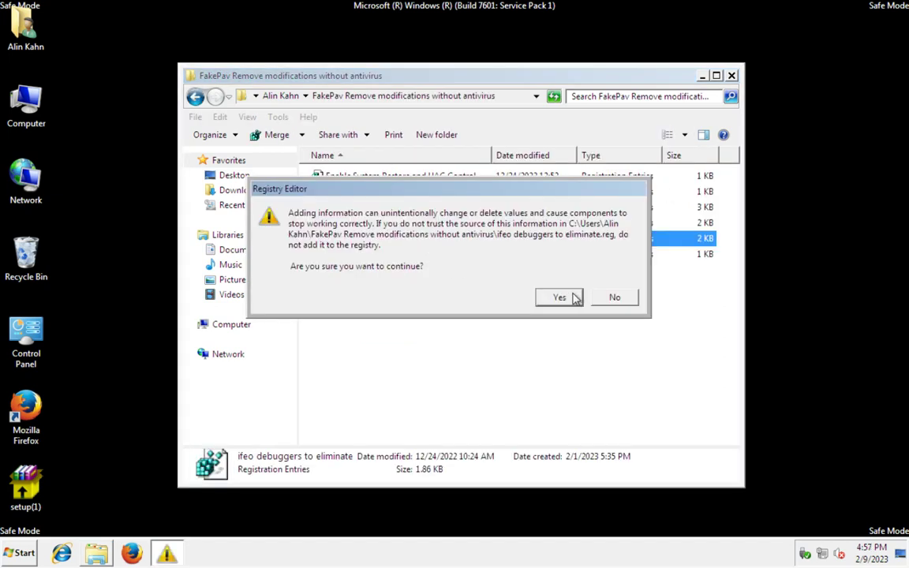
{"action": "left_click", "coordinate": [578, 297]}
{"action": "left_click", "coordinate": [614, 277]}
Try to start Task Manager after the registry merge.
{"action": "right_click", "coordinate": [607, 552]}
{"action": "left_click", "coordinate": [631, 525]}
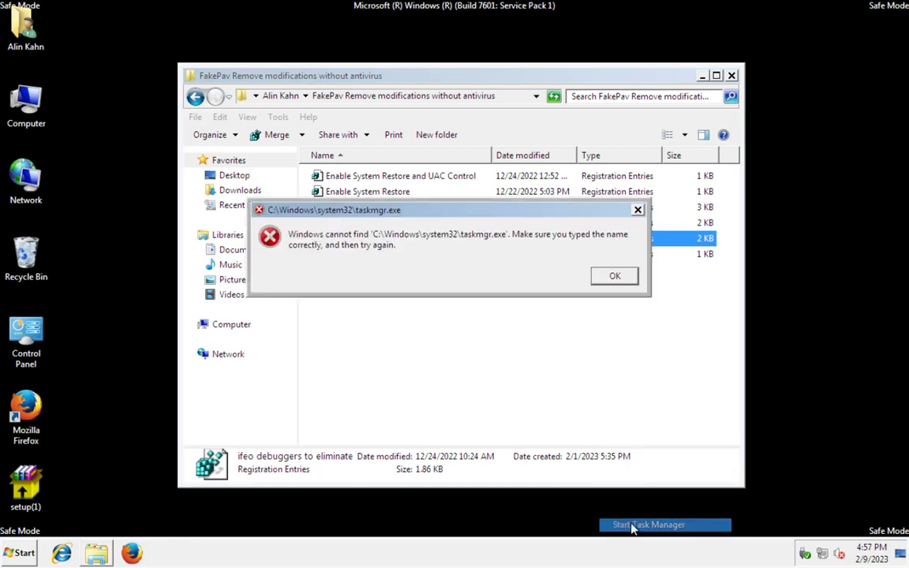
Dismiss the Task Manager error and decline merging the fakepav desisolate blockers registry file.
{"action": "left_click", "coordinate": [615, 275]}
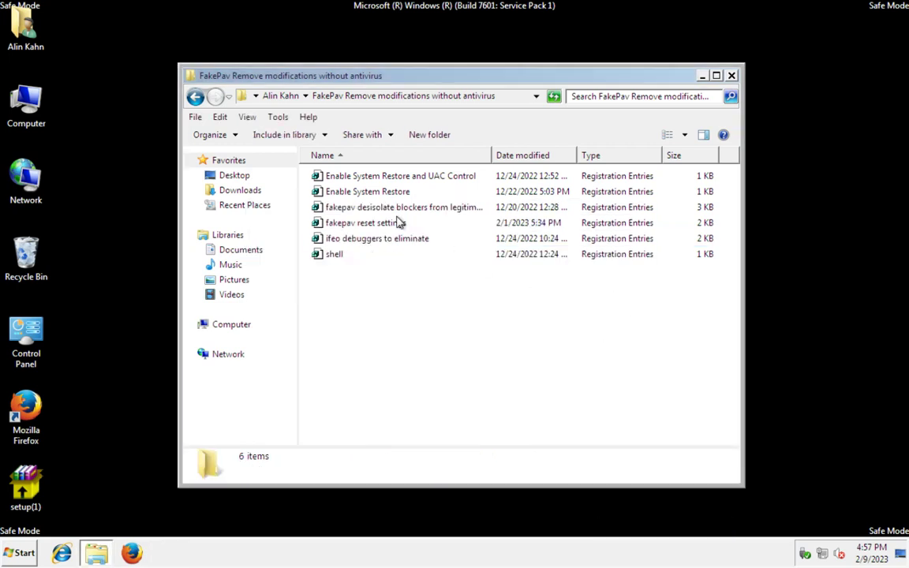
{"action": "double_click", "coordinate": [398, 207]}
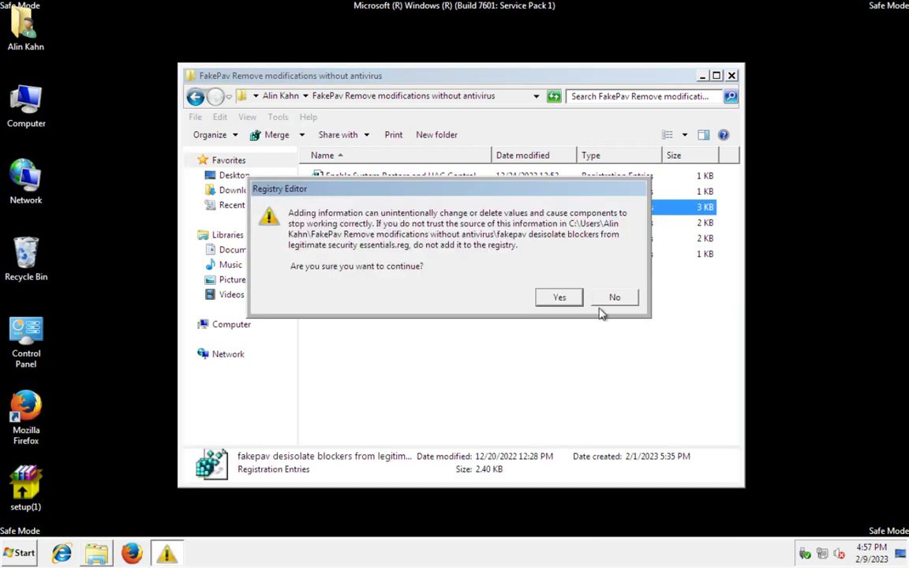
{"action": "left_click", "coordinate": [604, 303]}
{"action": "left_click", "coordinate": [604, 305]}
Open Registry Editor and search for taskmgr.exe, continuing through the matches to its key under Image File Execution Options.
{"action": "key", "text": "super+r"}
{"action": "type", "text": "regedit"}
{"action": "key", "text": "Return"}
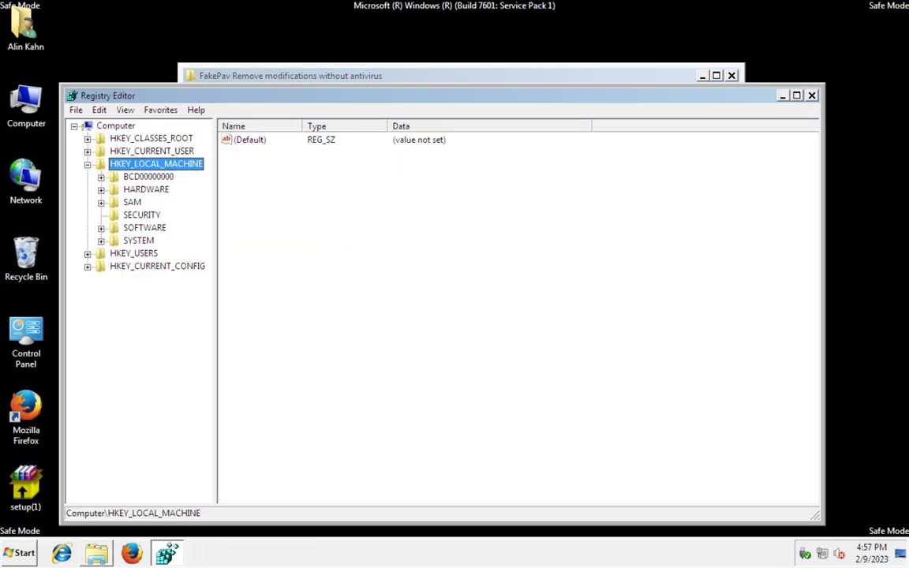
{"action": "left_click", "coordinate": [98, 109]}
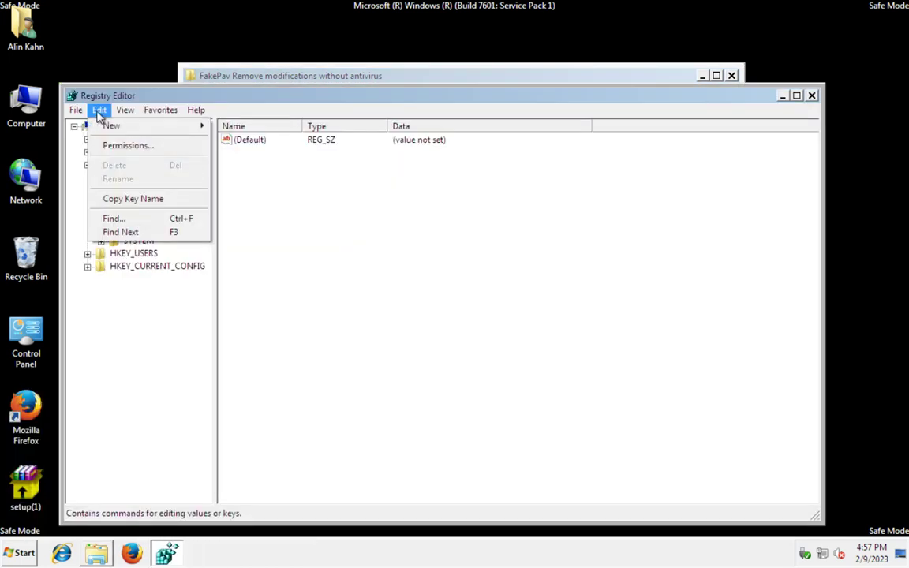
{"action": "left_click", "coordinate": [117, 217]}
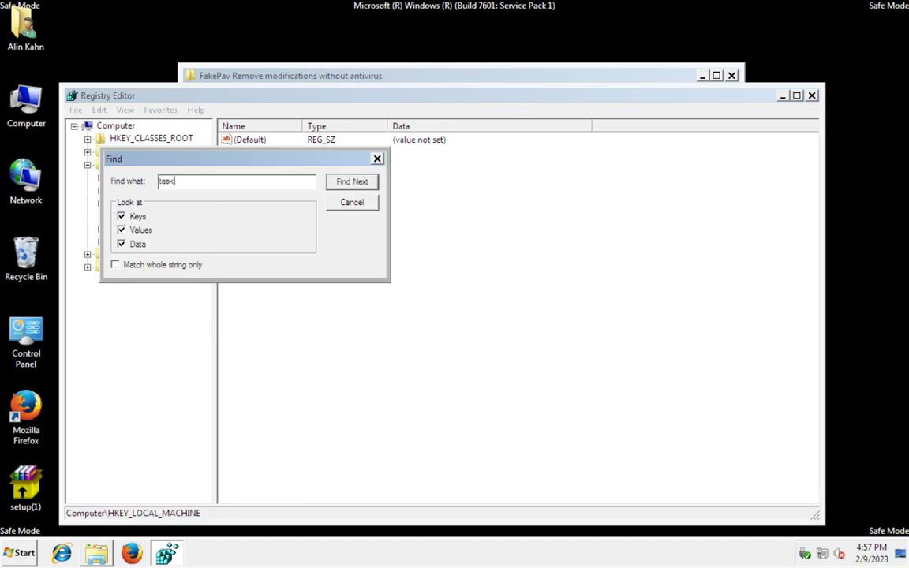
{"action": "type", "text": "taskmgr.ex"}
{"action": "key", "text": "Return"}
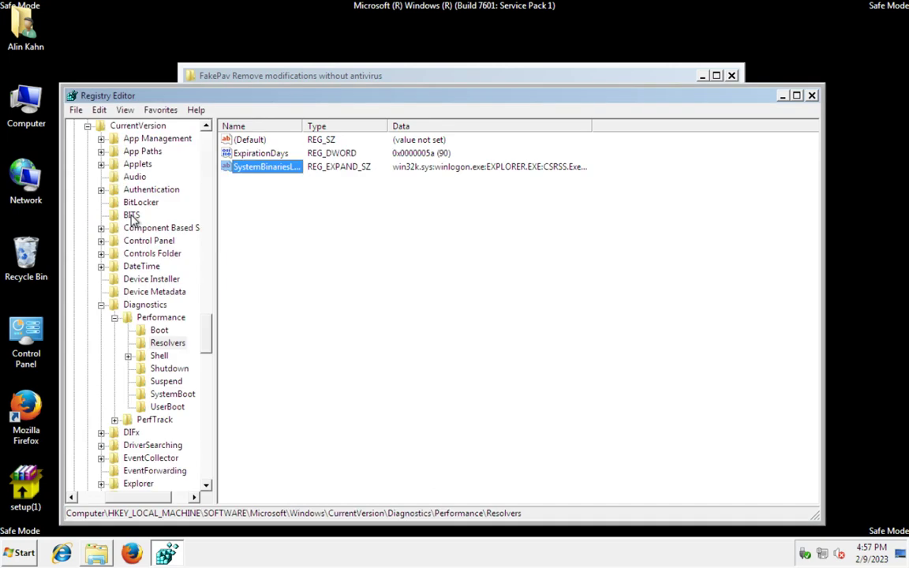
{"action": "key", "text": "F3"}
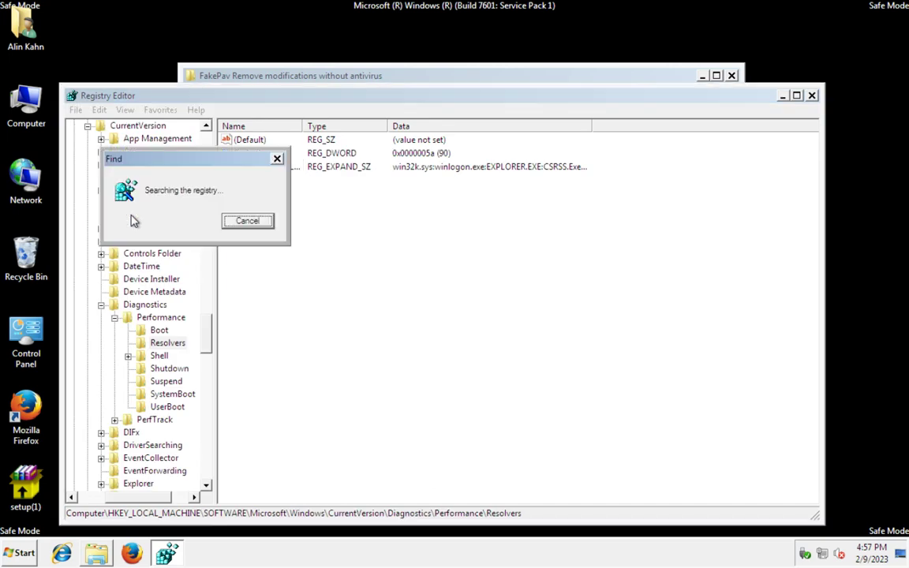
{"action": "key", "text": "F3"}
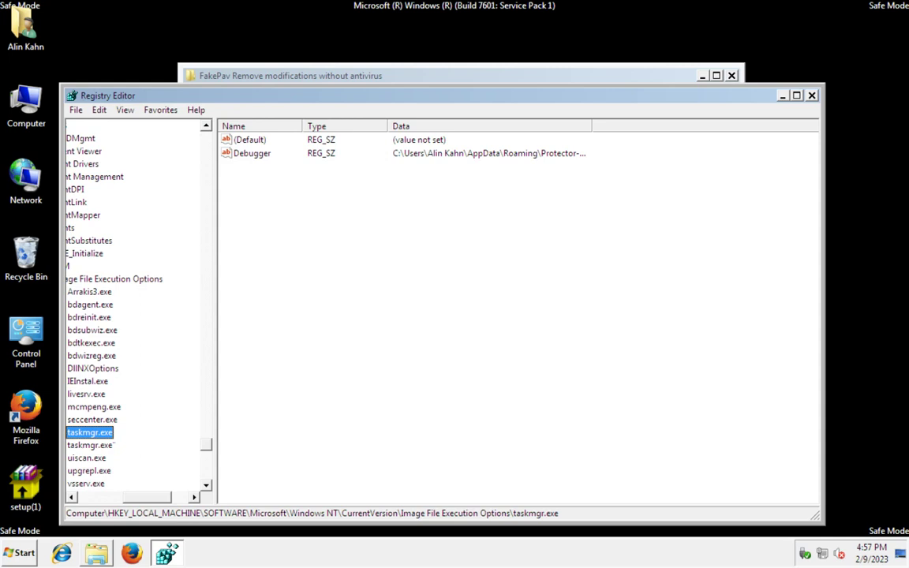
{"action": "scroll", "coordinate": [134, 453], "scroll_direction": "left", "scroll_amount": 3}
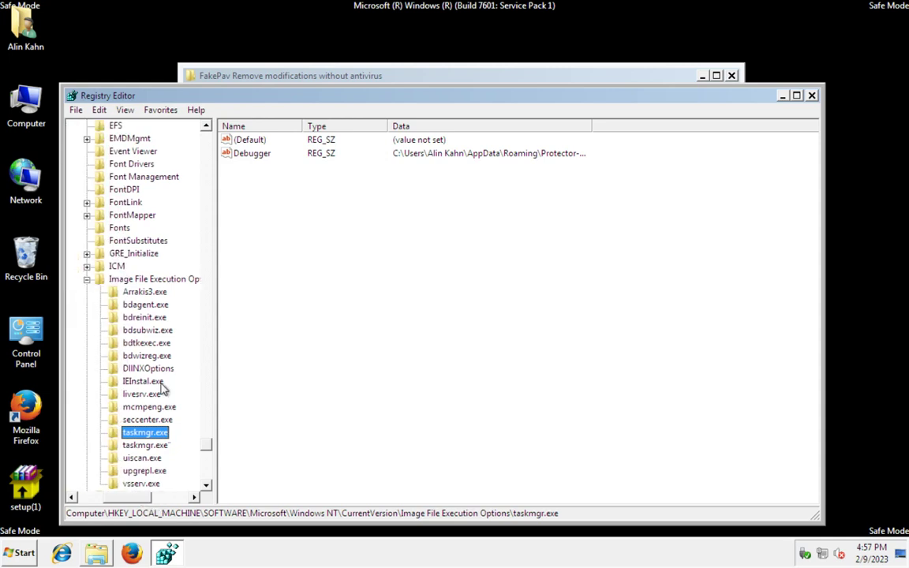
Examine the program subkeys under Image File Execution Options for Debugger values, including the taskmgr.exe key.
{"action": "scroll", "coordinate": [158, 348], "scroll_direction": "down", "scroll_amount": 2}
{"action": "left_click", "coordinate": [158, 394]}
{"action": "left_click", "coordinate": [154, 381]}
{"action": "key", "text": "Up"}
{"action": "key", "text": "Up"}
{"action": "key", "text": "Up"}
{"action": "key", "text": "Up"}
{"action": "key", "text": "Up"}
{"action": "key", "text": "Up"}
{"action": "key", "text": "Up"}
{"action": "key", "text": "Up"}
{"action": "key", "text": "Up"}
{"action": "key", "text": "Up"}
{"action": "key", "text": "Up"}
{"action": "key", "text": "Up"}
{"action": "key", "text": "Up"}
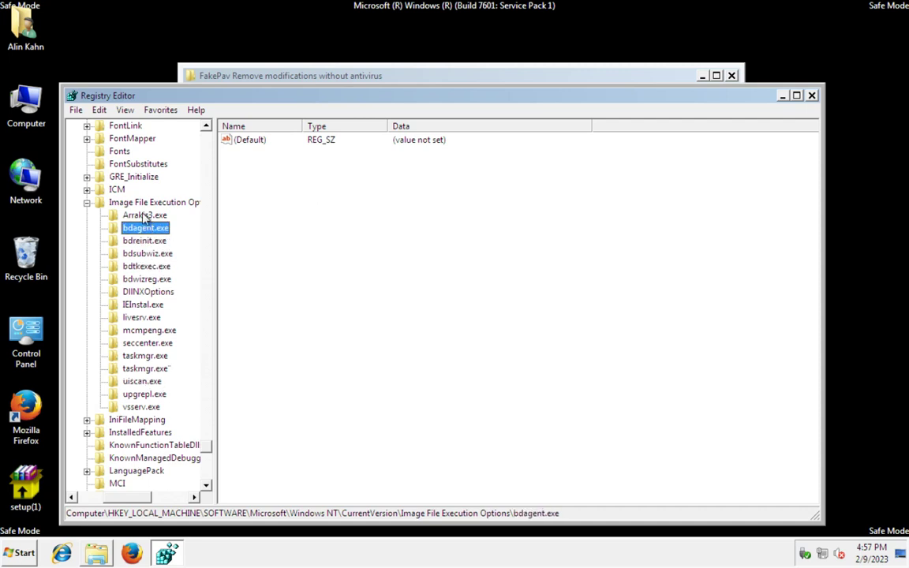
{"action": "left_click", "coordinate": [162, 368]}
{"action": "key", "text": "Up"}
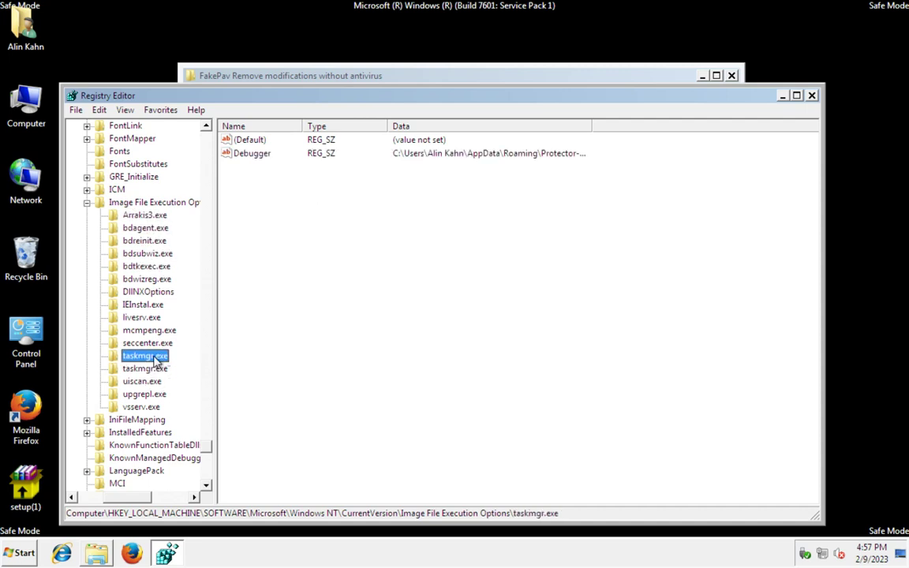
Delete both taskmgr.exe keys under Image File Execution Options, including the misspelled one with an extra trailing character, and close Registry Editor.
{"action": "left_click", "coordinate": [165, 373]}
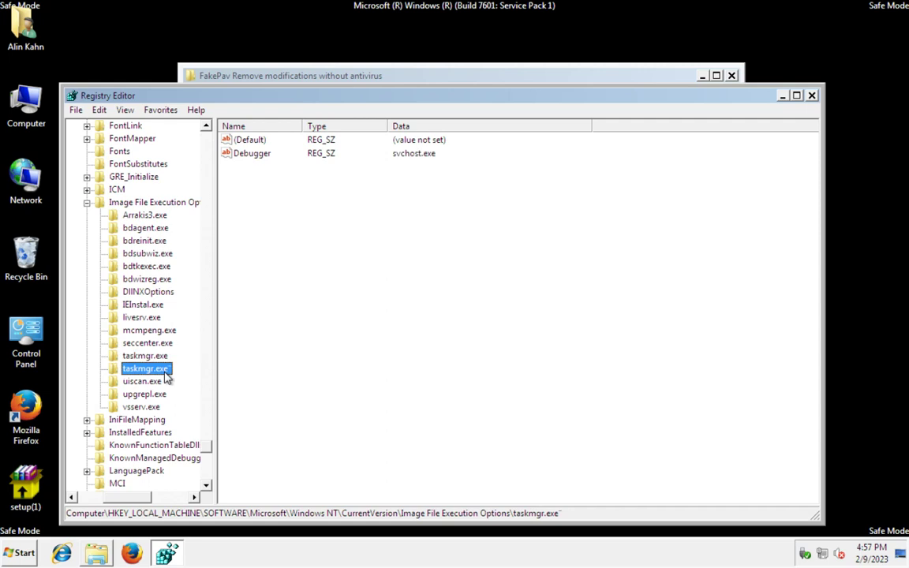
{"action": "key", "text": "Delete"}
{"action": "key", "text": "Return"}
{"action": "key", "text": "Up"}
{"action": "key", "text": "Delete"}
{"action": "key", "text": "Return"}
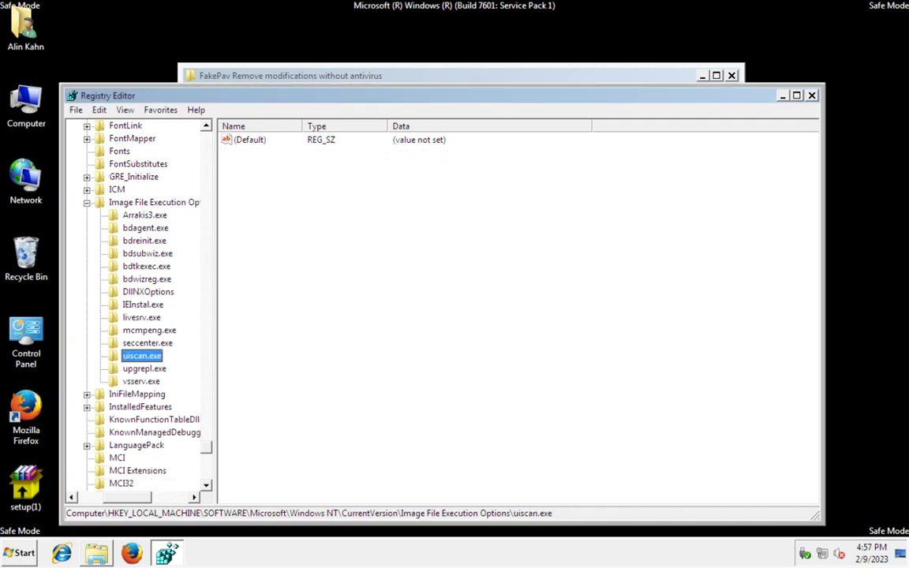
{"action": "left_click", "coordinate": [810, 95]}
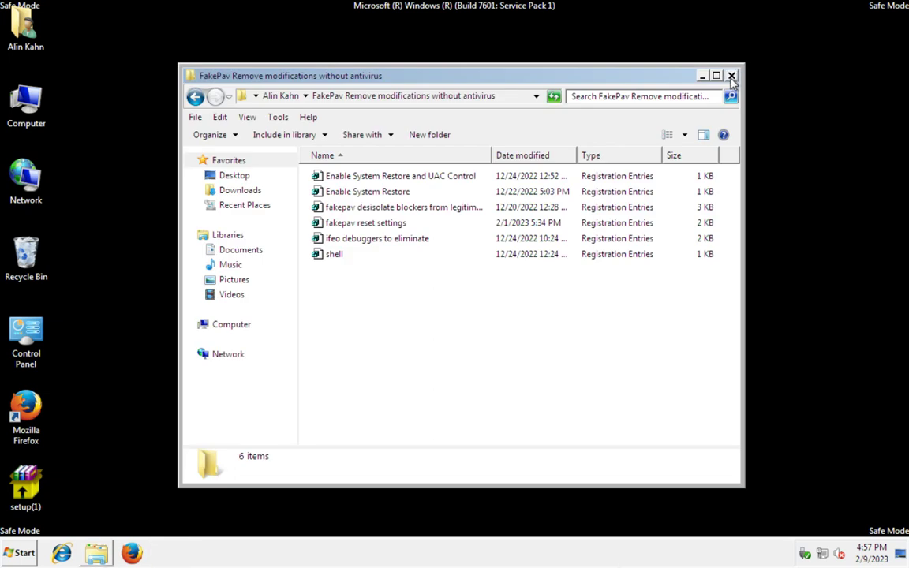
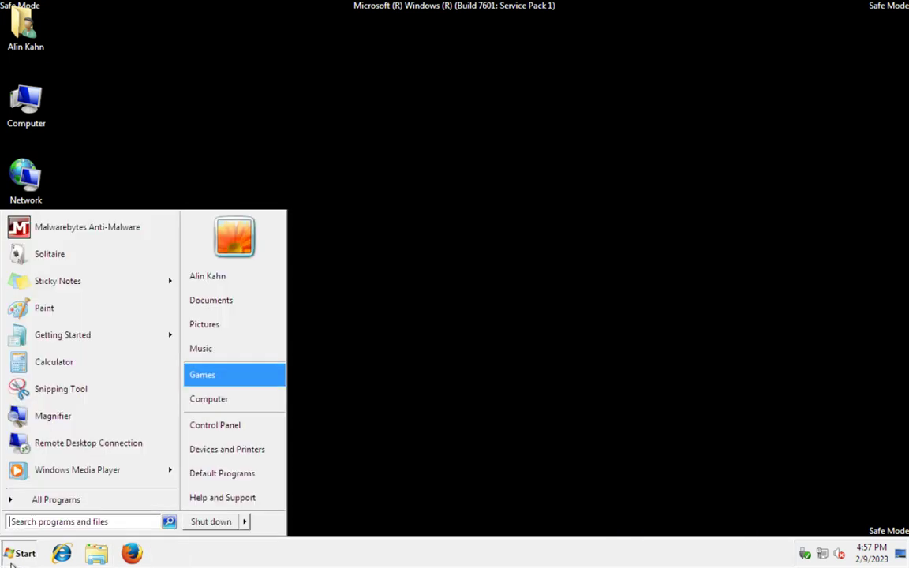
Look through the user profile folder and the Pictures library, and return to an empty desktop.
{"action": "right_click", "coordinate": [374, 189]}
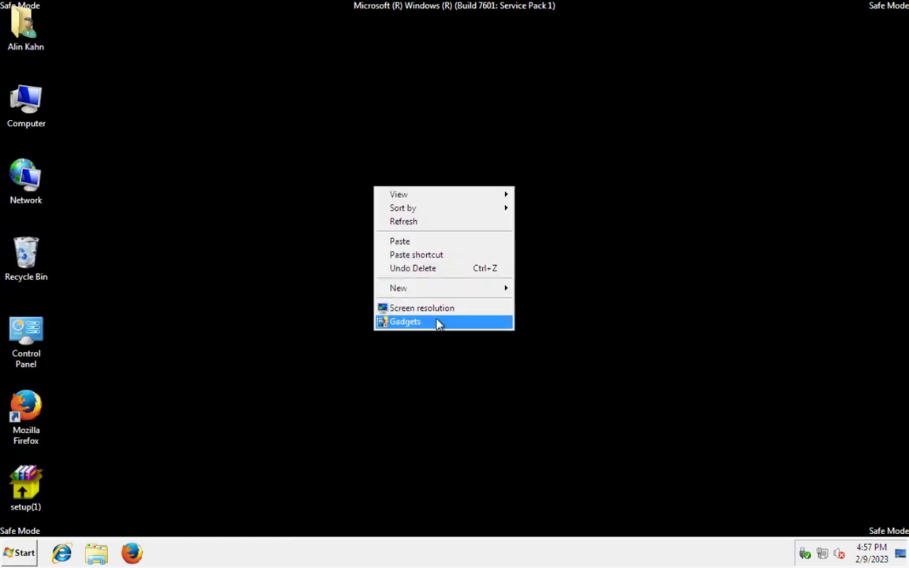
{"action": "double_click", "coordinate": [22, 46]}
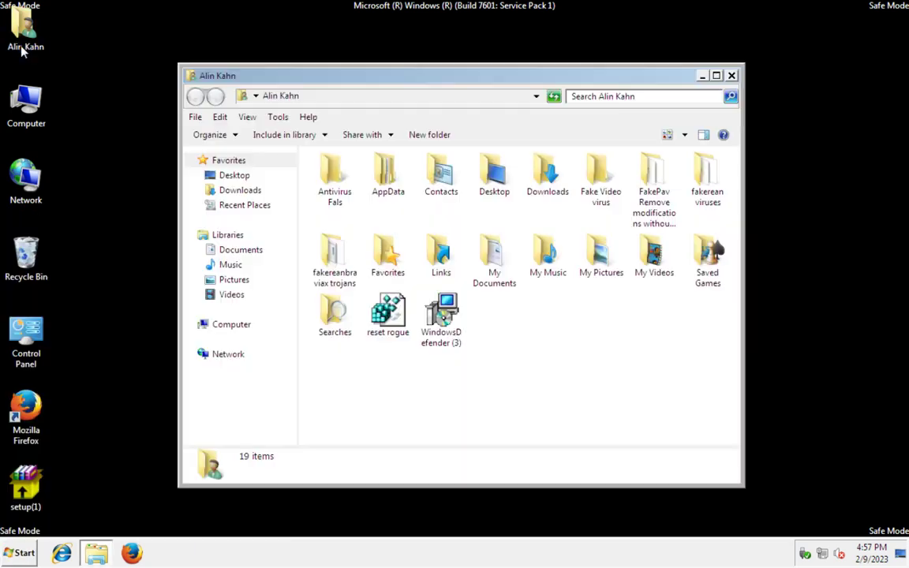
{"action": "left_click", "coordinate": [236, 279]}
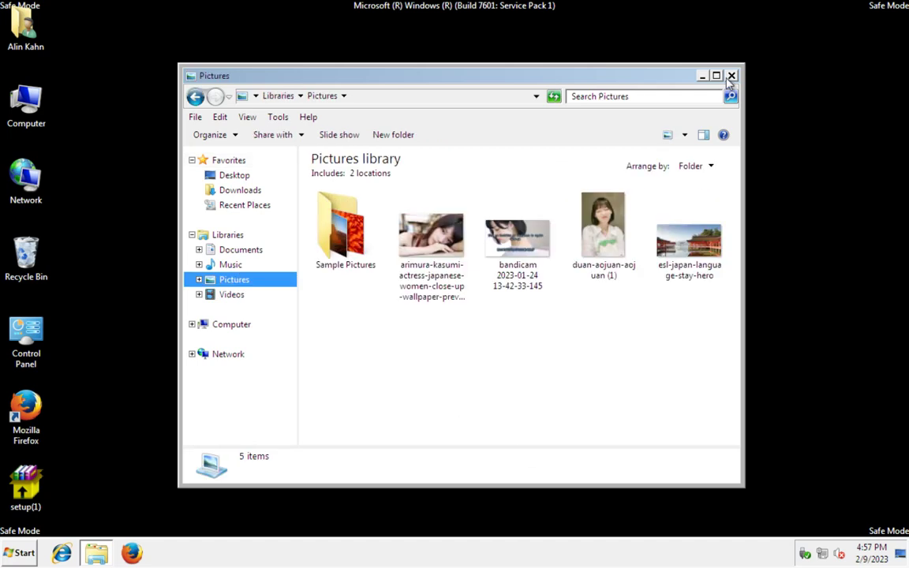
{"action": "left_click", "coordinate": [702, 75]}
{"action": "left_click", "coordinate": [19, 553]}
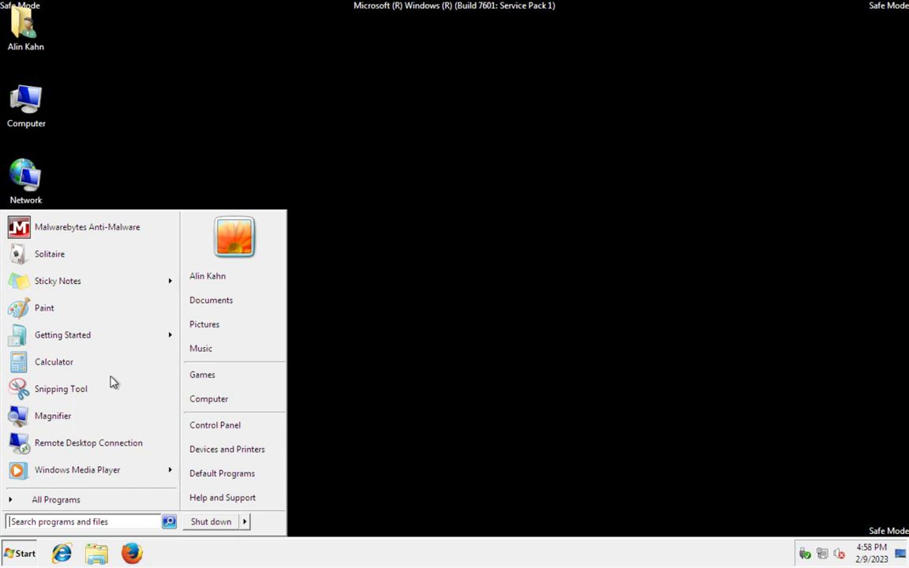
{"action": "left_click", "coordinate": [431, 52]}
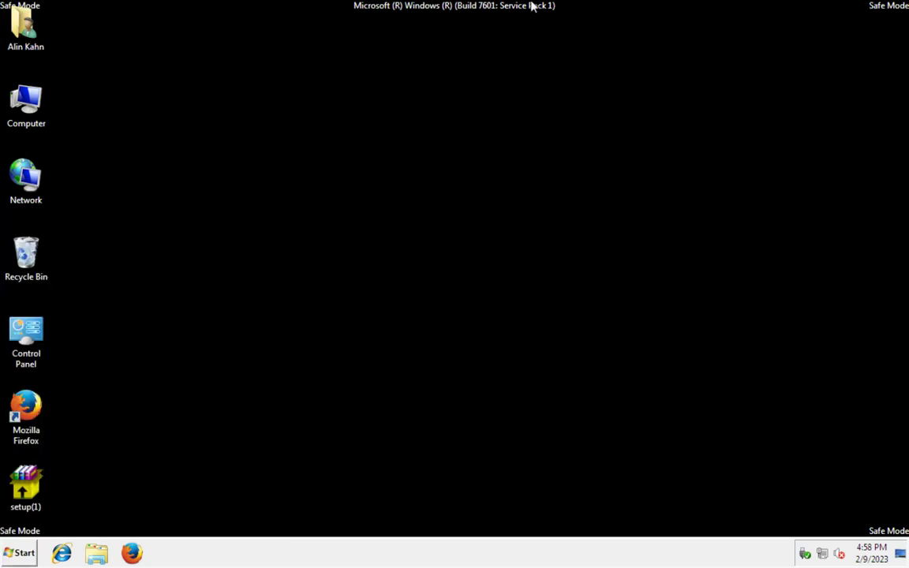